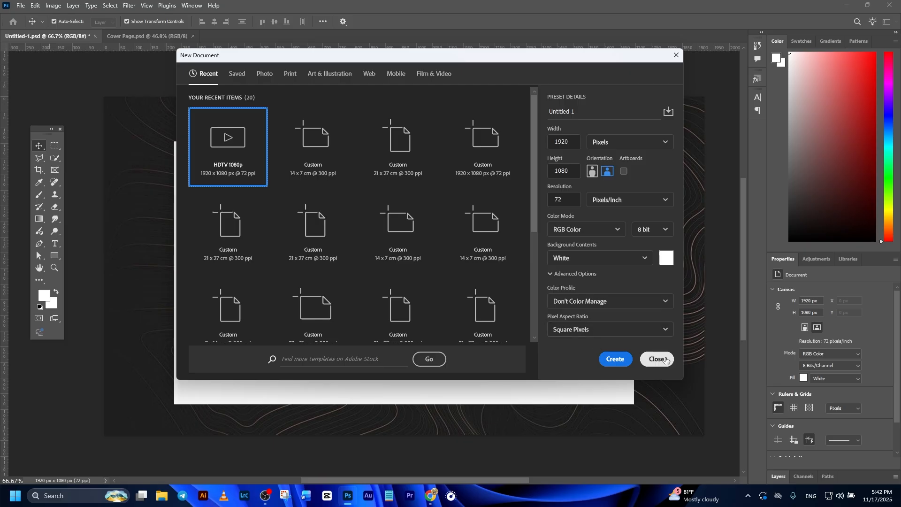
Step: Open a new document dialog and browse the preset categories for document sizes
{"action": "left_click", "coordinate": [657, 358]}
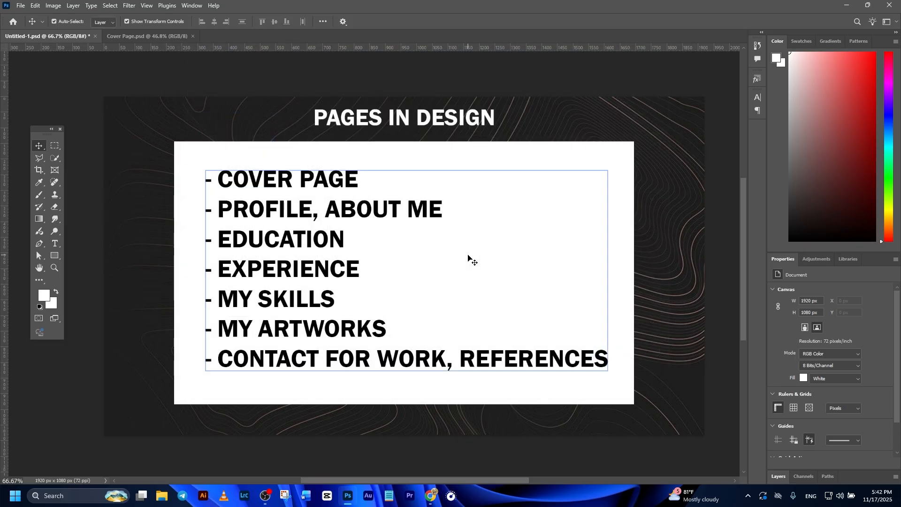
{"action": "key", "text": "ctrl+n"}
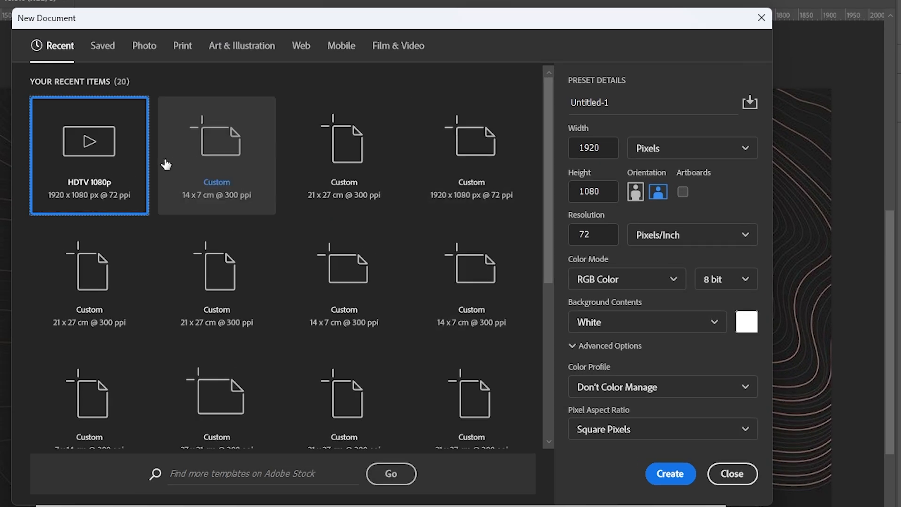
{"action": "left_click", "coordinate": [103, 49]}
{"action": "left_click", "coordinate": [137, 49]}
{"action": "left_click", "coordinate": [186, 52]}
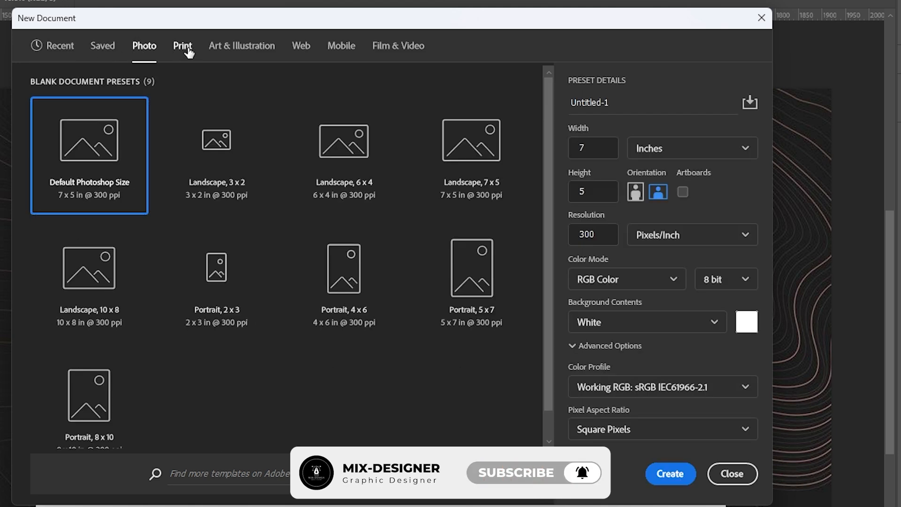
{"action": "left_click", "coordinate": [231, 51]}
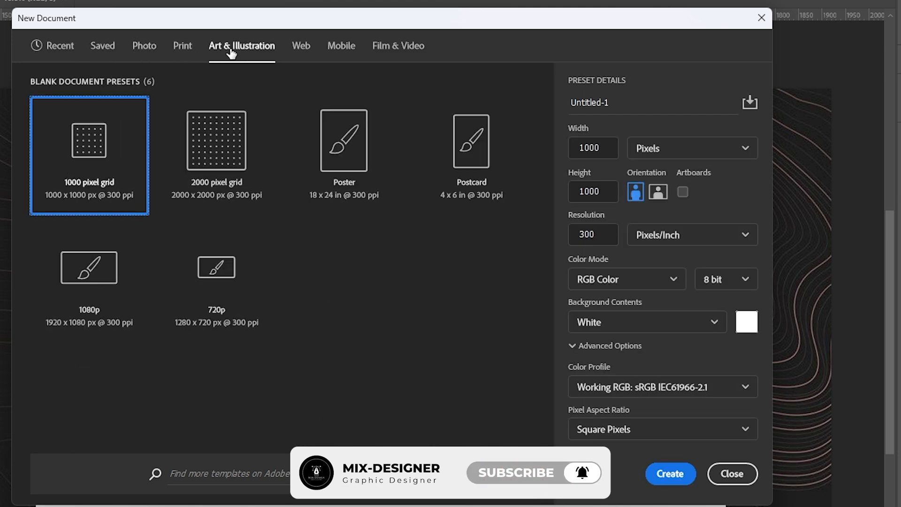
{"action": "left_click", "coordinate": [303, 47]}
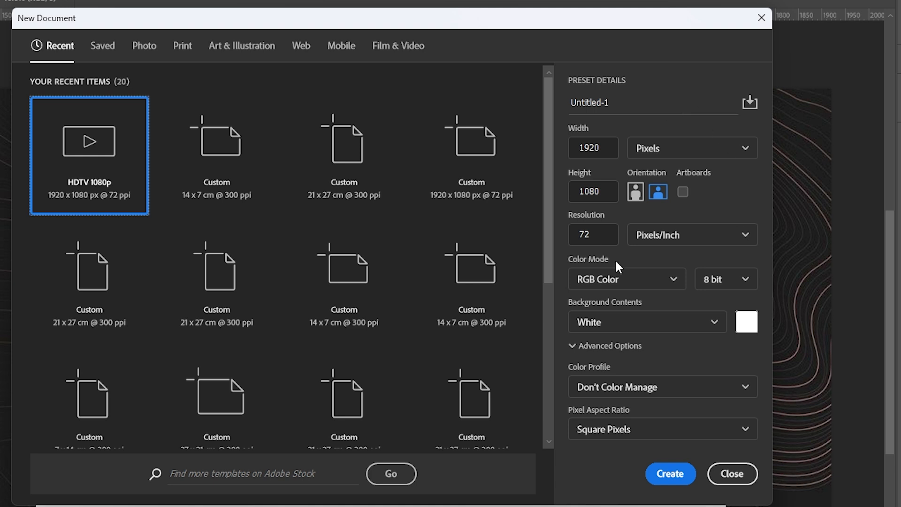
Step: Name the new document New Works
{"action": "left_click", "coordinate": [622, 106]}
{"action": "left_click", "coordinate": [623, 108]}
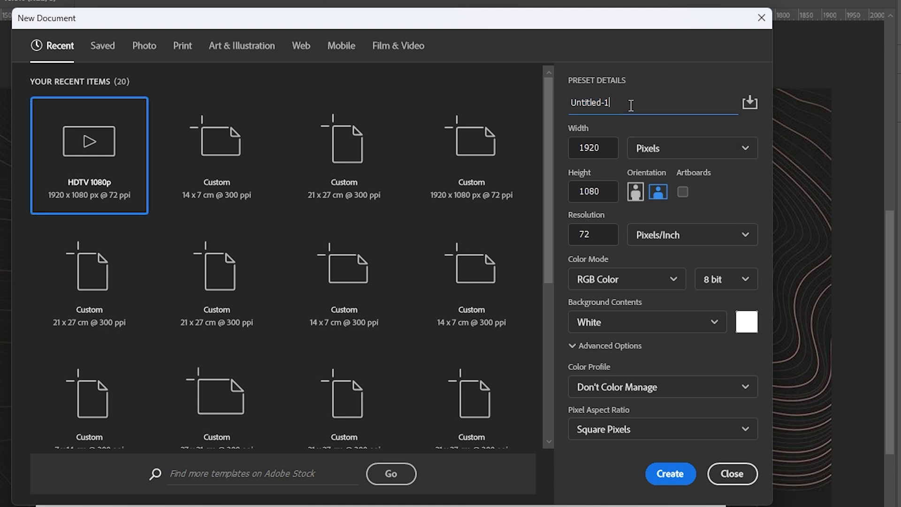
{"action": "left_click_drag", "start_coordinate": [631, 105], "coordinate": [558, 110]}
{"action": "type", "text": "New Works"}
Step: Switch the size units to Centimeters and set width 14 and height 7
{"action": "left_click", "coordinate": [697, 149]}
{"action": "left_click", "coordinate": [705, 230]}
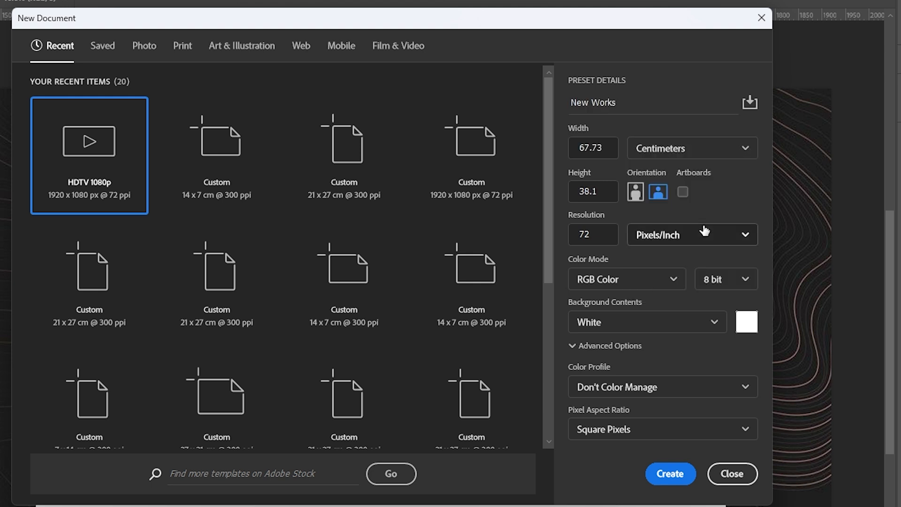
{"action": "left_click_drag", "start_coordinate": [609, 147], "coordinate": [564, 162]}
{"action": "type", "text": "14"}
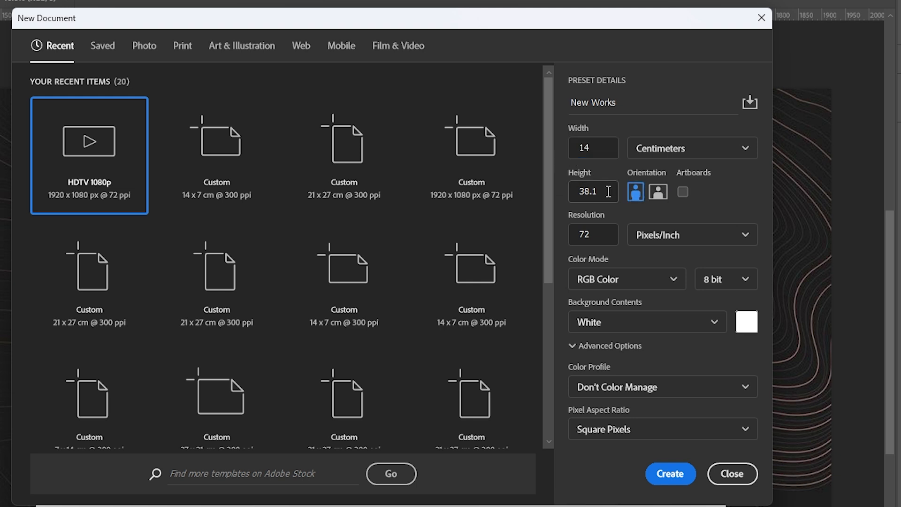
{"action": "left_click_drag", "start_coordinate": [611, 189], "coordinate": [571, 191]}
{"action": "type", "text": "7"}
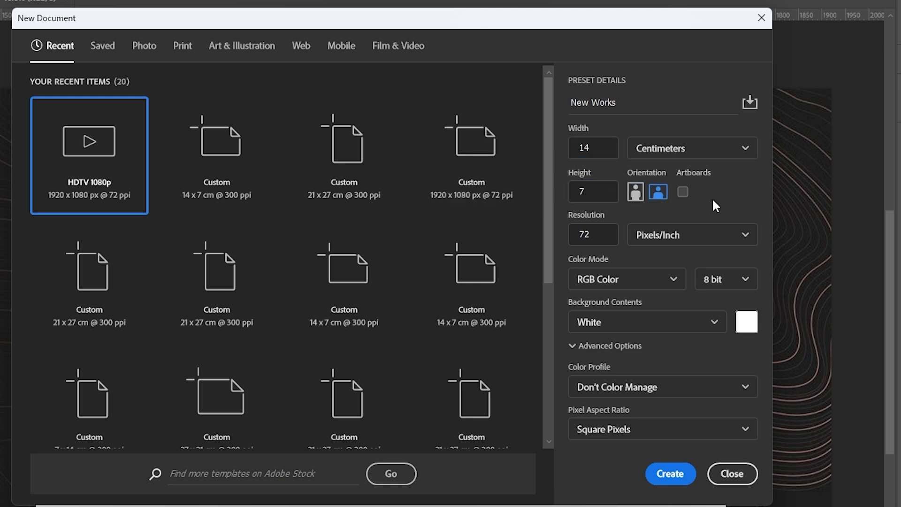
Step: Enable artboards and set the resolution to 300 Pixels/Inch
{"action": "left_click", "coordinate": [682, 193]}
{"action": "left_click_drag", "start_coordinate": [605, 235], "coordinate": [569, 237]}
{"action": "type", "text": "300"}
{"action": "left_click", "coordinate": [620, 280]}
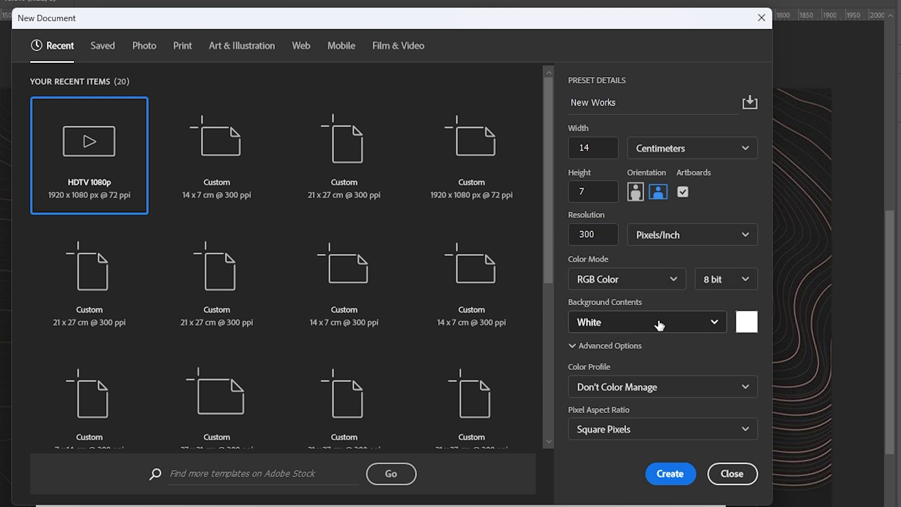
Step: Set a custom background color and the sRGB IEC61966-2.1 color profile, then create the document
{"action": "left_click", "coordinate": [751, 325]}
{"action": "key", "text": "Return"}
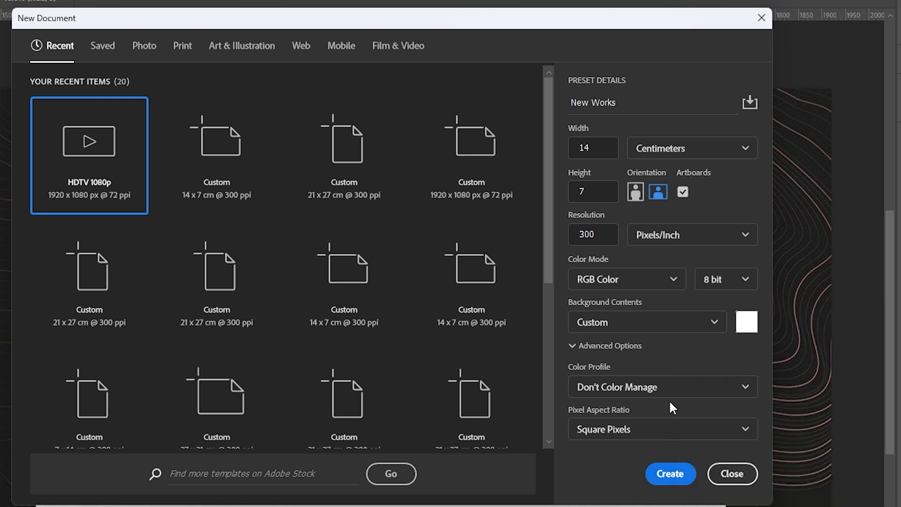
{"action": "left_click", "coordinate": [670, 387]}
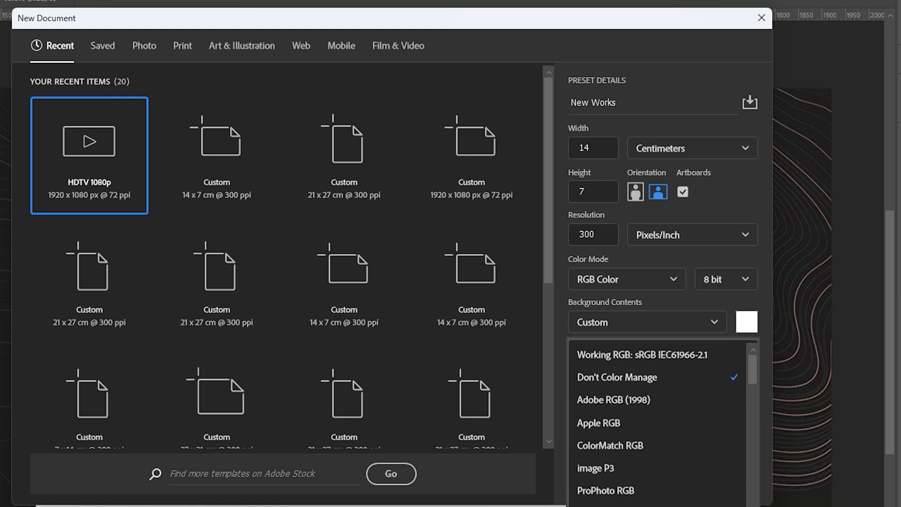
{"action": "left_click", "coordinate": [669, 506]}
{"action": "left_click", "coordinate": [670, 432]}
{"action": "left_click", "coordinate": [669, 432]}
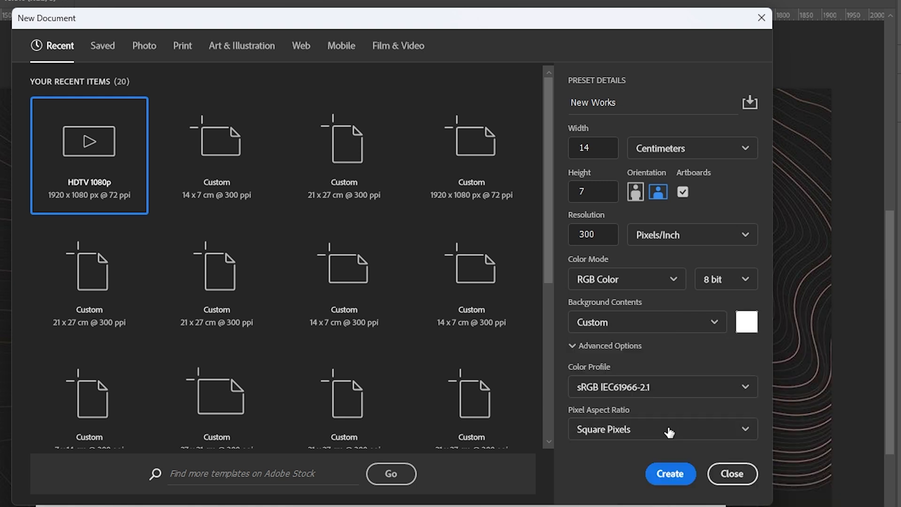
{"action": "left_click", "coordinate": [667, 473]}
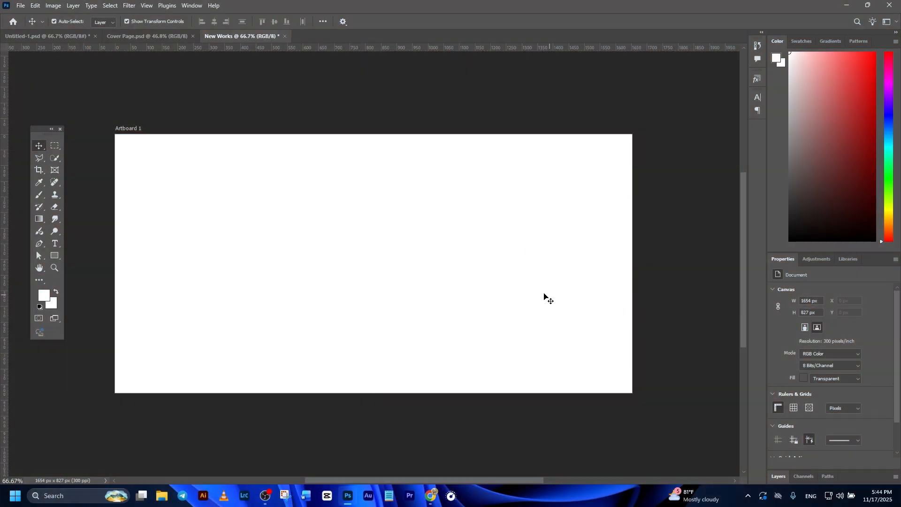
Step: Rename the New Works document's artboard to Cover Page
{"action": "left_click", "coordinate": [63, 36]}
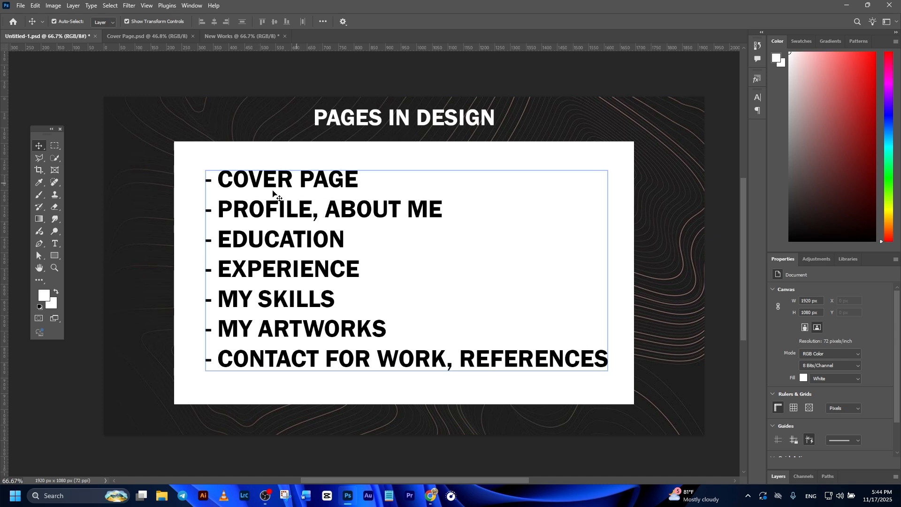
{"action": "left_click", "coordinate": [237, 33]}
{"action": "left_click", "coordinate": [822, 359]}
{"action": "left_click", "coordinate": [809, 277]}
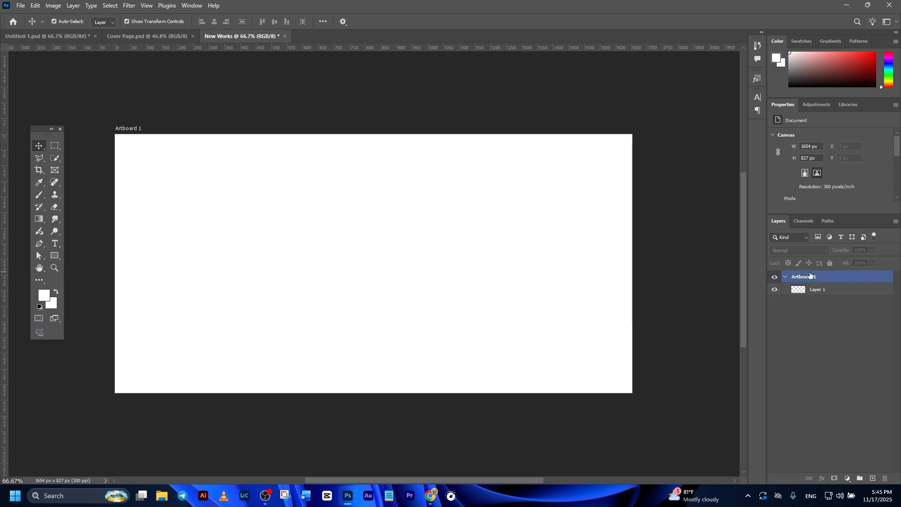
{"action": "double_click", "coordinate": [803, 277]}
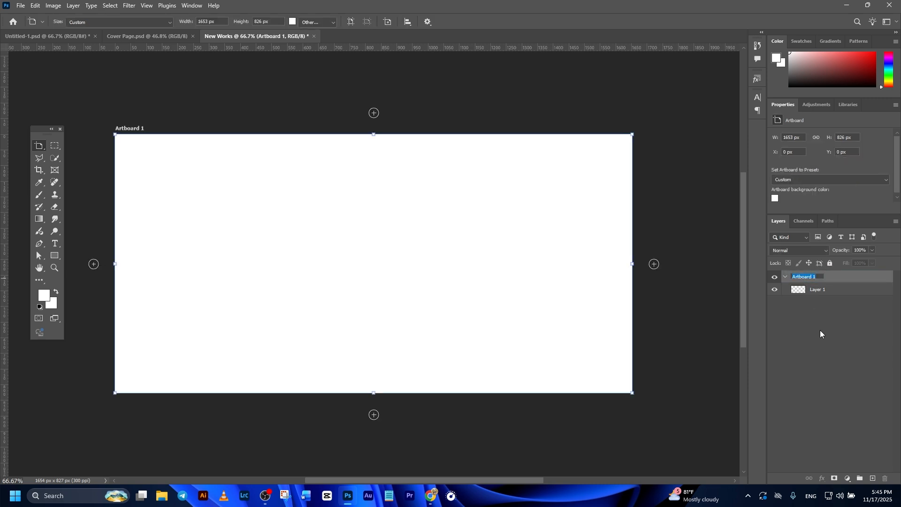
{"action": "type", "text": "COv"}
{"action": "key", "text": "BackSpace"}
{"action": "key", "text": "BackSpace"}
{"action": "type", "text": "over Page"}
{"action": "left_click", "coordinate": [815, 290]}
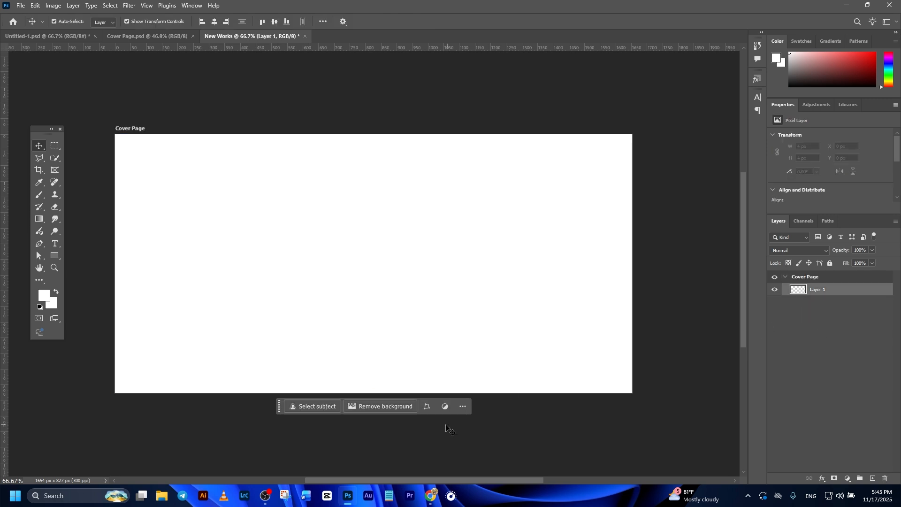
Step: Place a dark texture image on the Cover Page artboard, rotate it 90° clockwise, and scale it to cover the artboard
{"action": "key", "text": "alt+Tab"}
{"action": "left_click_drag", "start_coordinate": [286, 116], "coordinate": [370, 349]}
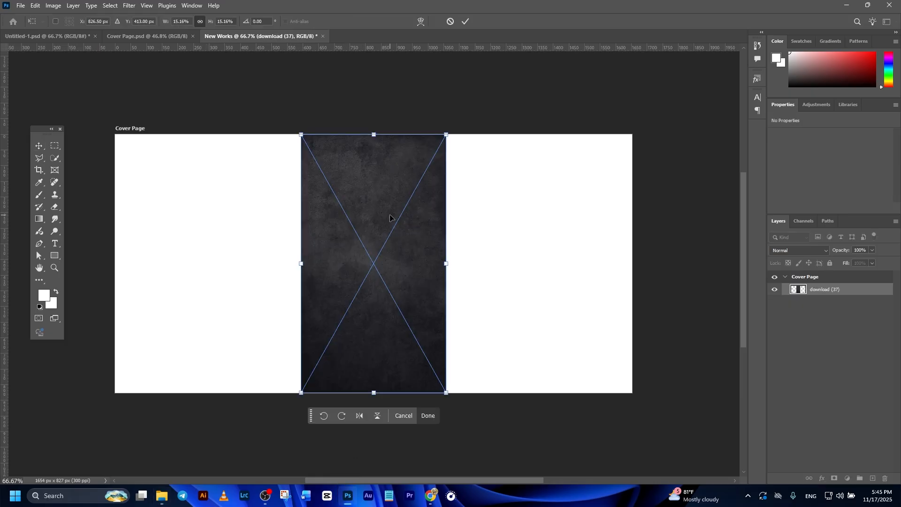
{"action": "right_click", "coordinate": [390, 218]}
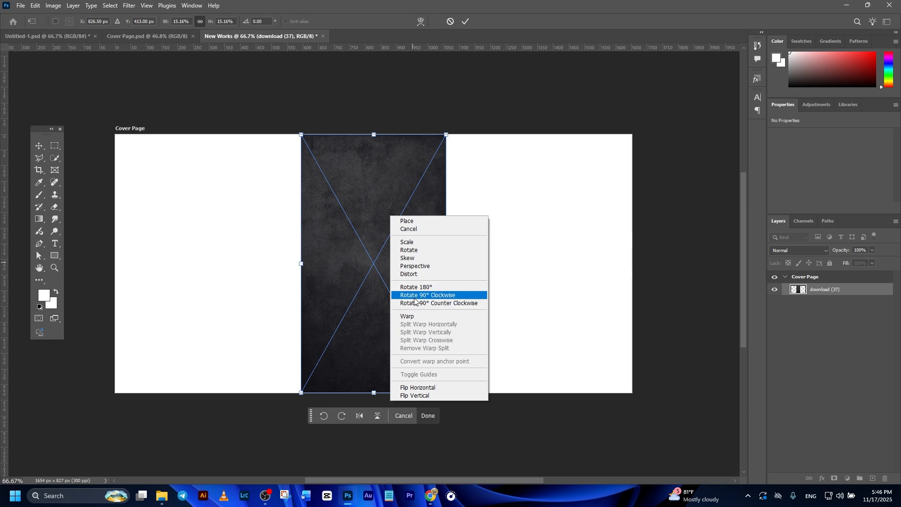
{"action": "left_click", "coordinate": [415, 295]}
{"action": "left_click_drag", "start_coordinate": [506, 190], "coordinate": [705, 157]}
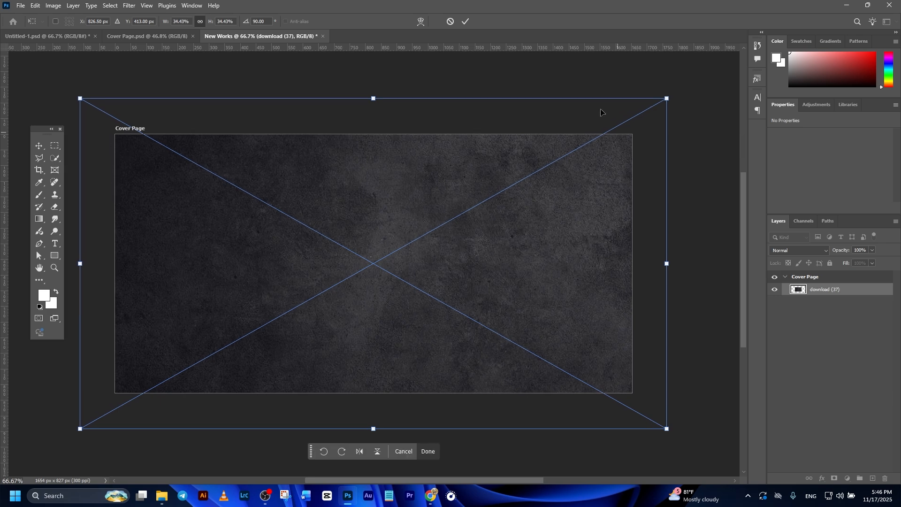
{"action": "left_click", "coordinate": [466, 21]}
{"action": "scroll", "coordinate": [497, 139], "scroll_direction": "down", "scroll_amount": 1}
{"action": "left_click_drag", "start_coordinate": [415, 244], "coordinate": [443, 255]}
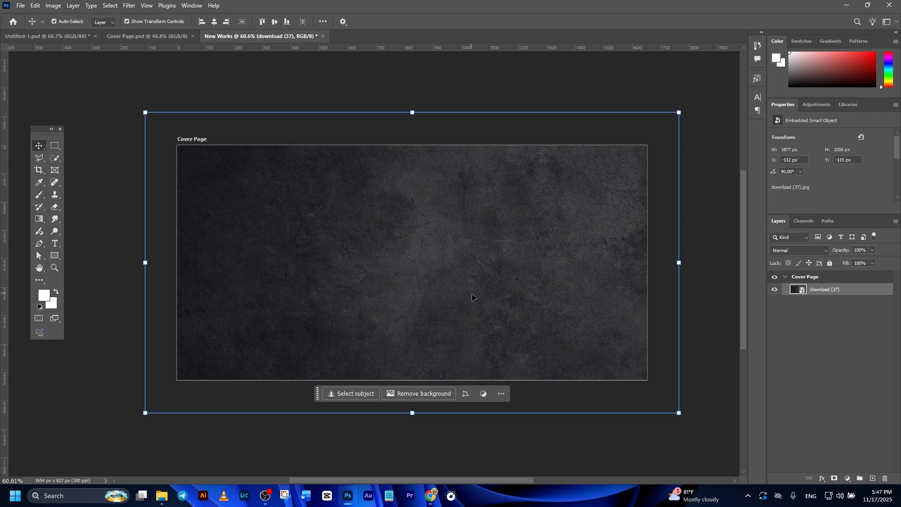
Step: Browse Pinterest results for the black bg search to look at background textures
{"action": "left_click", "coordinate": [432, 497]}
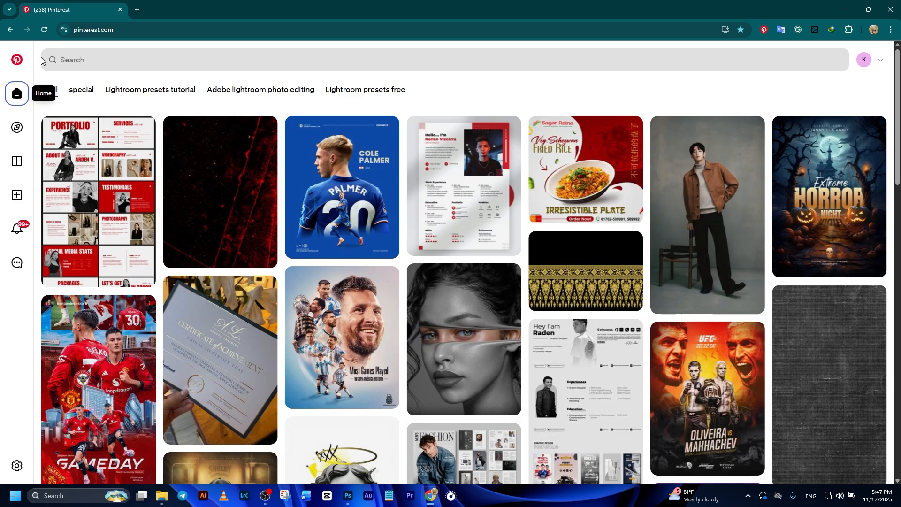
{"action": "left_click", "coordinate": [114, 59]}
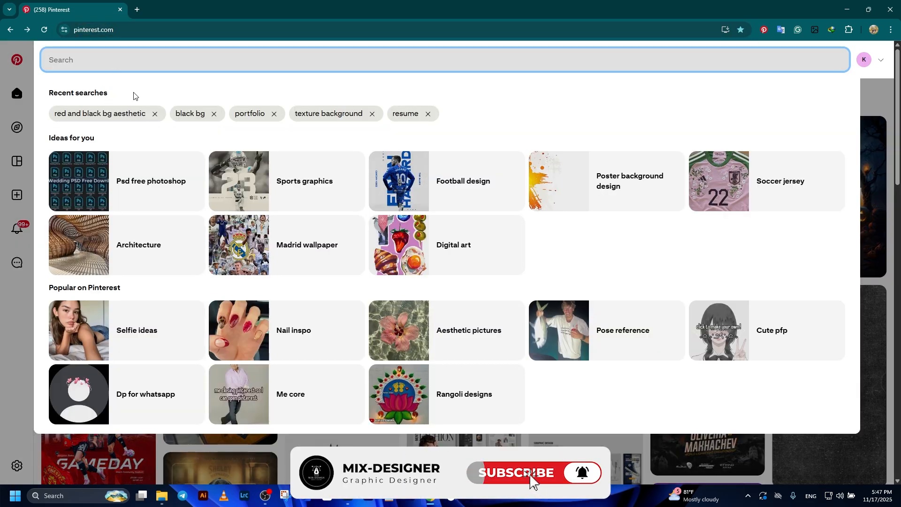
{"action": "left_click", "coordinate": [202, 117]}
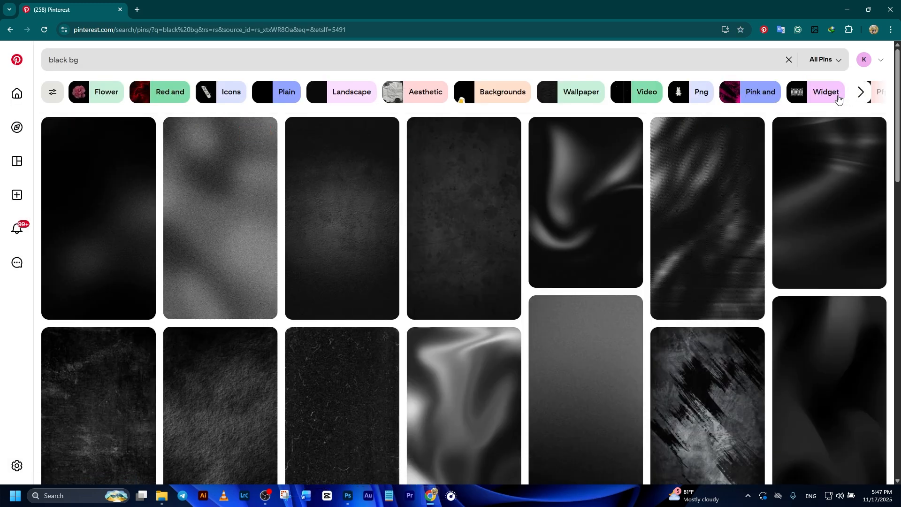
{"action": "scroll", "coordinate": [390, 161], "scroll_direction": "down", "scroll_amount": 4}
{"action": "scroll", "coordinate": [587, 201], "scroll_direction": "up", "scroll_amount": 4}
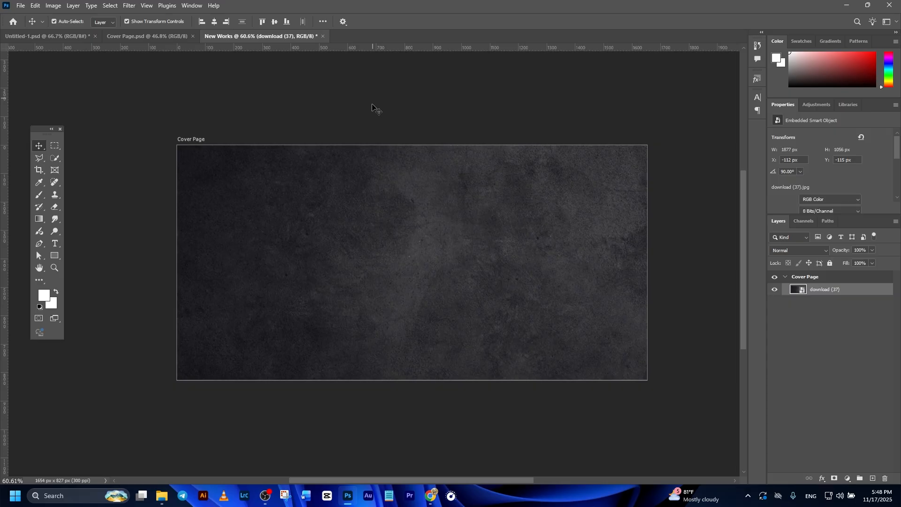
{"action": "left_click", "coordinate": [382, 205]}
{"action": "left_click", "coordinate": [398, 85]}
{"action": "left_click", "coordinate": [404, 238]}
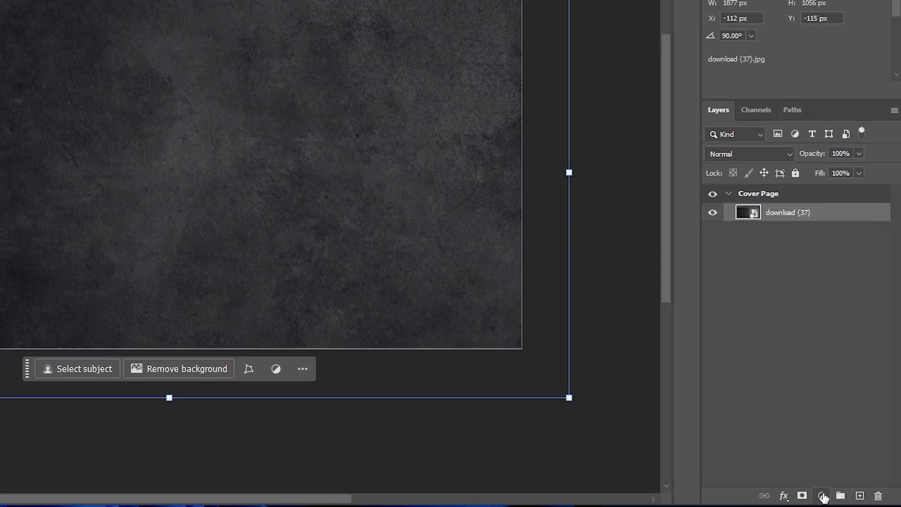
Step: Add an Exposure adjustment layer and clip it to the texture image
{"action": "left_click", "coordinate": [847, 478]}
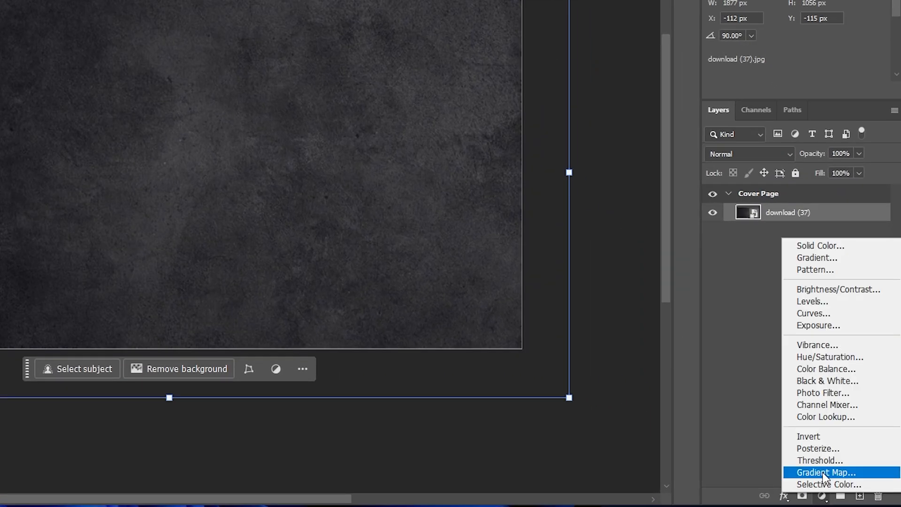
{"action": "left_click", "coordinate": [818, 325]}
{"action": "right_click", "coordinate": [825, 219]}
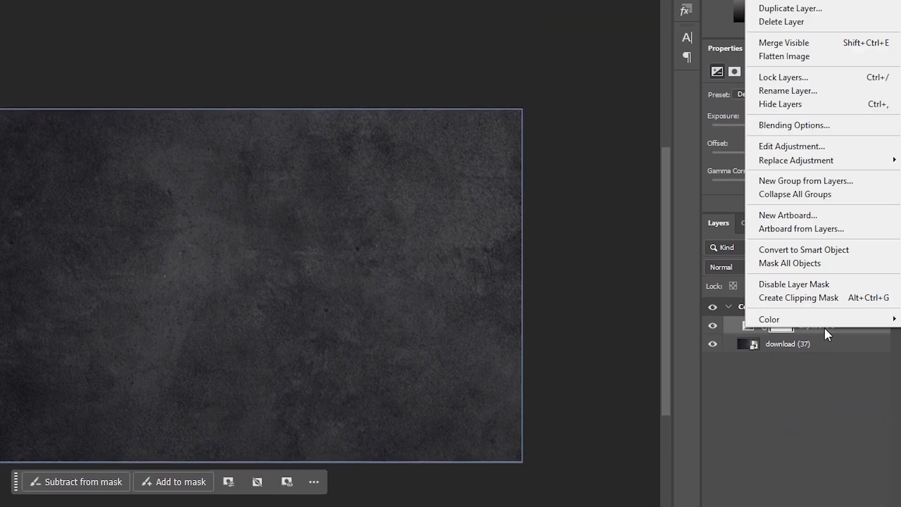
{"action": "left_click", "coordinate": [829, 297]}
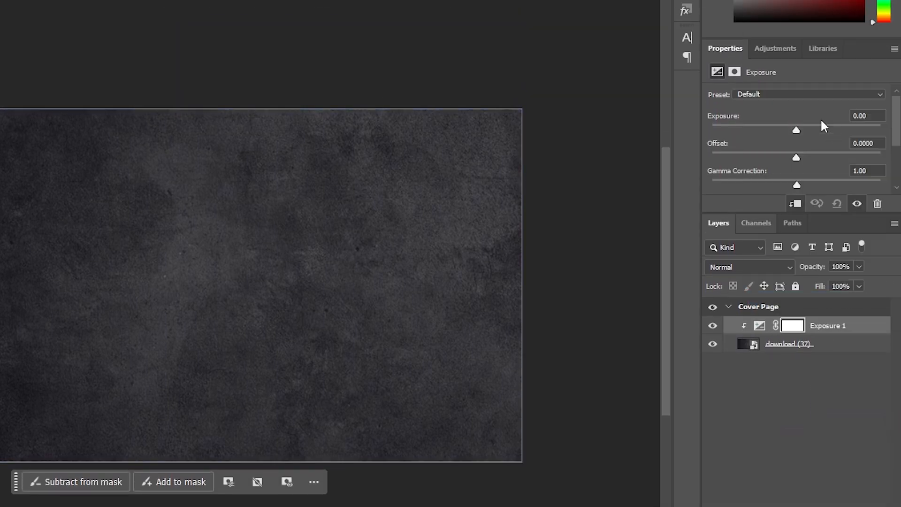
Step: Darken the texture by setting the Exposure to -2.56
{"action": "left_click_drag", "start_coordinate": [796, 126], "coordinate": [781, 125]}
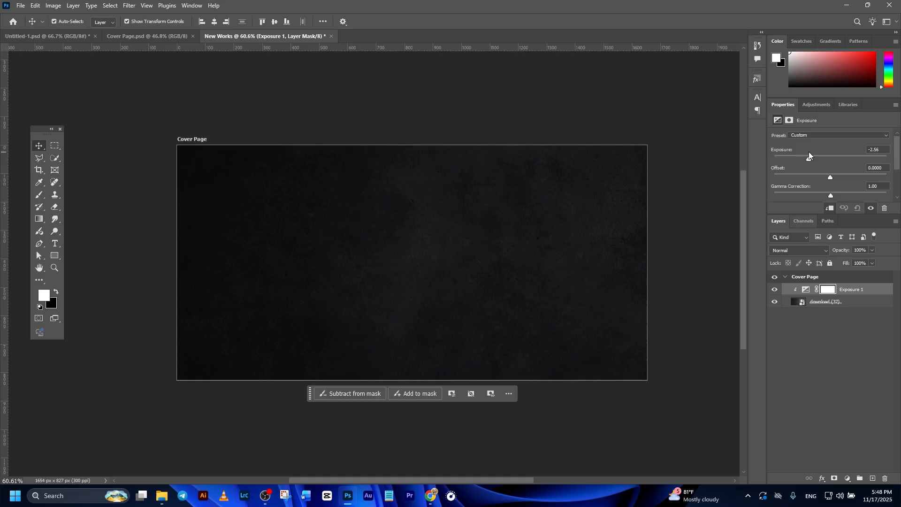
{"action": "left_click", "coordinate": [603, 158]}
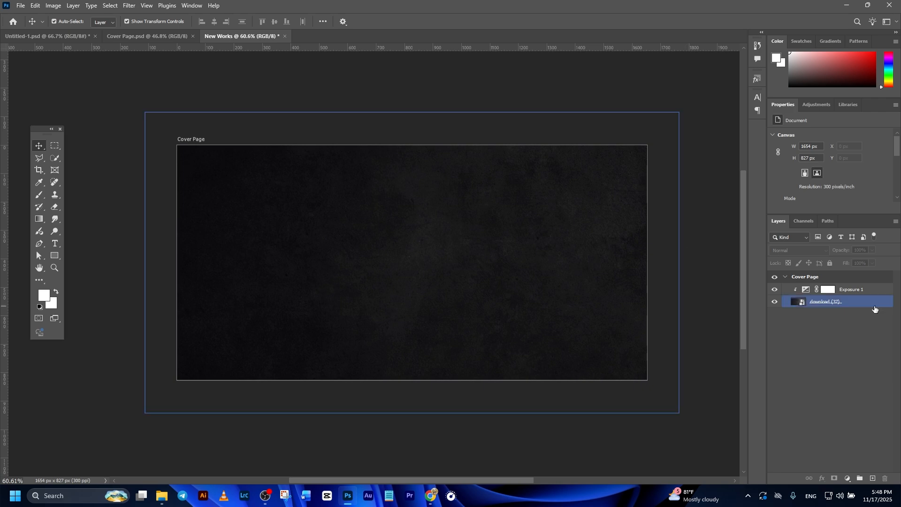
{"action": "left_click", "coordinate": [859, 289]}
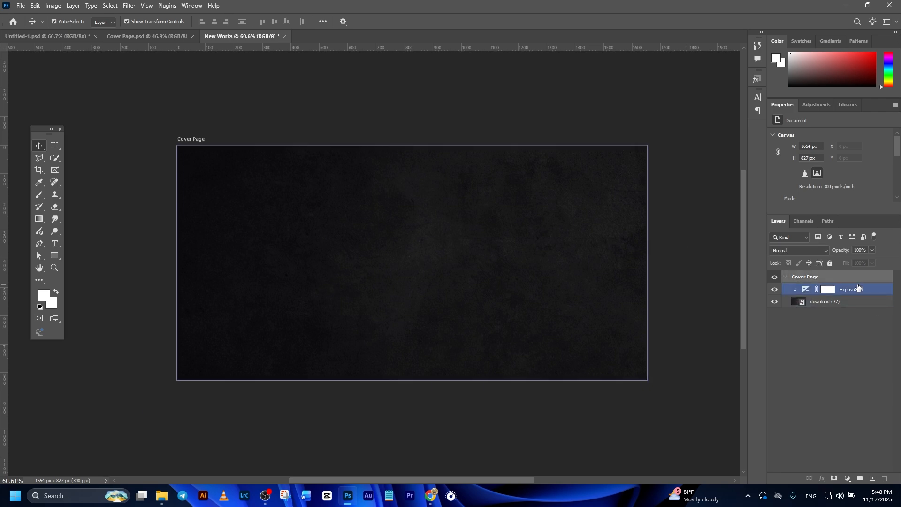
Step: Add the title text PORTFOLIO on the cover page and move it into position
{"action": "left_click", "coordinate": [55, 245]}
{"action": "left_click", "coordinate": [340, 250]}
{"action": "type", "text": "PORTFOLIO"}
{"action": "key", "text": "ctrl+Return"}
{"action": "key", "text": "v"}
{"action": "left_click_drag", "start_coordinate": [460, 231], "coordinate": [544, 199]}
{"action": "left_click", "coordinate": [464, 23]}
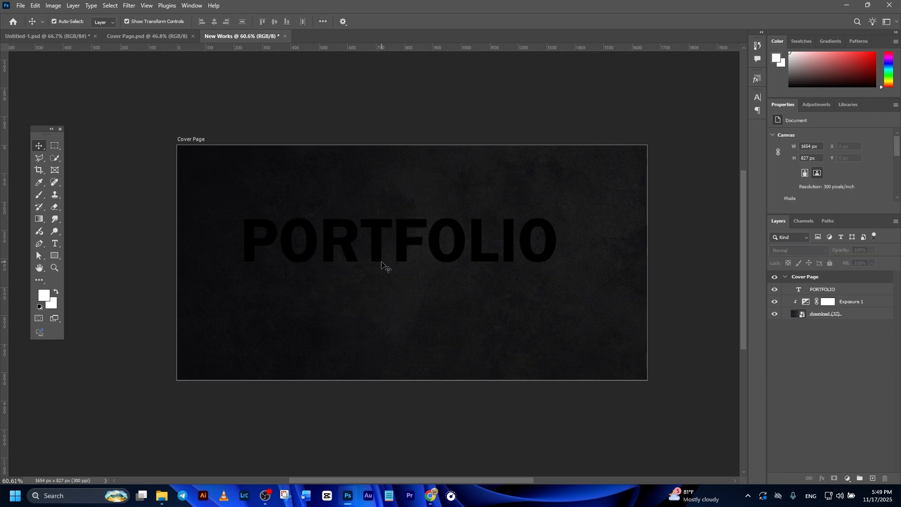
Step: Set the PORTFOLIO text colour to white, ffffff
{"action": "left_click", "coordinate": [407, 304]}
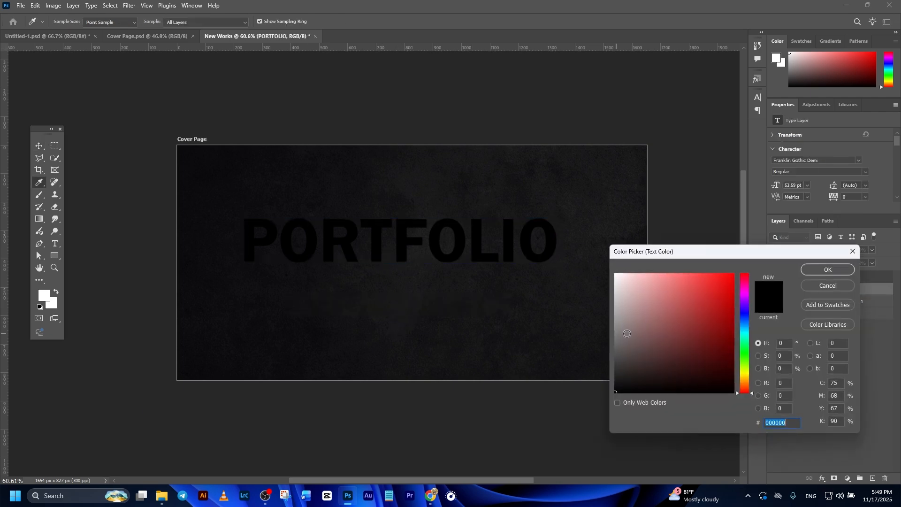
{"action": "type", "text": "ffffff"}
{"action": "key", "text": "Return"}
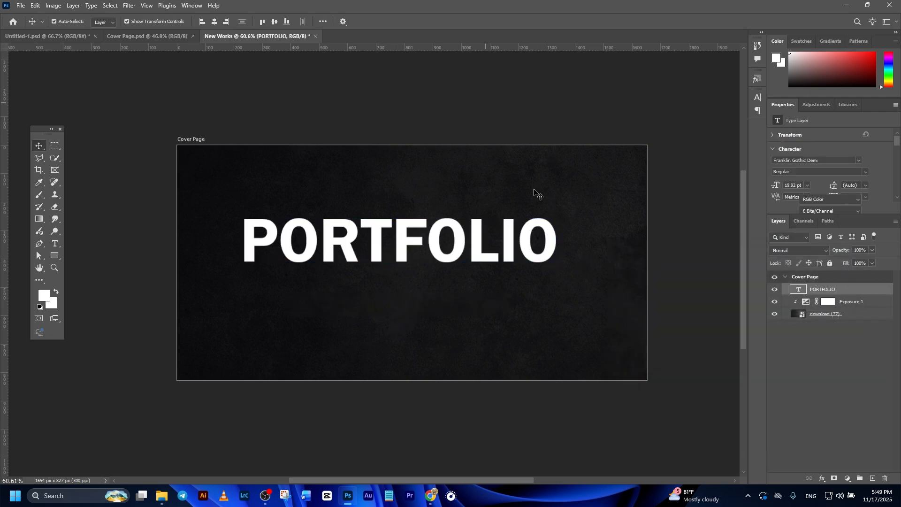
Step: Change the title's font to Impact Regular
{"action": "left_click", "coordinate": [858, 160]}
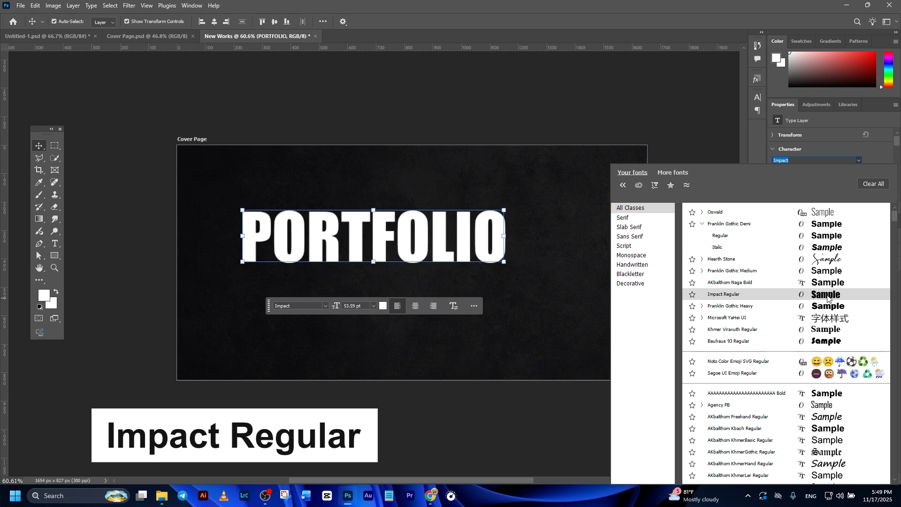
{"action": "left_click", "coordinate": [827, 295]}
{"action": "left_click", "coordinate": [825, 281]}
{"action": "left_click", "coordinate": [212, 24]}
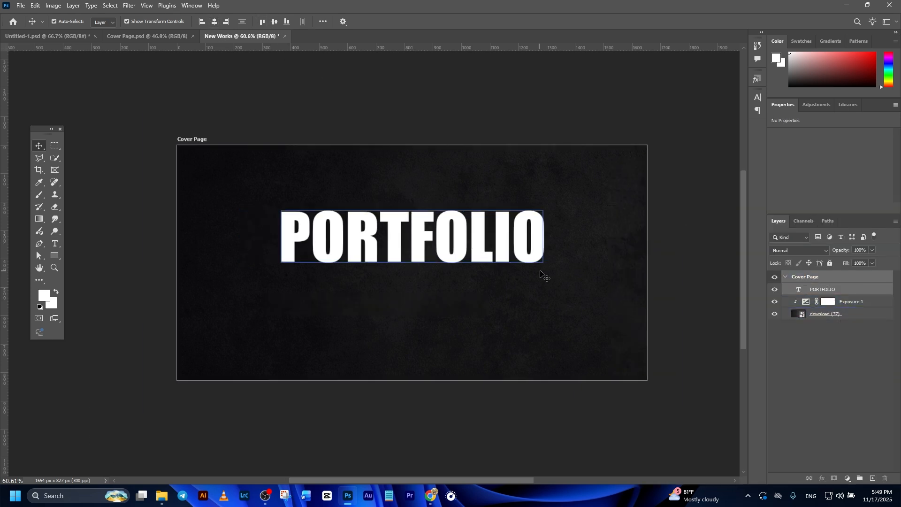
Step: Enlarge the PORTFOLIO title to 93.43 pt and center it horizontally on the artboard
{"action": "left_click_drag", "start_coordinate": [415, 226], "coordinate": [417, 206]}
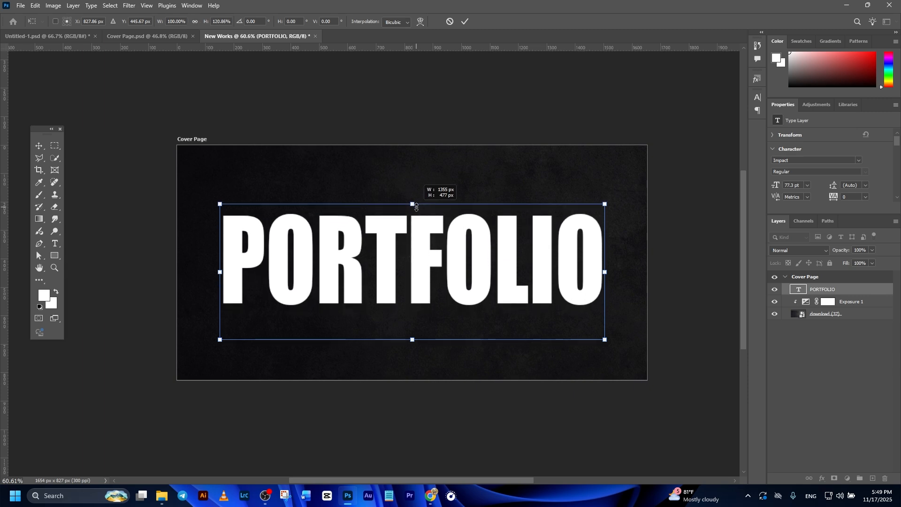
{"action": "left_click", "coordinate": [465, 22]}
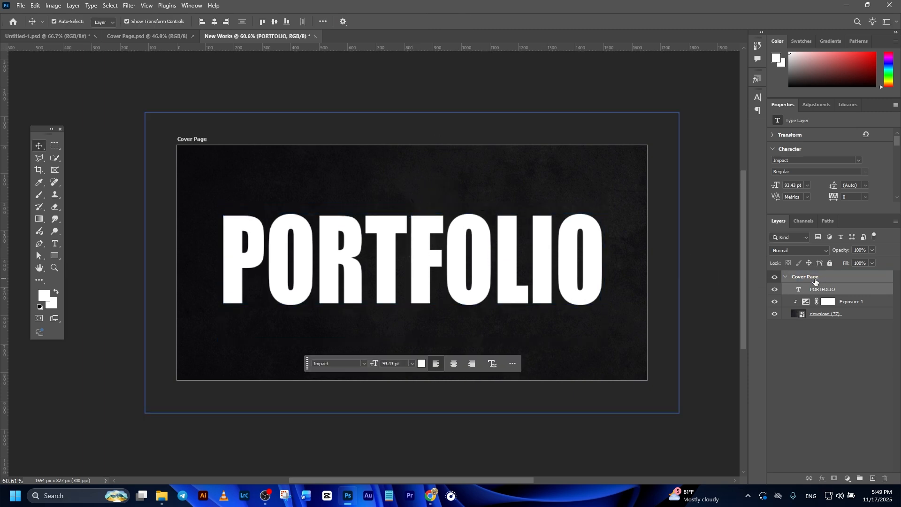
{"action": "left_click", "coordinate": [275, 22]}
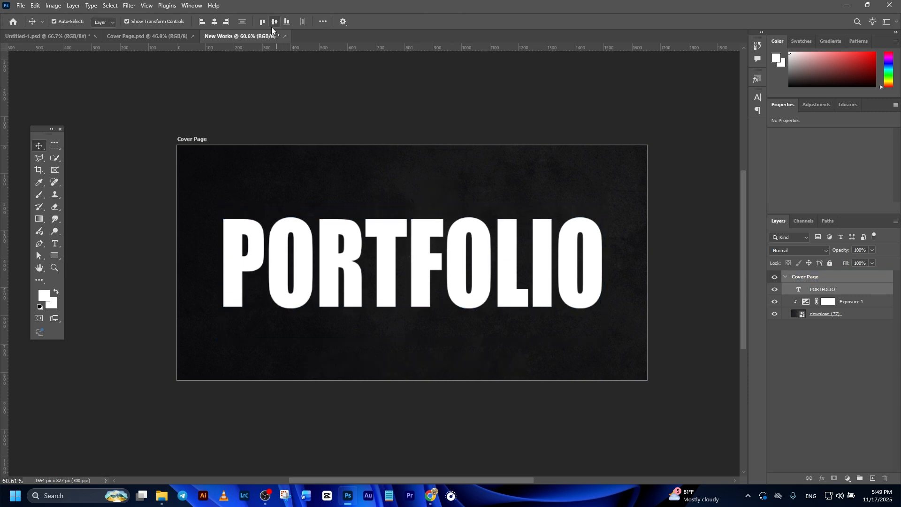
{"action": "left_click", "coordinate": [215, 22]}
{"action": "left_click", "coordinate": [337, 80]}
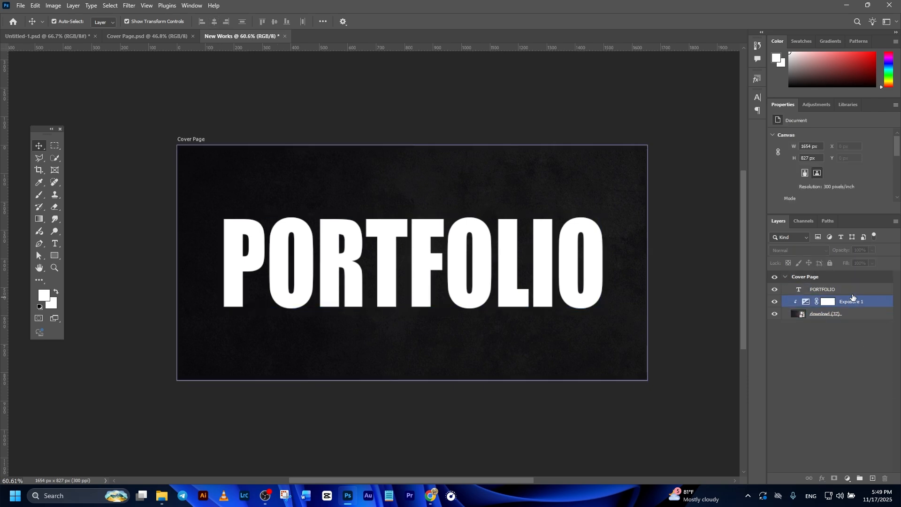
Step: Duplicate the title layer and replace the copy's text with the single letter O
{"action": "left_click", "coordinate": [853, 290]}
{"action": "key", "text": "ctrl+j"}
{"action": "double_click", "coordinate": [386, 292]}
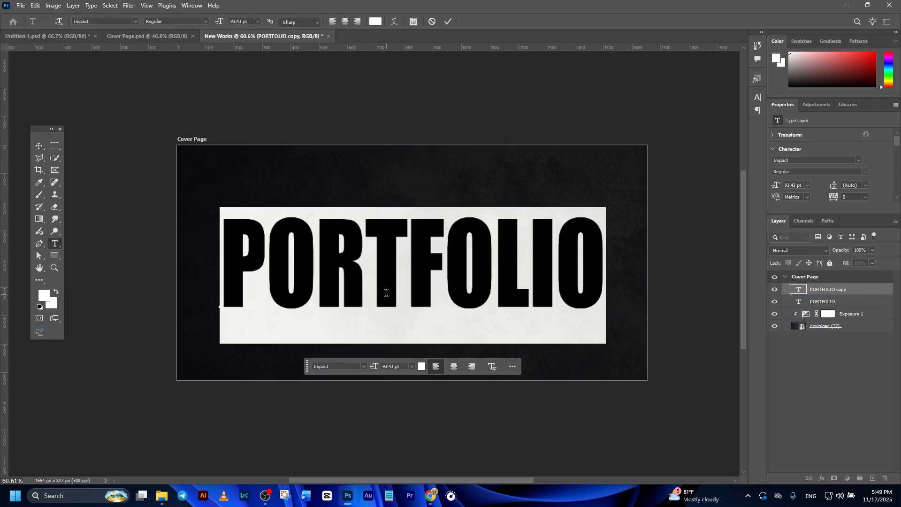
{"action": "type", "text": "O"}
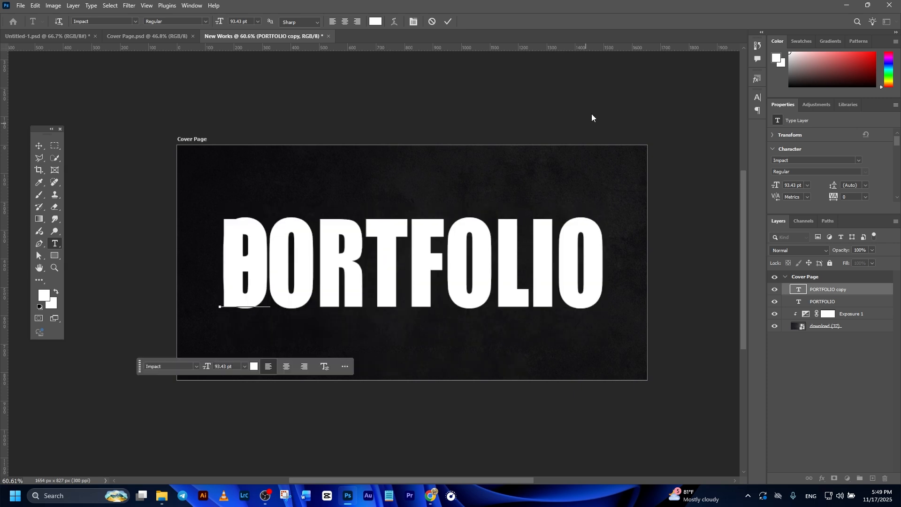
{"action": "left_click", "coordinate": [448, 22]}
{"action": "key", "text": "v"}
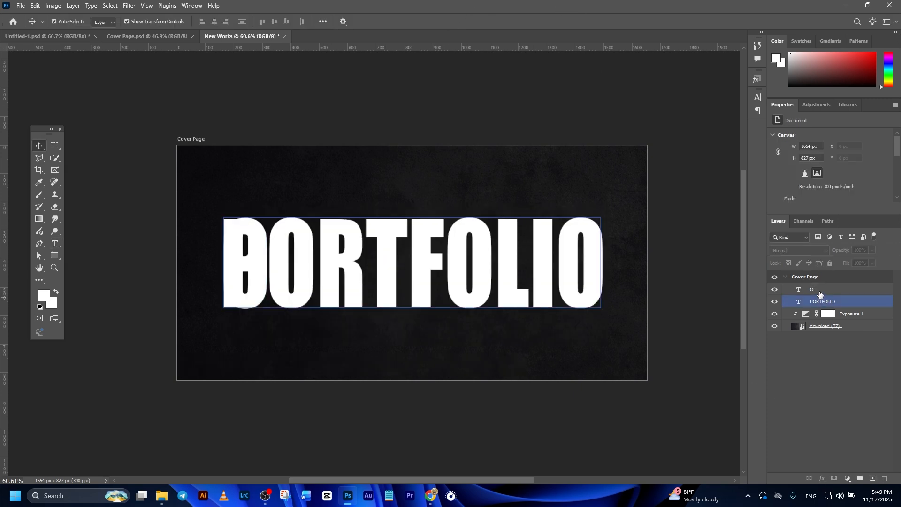
Step: Position the separate O over the title's O and delete the O from the PORTFOLIO text
{"action": "left_click_drag", "start_coordinate": [257, 263], "coordinate": [297, 260]}
{"action": "double_click", "coordinate": [320, 258]}
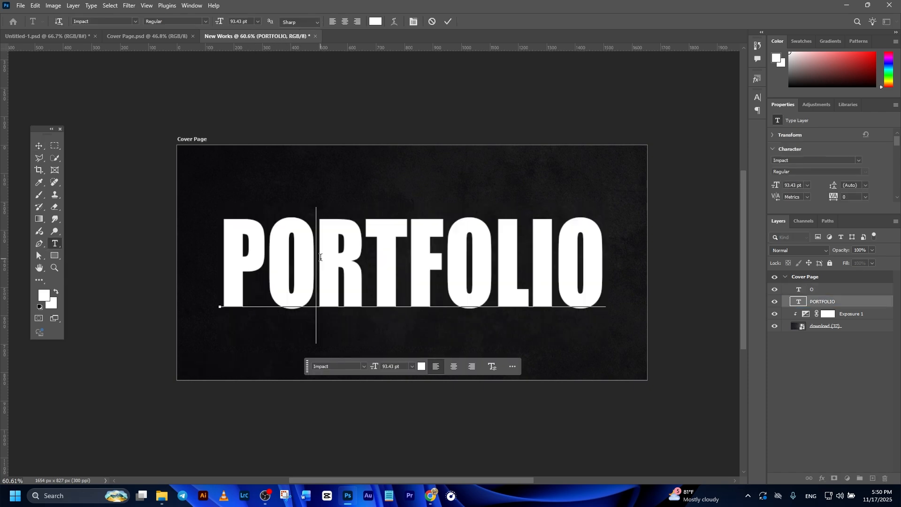
{"action": "left_click_drag", "start_coordinate": [308, 265], "coordinate": [276, 266]}
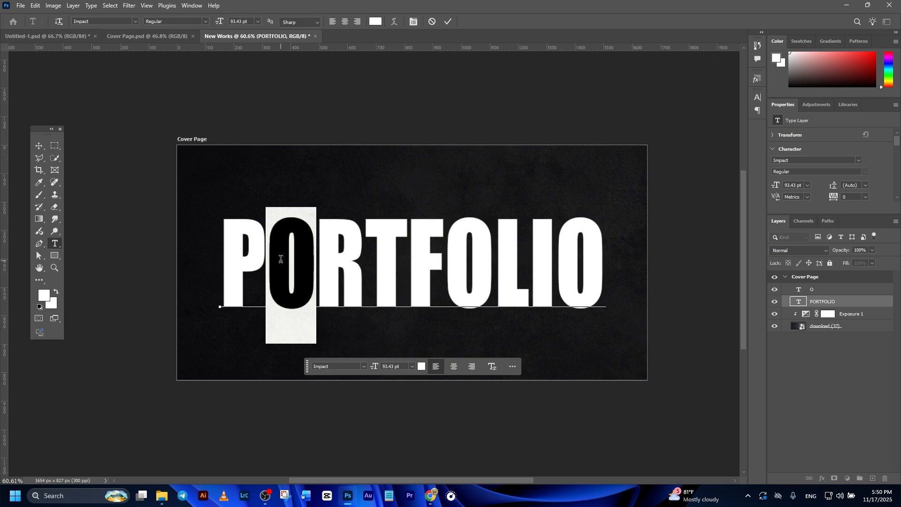
{"action": "key", "text": "BackSpace"}
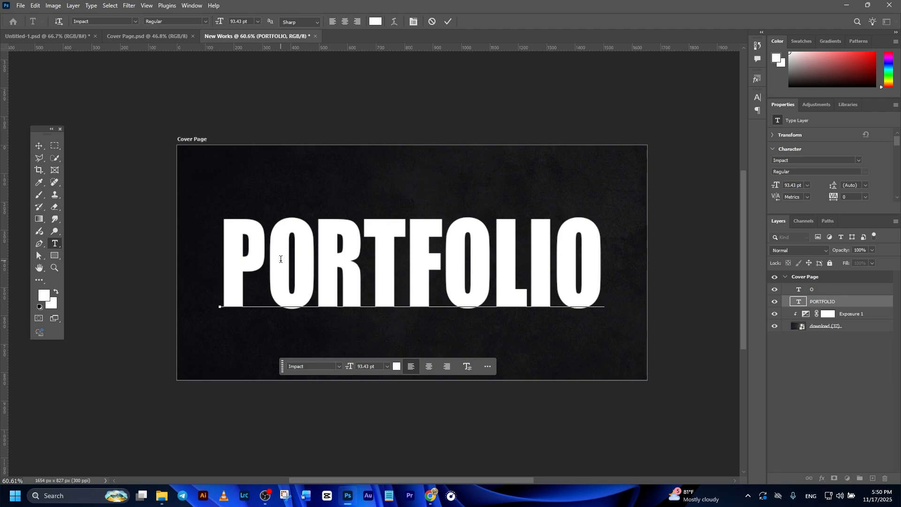
{"action": "left_click", "coordinate": [448, 22]}
{"action": "key", "text": "v"}
Step: Rasterize the O text layer
{"action": "left_click", "coordinate": [817, 292]}
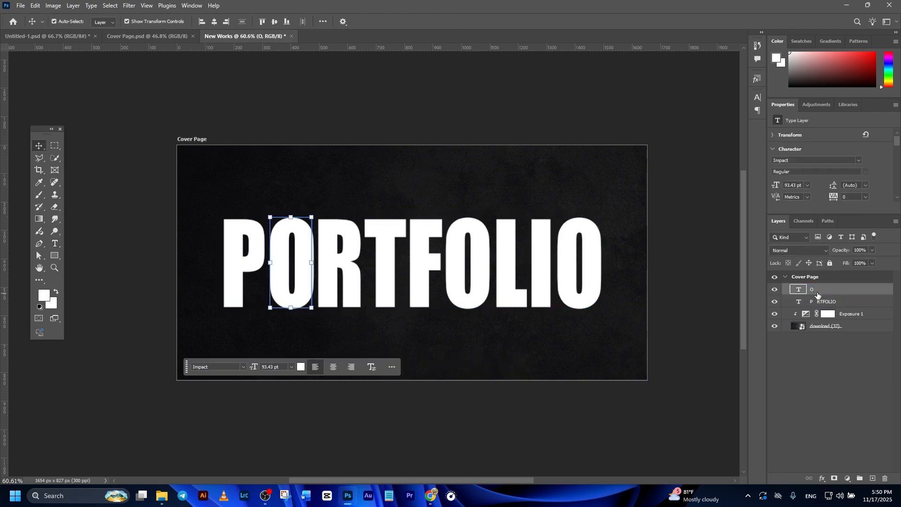
{"action": "right_click", "coordinate": [817, 292]}
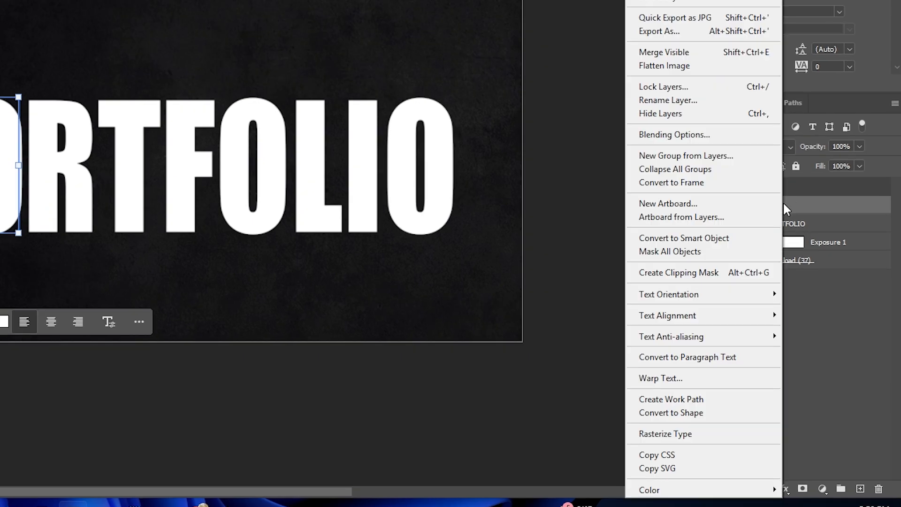
{"action": "left_click", "coordinate": [664, 434]}
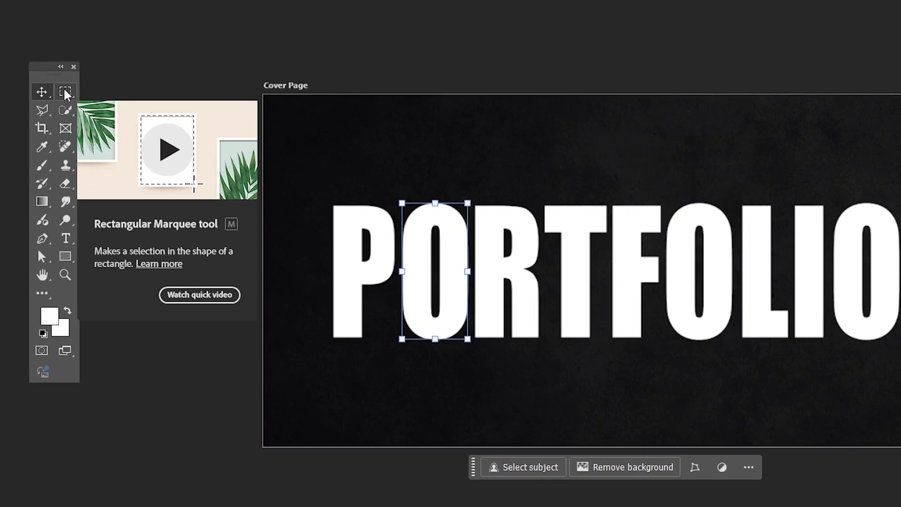
Step: Delete the upper half of the rasterized O using a rectangular selection, then deselect
{"action": "left_click", "coordinate": [55, 146]}
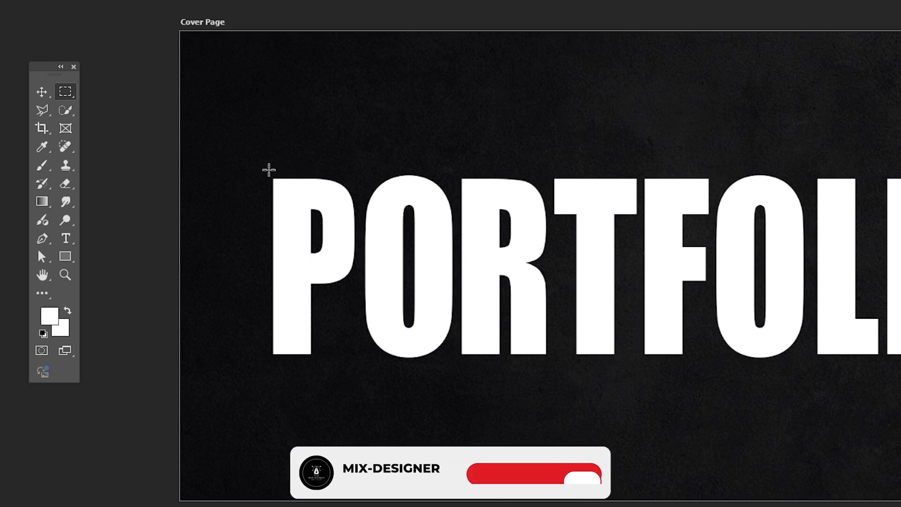
{"action": "left_click_drag", "start_coordinate": [328, 200], "coordinate": [536, 268]}
{"action": "key", "text": "v"}
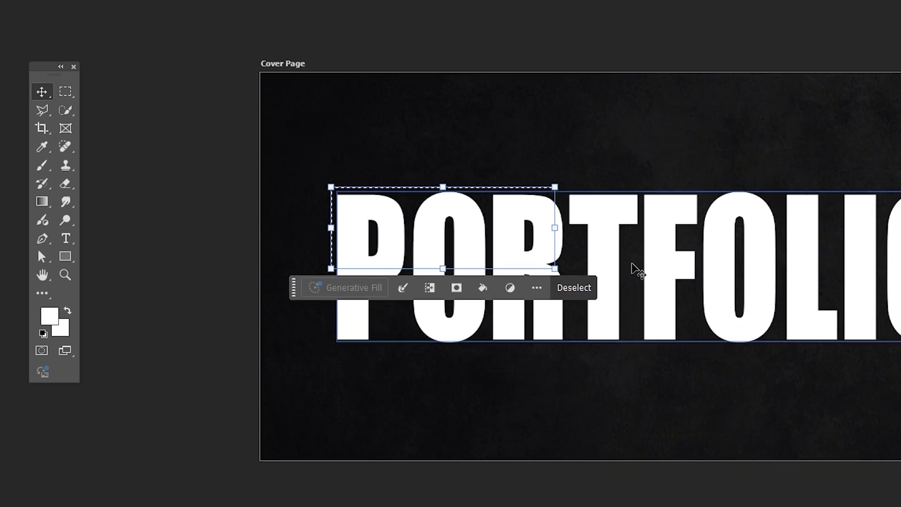
{"action": "key", "text": "Delete"}
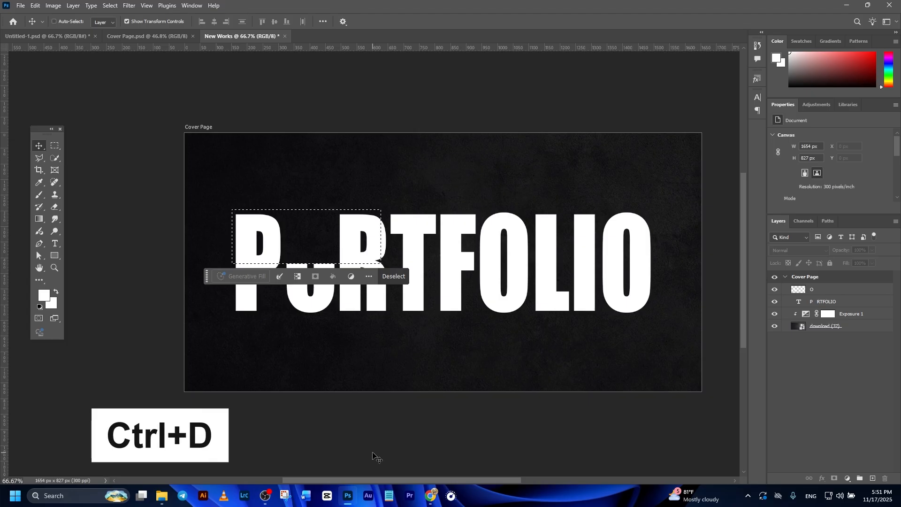
{"action": "key", "text": "ctrl+d"}
Step: Move the remaining half of the O up so it sits at the title's top edge
{"action": "scroll", "coordinate": [347, 367], "scroll_direction": "up", "scroll_amount": 2}
{"action": "left_click_drag", "start_coordinate": [338, 361], "coordinate": [319, 372]}
{"action": "scroll", "coordinate": [319, 372], "scroll_direction": "down", "scroll_amount": 1}
{"action": "left_click_drag", "start_coordinate": [298, 300], "coordinate": [301, 246]}
{"action": "scroll", "coordinate": [300, 245], "scroll_direction": "up", "scroll_amount": 2}
{"action": "left_click_drag", "start_coordinate": [295, 255], "coordinate": [296, 251]}
{"action": "left_click", "coordinate": [319, 378]}
{"action": "scroll", "coordinate": [301, 268], "scroll_direction": "down", "scroll_amount": 3}
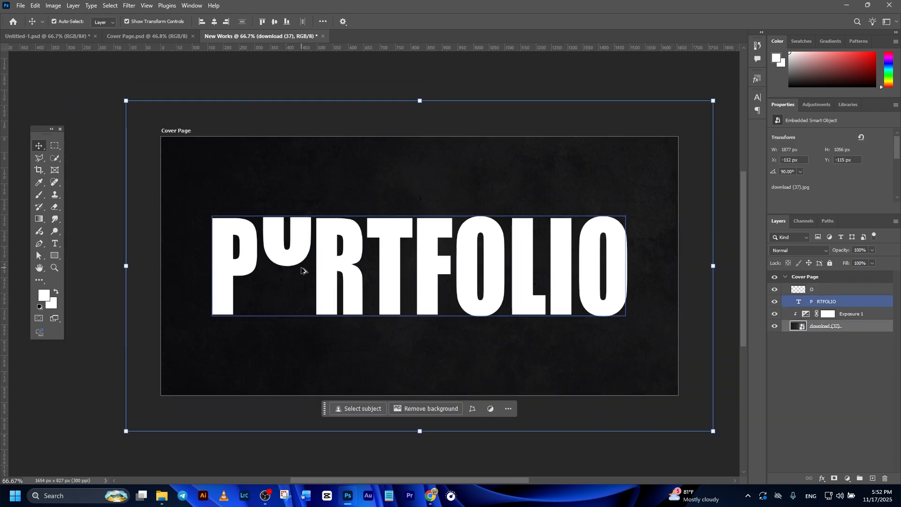
Step: Duplicate the half O, flip the copy vertically and move it down to the title's baseline
{"action": "left_click", "coordinate": [300, 259]}
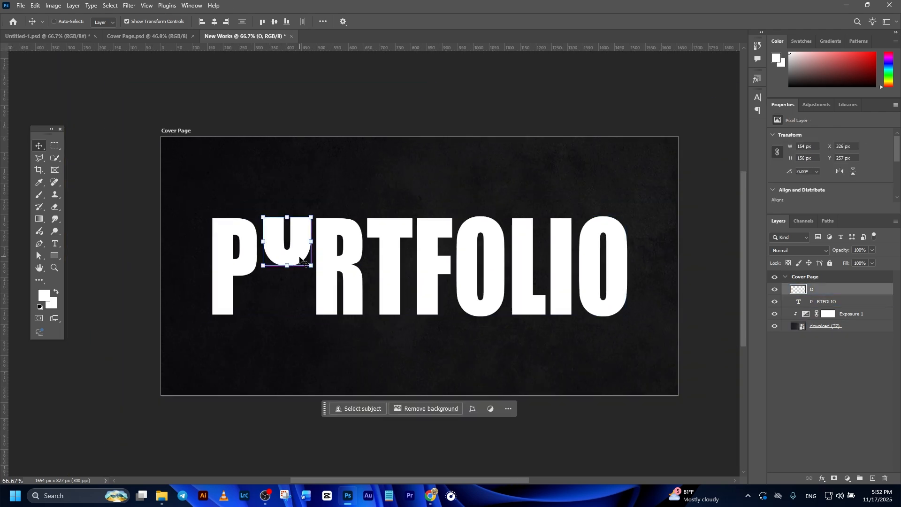
{"action": "key", "text": "ctrl+j"}
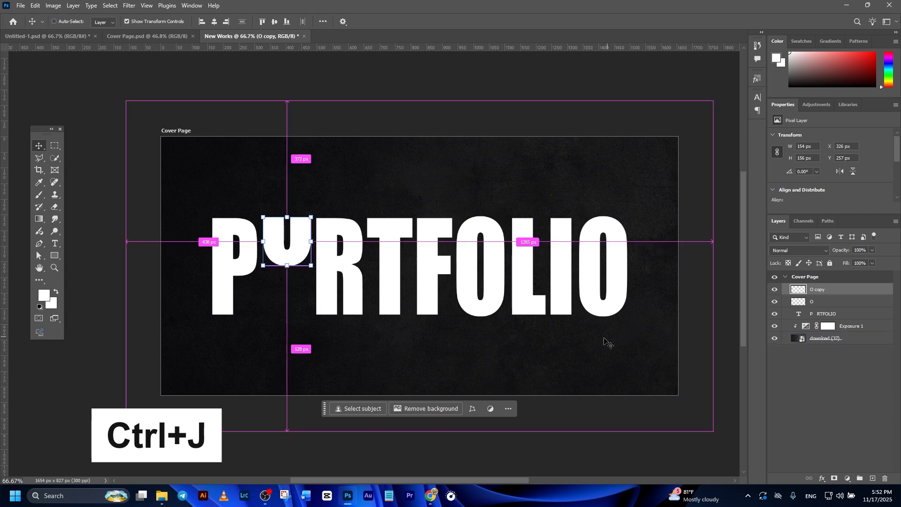
{"action": "key", "text": "ctrl+t"}
{"action": "right_click", "coordinate": [300, 256]}
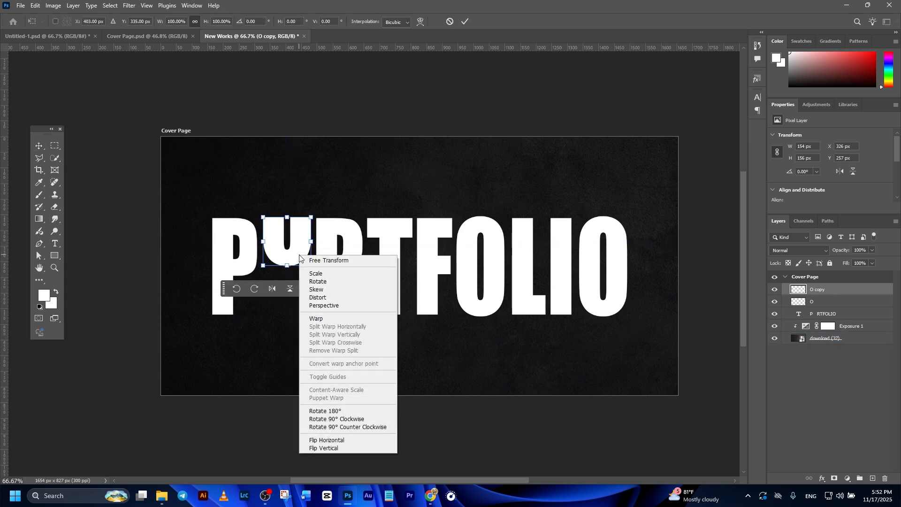
{"action": "left_click", "coordinate": [332, 447]}
{"action": "left_click_drag", "start_coordinate": [307, 248], "coordinate": [299, 302]}
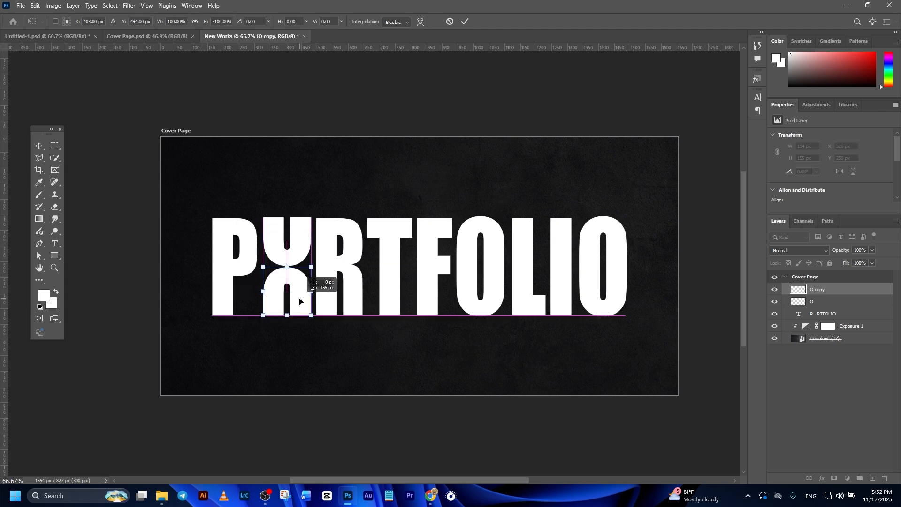
Step: Nudge the flipped half into place and stretch the upper half O vertically to about 116%
{"action": "scroll", "coordinate": [281, 328], "scroll_direction": "up", "scroll_amount": 1}
{"action": "left_click_drag", "start_coordinate": [289, 252], "coordinate": [290, 261]}
{"action": "left_click", "coordinate": [465, 22]}
{"action": "left_click", "coordinate": [299, 234]}
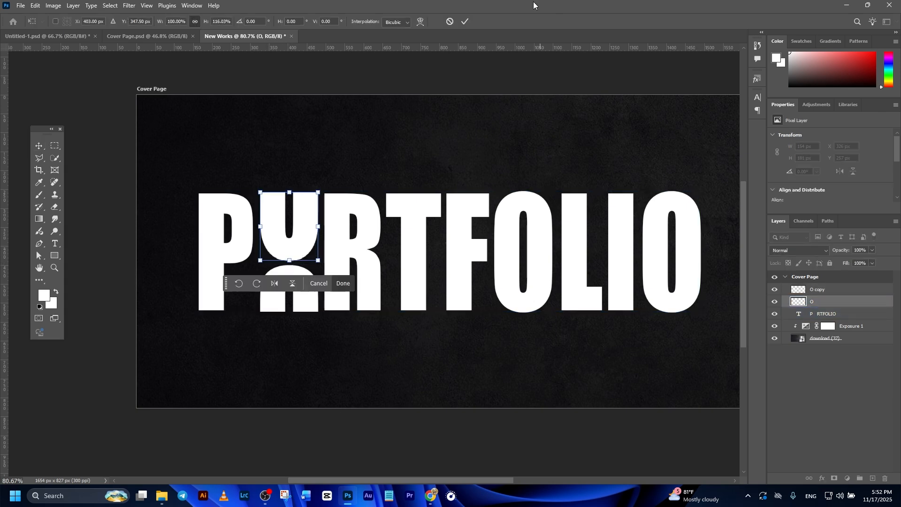
{"action": "left_click", "coordinate": [465, 21]}
{"action": "scroll", "coordinate": [442, 156], "scroll_direction": "down", "scroll_amount": 2}
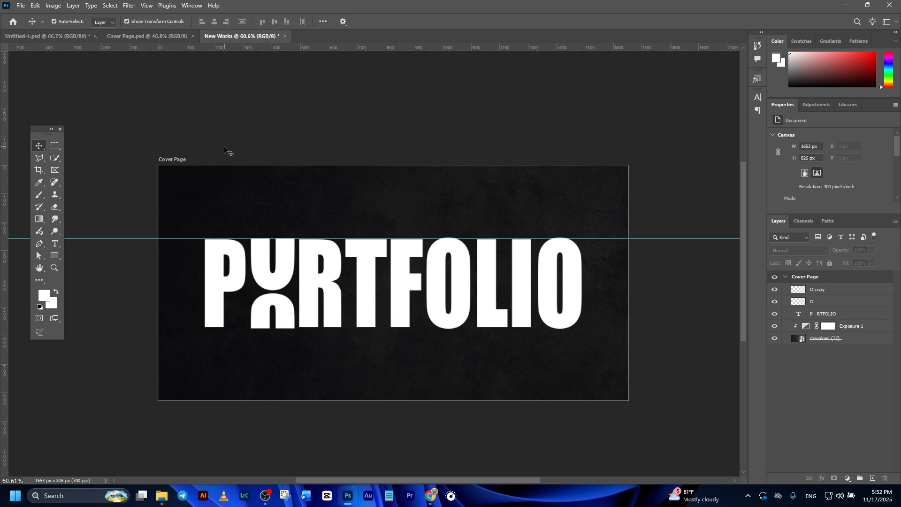
Step: Save the document as New Works.psd
{"action": "left_click", "coordinate": [21, 5]}
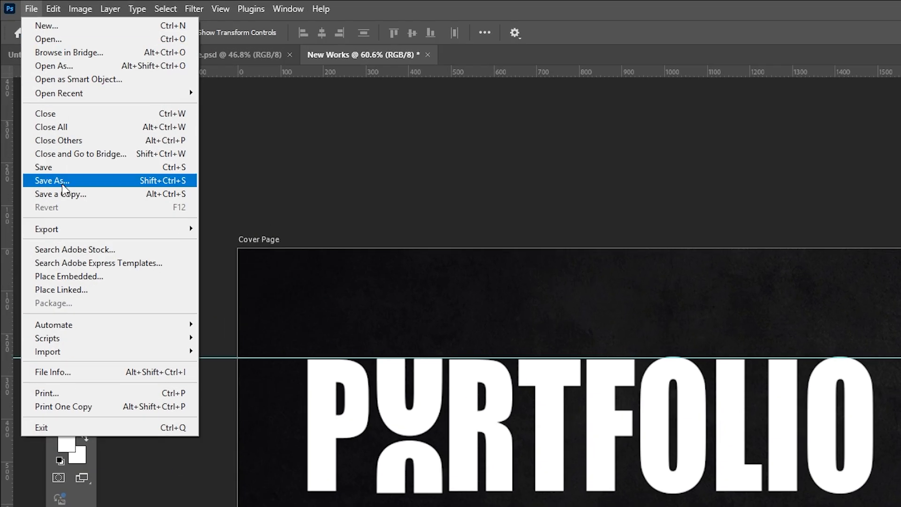
{"action": "left_click", "coordinate": [63, 188]}
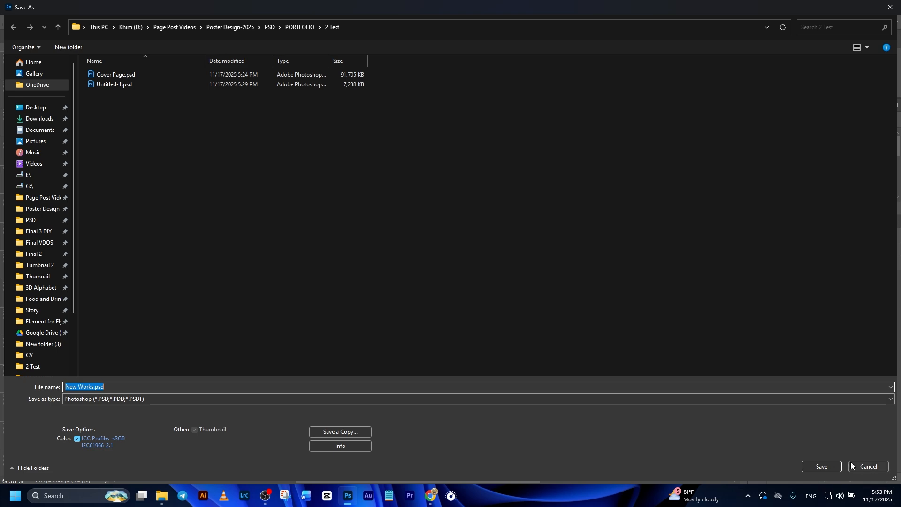
{"action": "left_click", "coordinate": [828, 466]}
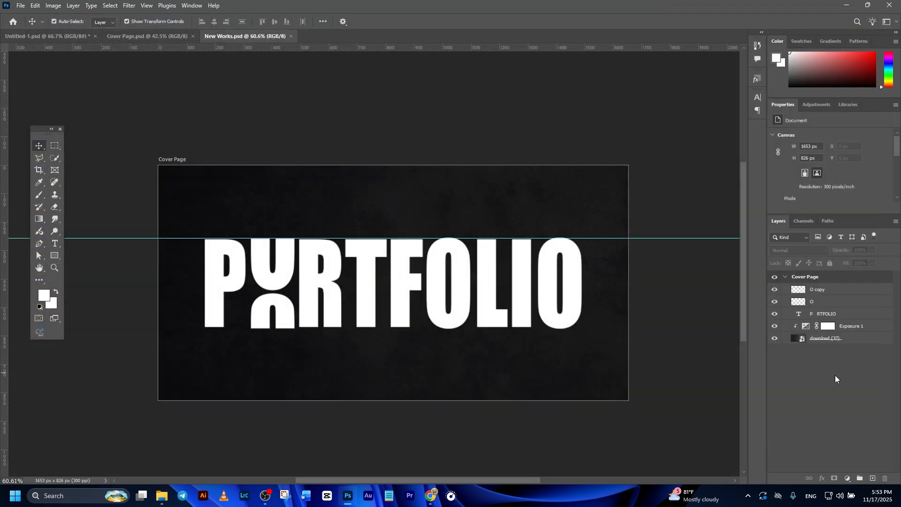
Step: Add a subtitle DIGITAL MARKETER | GRAPHIC DESIGNER in Oswald ExtraLight below the title's right end
{"action": "left_click", "coordinate": [843, 292]}
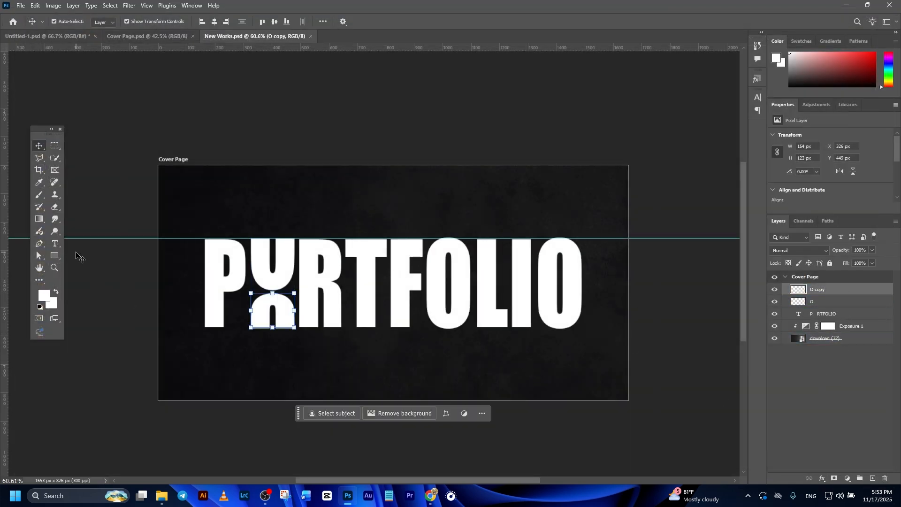
{"action": "left_click", "coordinate": [56, 247]}
{"action": "left_click", "coordinate": [482, 368]}
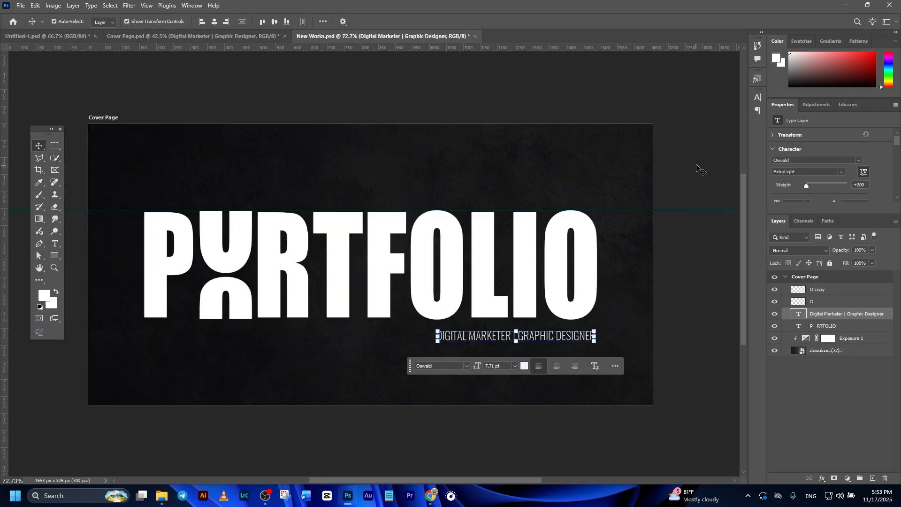
{"action": "left_click", "coordinate": [696, 165]}
{"action": "scroll", "coordinate": [624, 352], "scroll_direction": "up", "scroll_amount": 2}
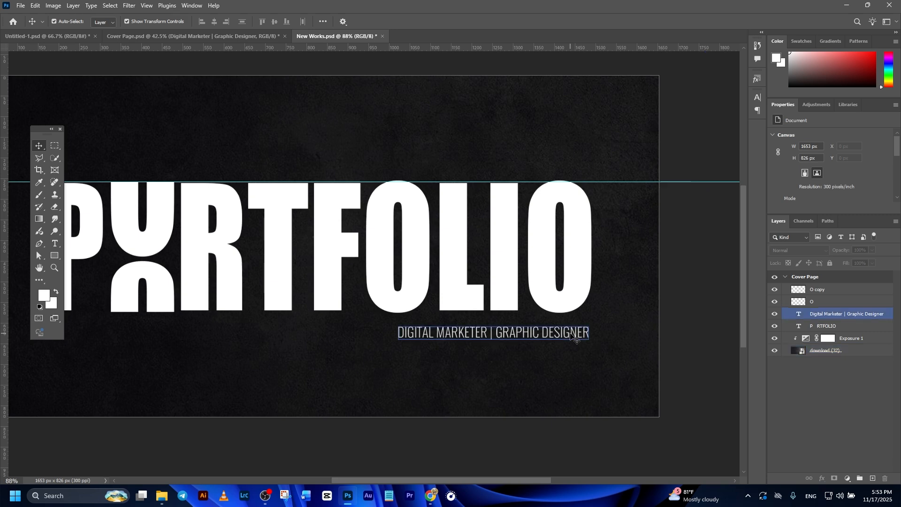
{"action": "left_click", "coordinate": [575, 334]}
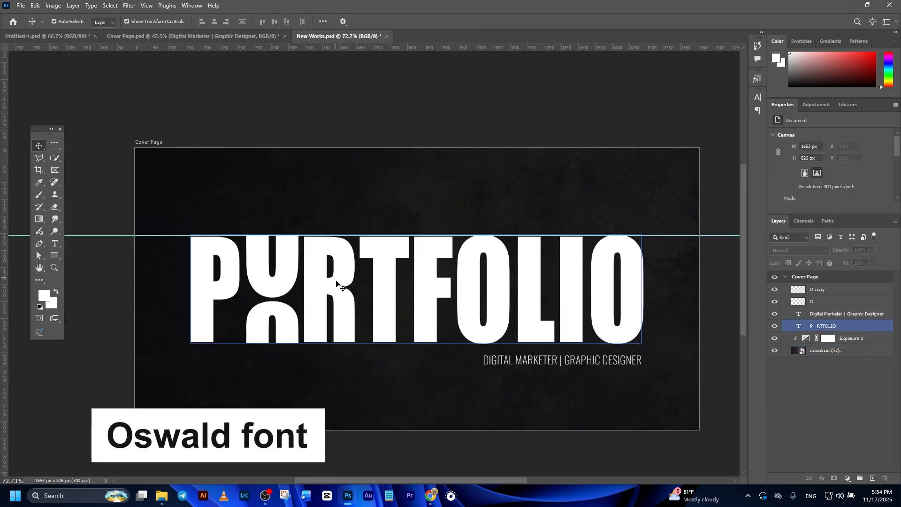
Step: Add the word CREATIVE as new text above the title's left side
{"action": "left_click", "coordinate": [296, 116]}
{"action": "key", "text": "t"}
{"action": "left_click", "coordinate": [213, 213]}
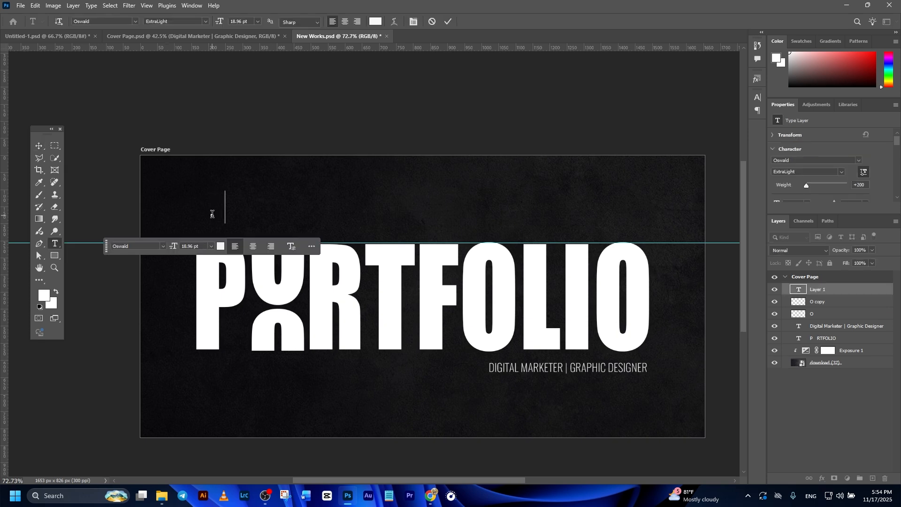
{"action": "type", "text": "CREATIVE"}
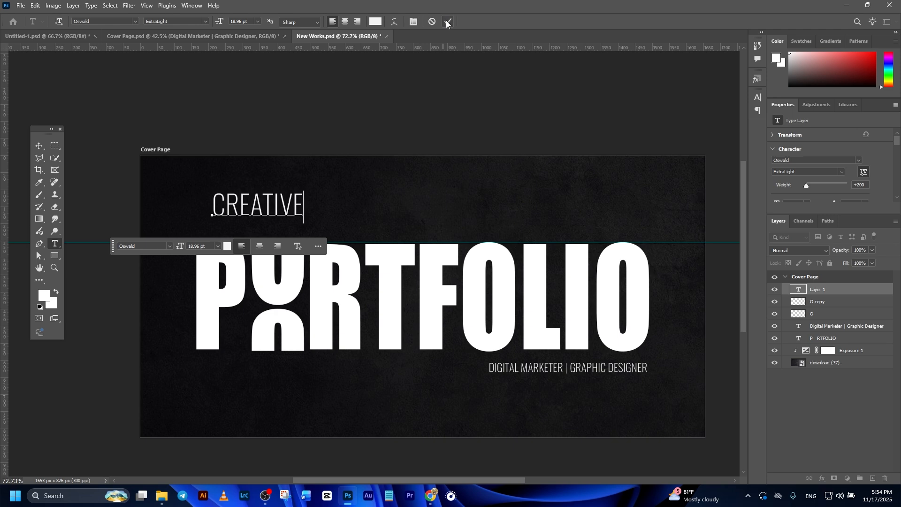
Step: Turn off all caps on the CREATIVE text and move it closer to the title's left side
{"action": "left_click", "coordinate": [40, 148]}
{"action": "scroll", "coordinate": [866, 195], "scroll_direction": "down", "scroll_amount": 8}
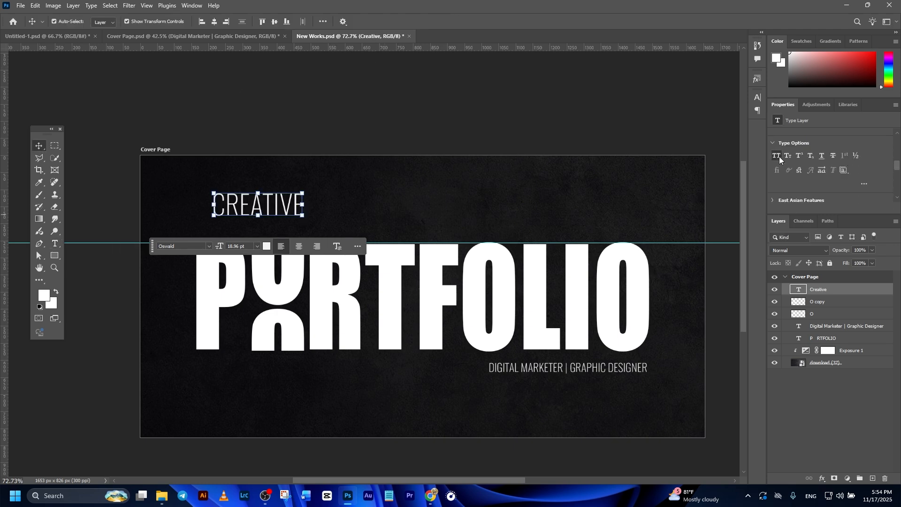
{"action": "left_click", "coordinate": [776, 156]}
{"action": "left_click_drag", "start_coordinate": [235, 209], "coordinate": [220, 224]}
Step: Color the Creative text orange and change its font to Hearth Stone
{"action": "left_click", "coordinate": [241, 262]}
{"action": "left_click_drag", "start_coordinate": [748, 390], "coordinate": [748, 385]}
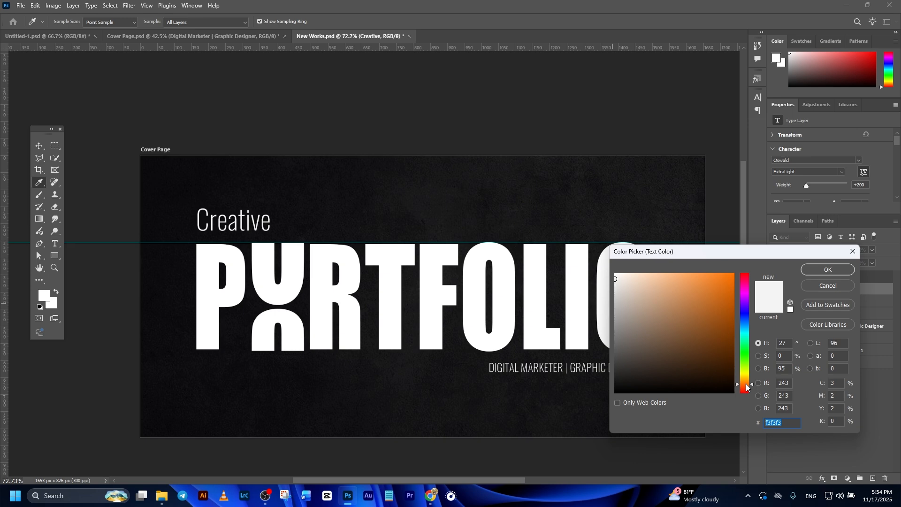
{"action": "left_click", "coordinate": [734, 275]}
{"action": "left_click", "coordinate": [833, 270]}
{"action": "left_click", "coordinate": [397, 112]}
{"action": "left_click", "coordinate": [825, 292]}
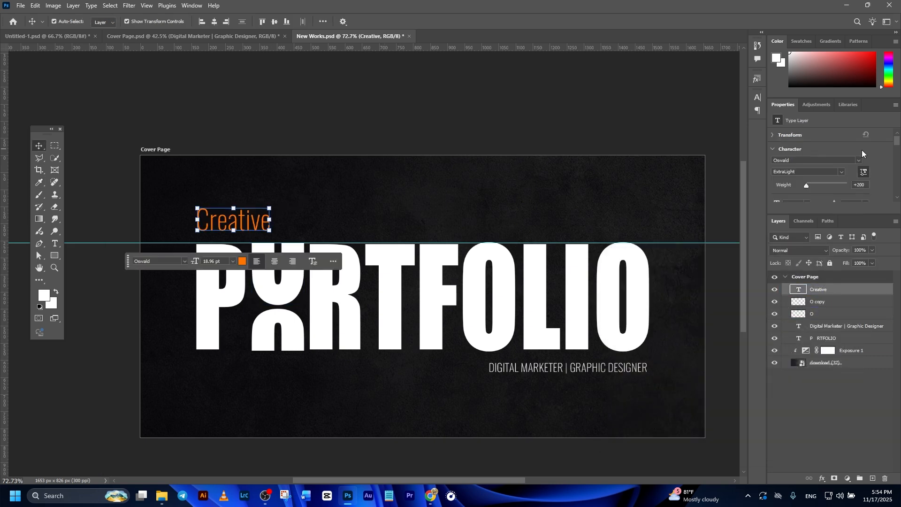
{"action": "left_click", "coordinate": [859, 160]}
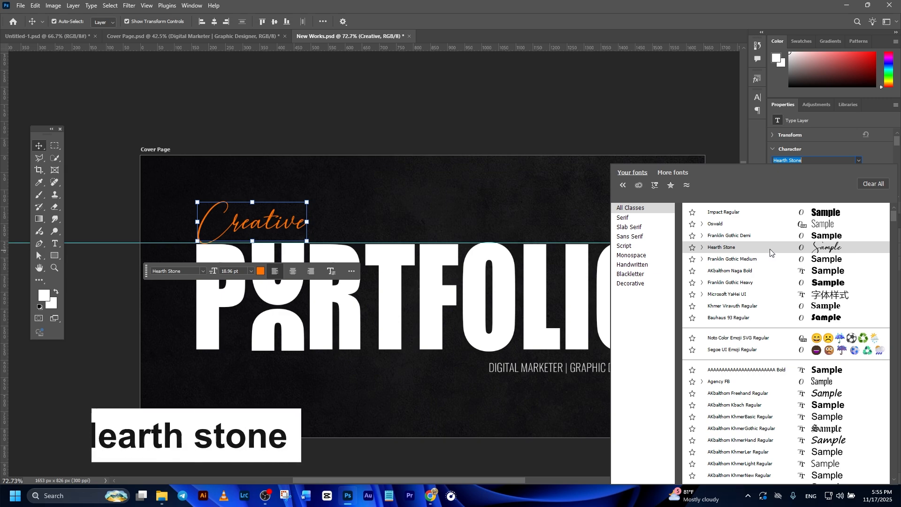
{"action": "left_click", "coordinate": [770, 253]}
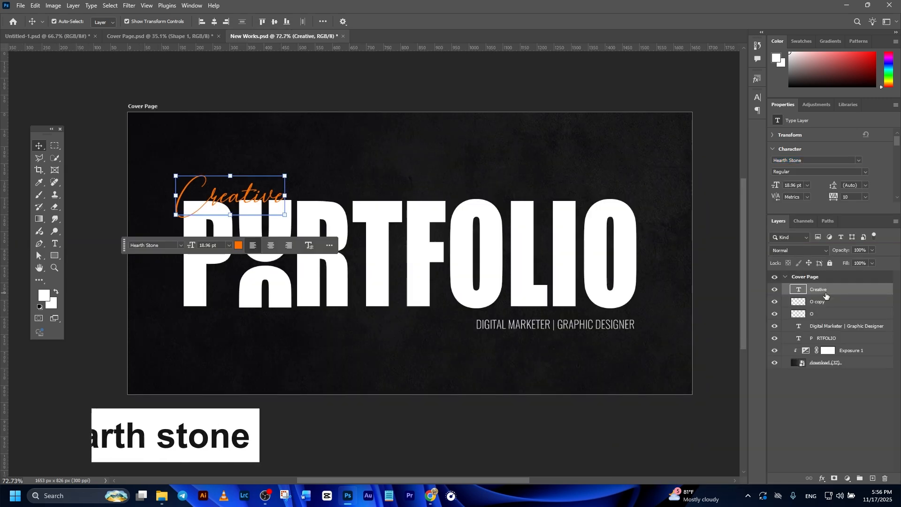
Step: Choose the Curvature Pen Tool with no fill and an orange 5 px stroke
{"action": "right_click", "coordinate": [39, 243]}
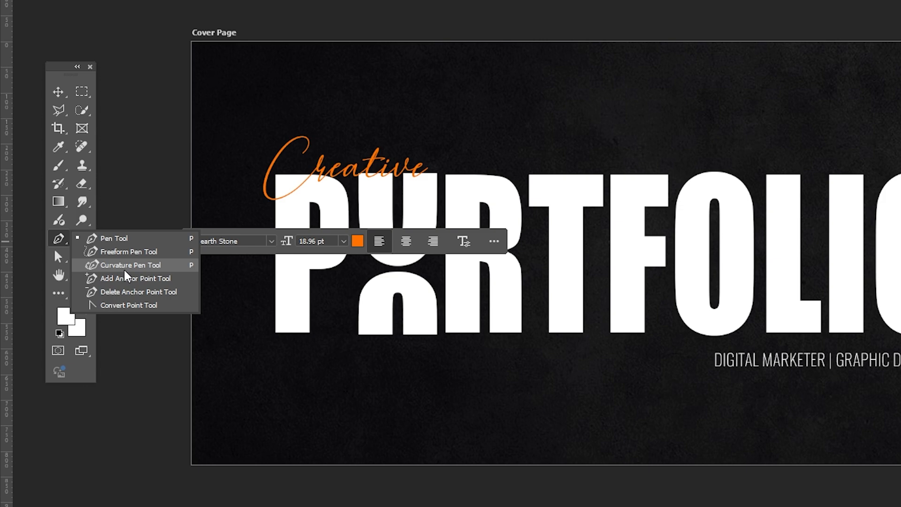
{"action": "left_click", "coordinate": [125, 266]}
{"action": "left_click", "coordinate": [106, 21]}
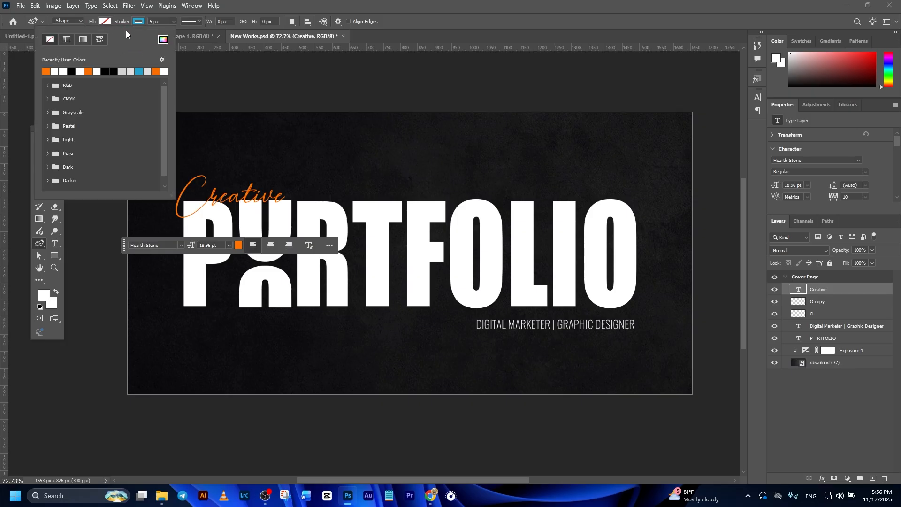
{"action": "left_click", "coordinate": [104, 23]}
{"action": "left_click", "coordinate": [137, 23]}
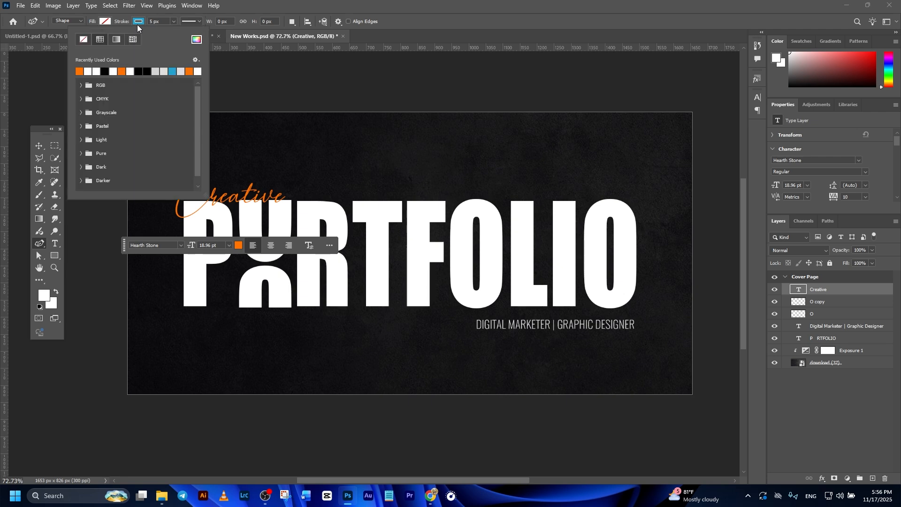
{"action": "left_click", "coordinate": [80, 70]}
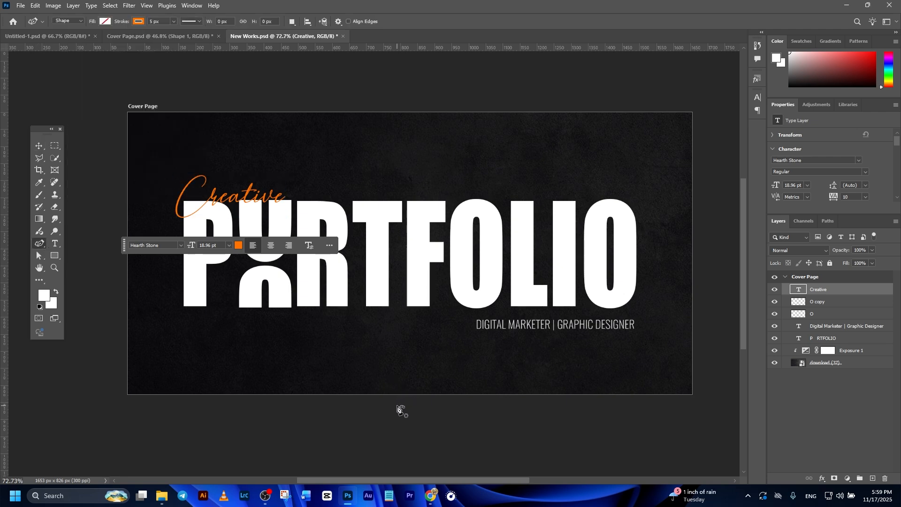
Step: Draw a sweeping curved line across the cover page through the title
{"action": "left_click", "coordinate": [383, 394]}
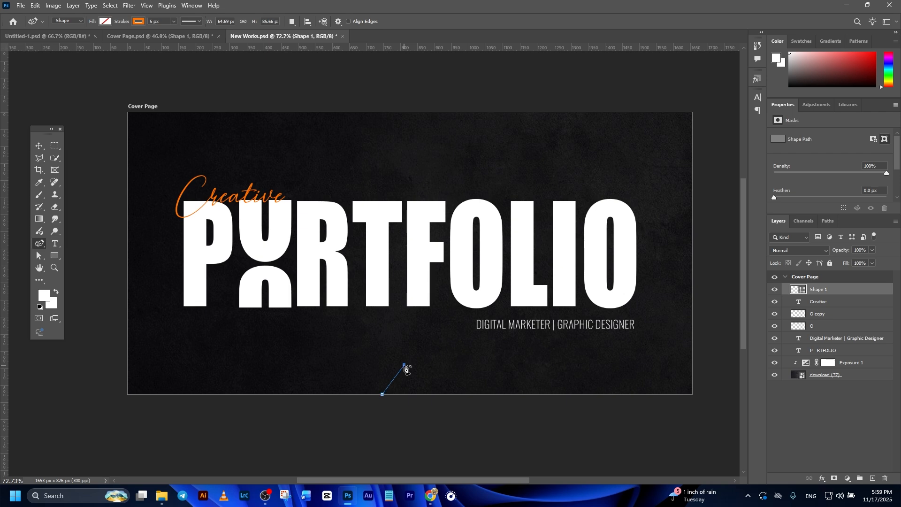
{"action": "left_click", "coordinate": [432, 395]}
{"action": "left_click", "coordinate": [411, 403]}
{"action": "left_click", "coordinate": [418, 346]}
{"action": "left_click", "coordinate": [573, 227]}
{"action": "left_click", "coordinate": [621, 284]}
{"action": "left_click", "coordinate": [719, 211]}
Step: Reshape the curved line by moving its points so it loops near the bottom edge
{"action": "left_click", "coordinate": [39, 145]}
{"action": "left_click", "coordinate": [563, 324]}
{"action": "left_click", "coordinate": [569, 237]}
{"action": "left_click_drag", "start_coordinate": [578, 228], "coordinate": [605, 217]}
{"action": "left_click_drag", "start_coordinate": [610, 263], "coordinate": [479, 278]}
{"action": "left_click_drag", "start_coordinate": [630, 413], "coordinate": [650, 360]}
{"action": "left_click_drag", "start_coordinate": [334, 403], "coordinate": [338, 392]}
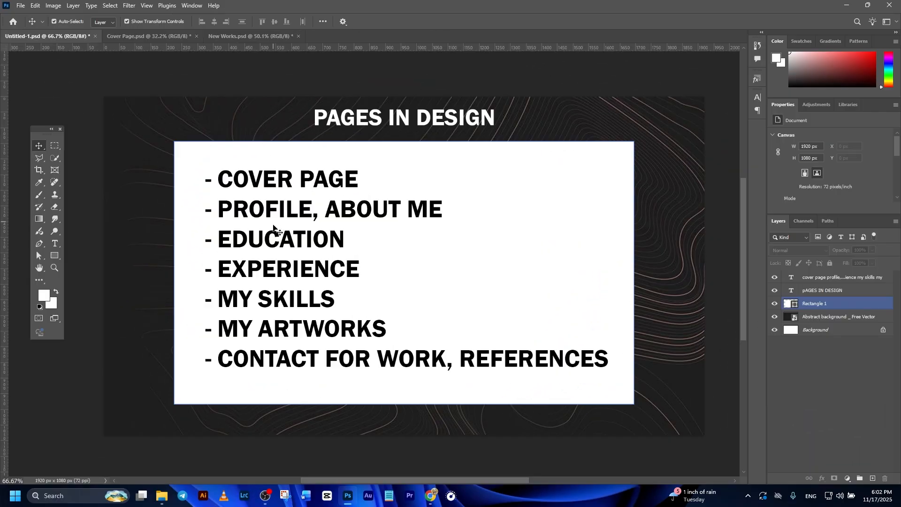
Step: Add a new artboard to the right of the cover page
{"action": "left_click", "coordinate": [258, 217]}
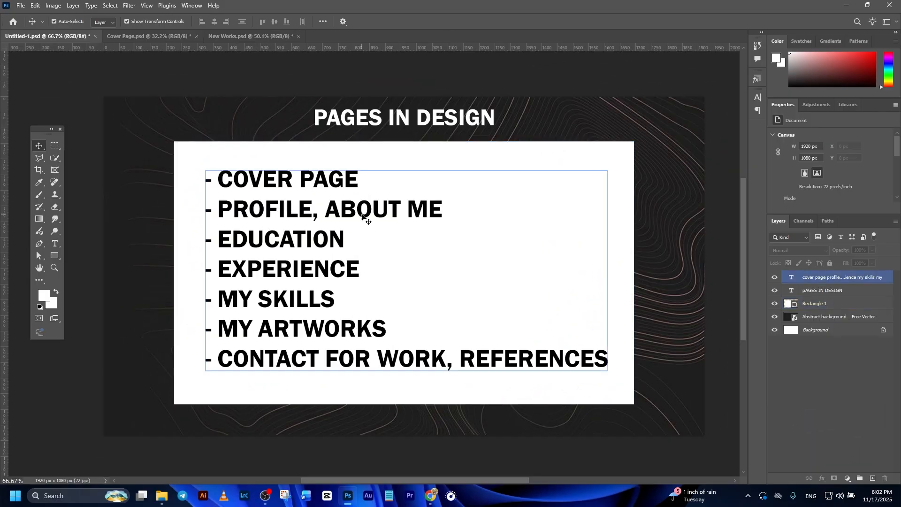
{"action": "left_click", "coordinate": [242, 36]}
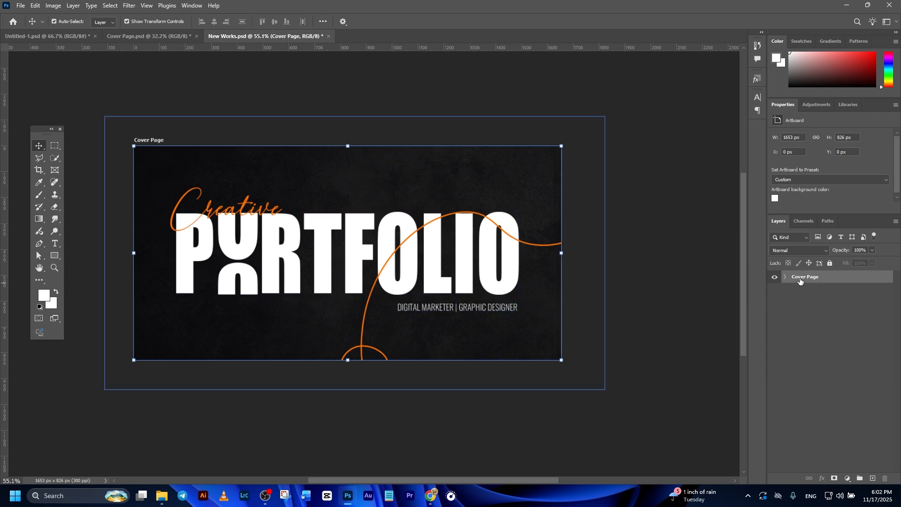
{"action": "key", "text": "shift+v"}
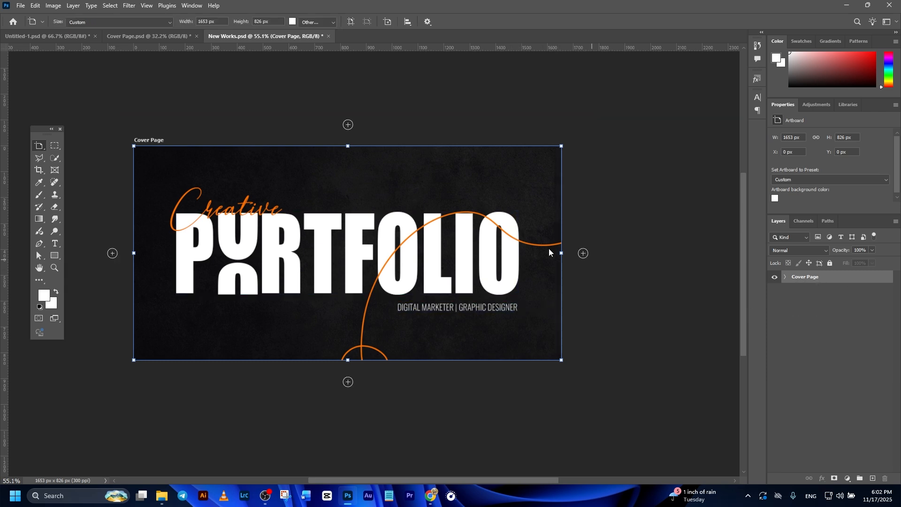
{"action": "left_click", "coordinate": [586, 256]}
{"action": "scroll", "coordinate": [567, 259], "scroll_direction": "down", "scroll_amount": 3}
{"action": "left_click_drag", "start_coordinate": [377, 255], "coordinate": [411, 257]}
{"action": "scroll", "coordinate": [411, 257], "scroll_direction": "up", "scroll_amount": 5}
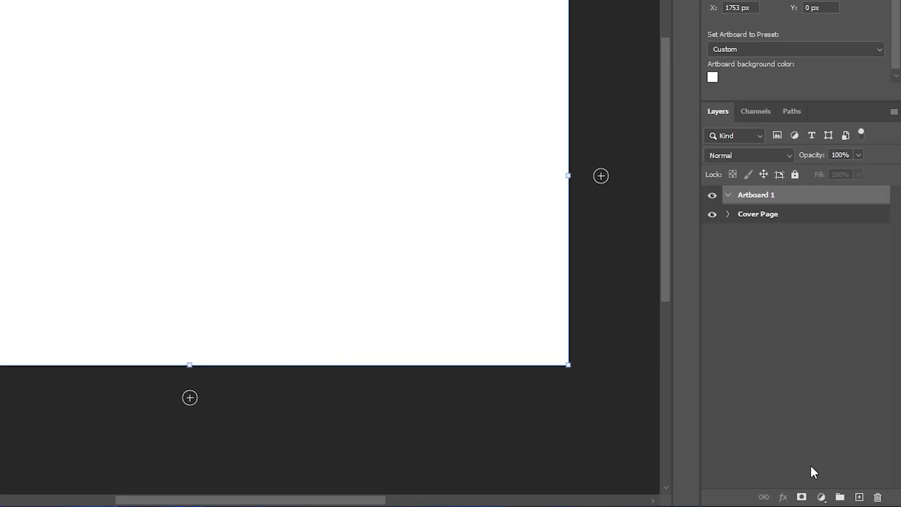
Step: Add a black solid color fill layer 000000 to the new artboard
{"action": "left_click", "coordinate": [847, 478]}
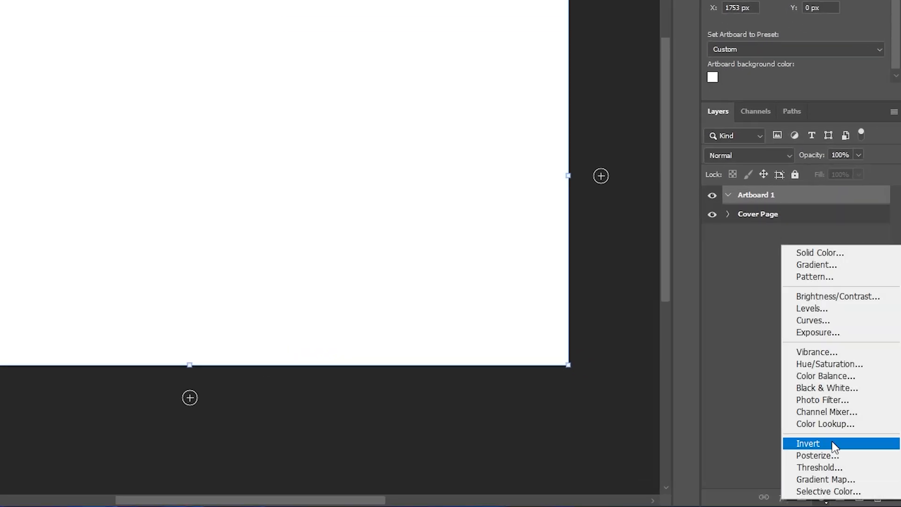
{"action": "left_click", "coordinate": [826, 255]}
{"action": "type", "text": "000000"}
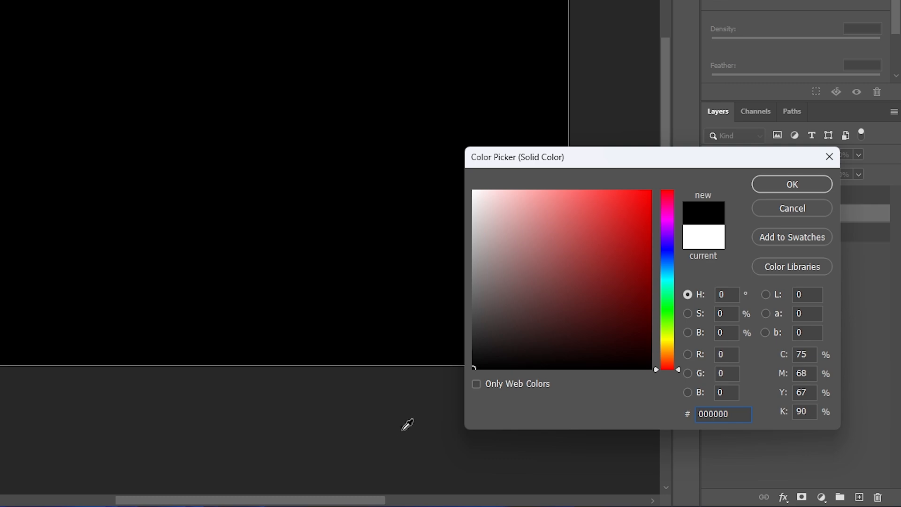
{"action": "left_click", "coordinate": [792, 188]}
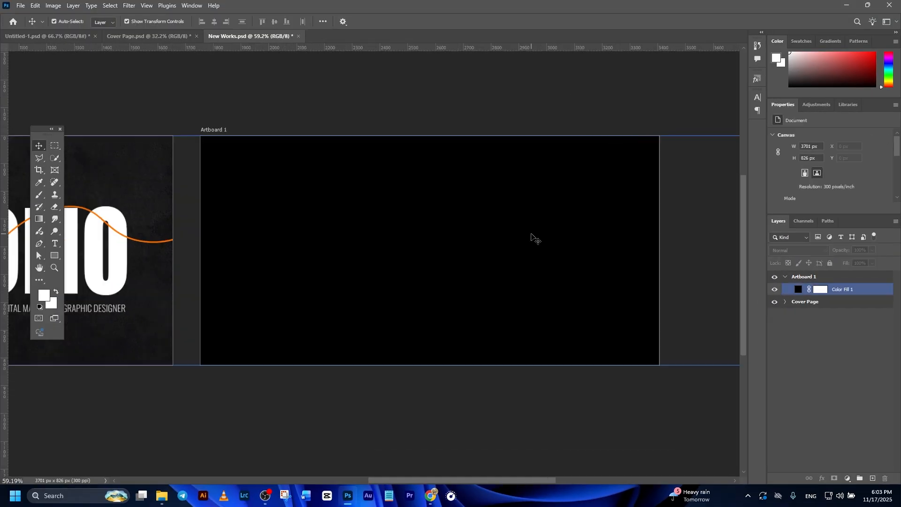
Step: Place the abstract texture image, rotate it 90° clockwise, scale it to cover Artboard 1 and set opacity to 20%
{"action": "left_click_drag", "start_coordinate": [570, 263], "coordinate": [556, 261]}
{"action": "left_click", "coordinate": [396, 435]}
{"action": "left_click_drag", "start_coordinate": [199, 134], "coordinate": [430, 332]}
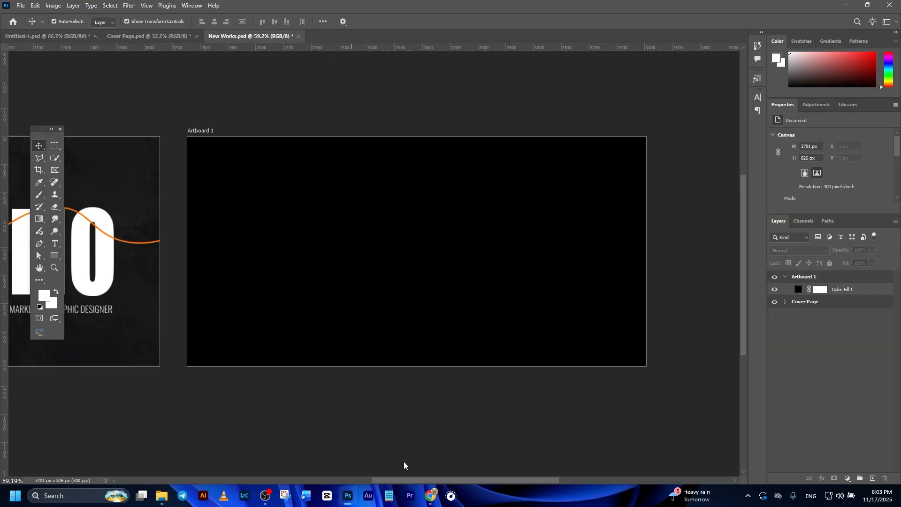
{"action": "right_click", "coordinate": [424, 328]}
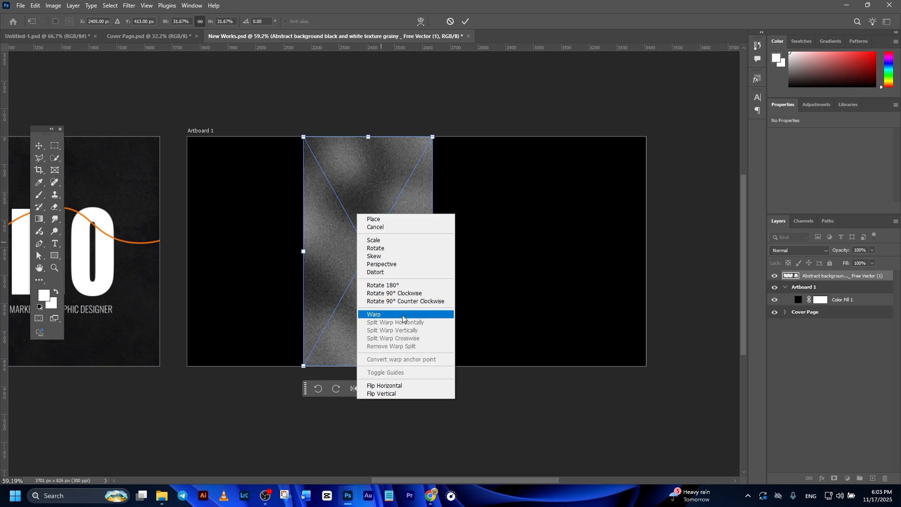
{"action": "left_click", "coordinate": [399, 295]}
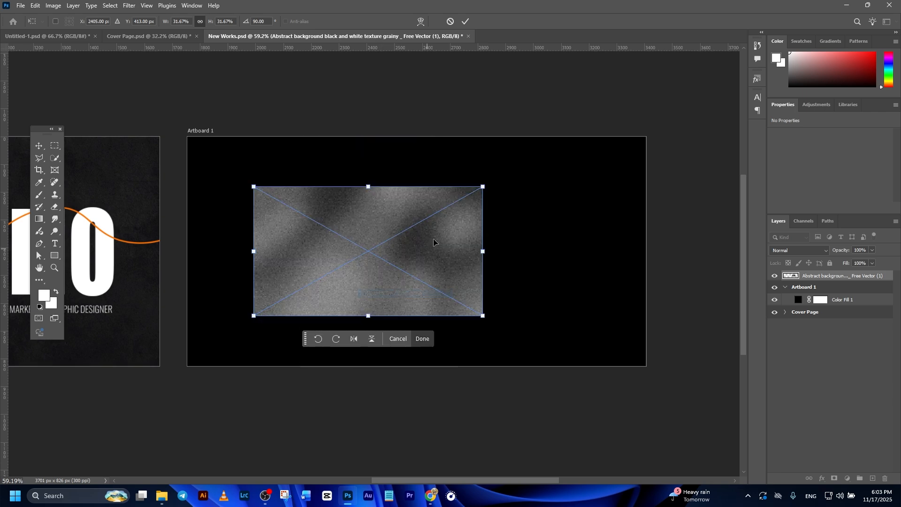
{"action": "left_click_drag", "start_coordinate": [478, 196], "coordinate": [615, 118]}
{"action": "left_click_drag", "start_coordinate": [510, 217], "coordinate": [554, 214]}
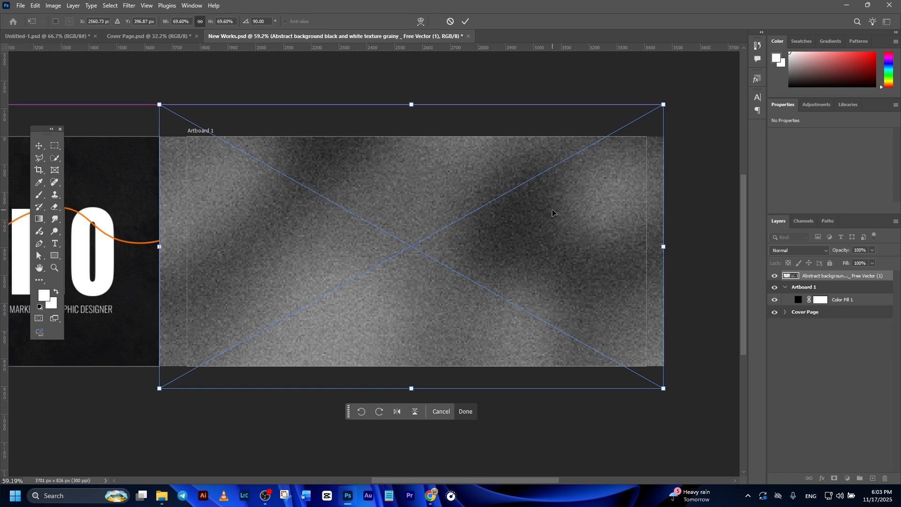
{"action": "left_click", "coordinate": [465, 21]}
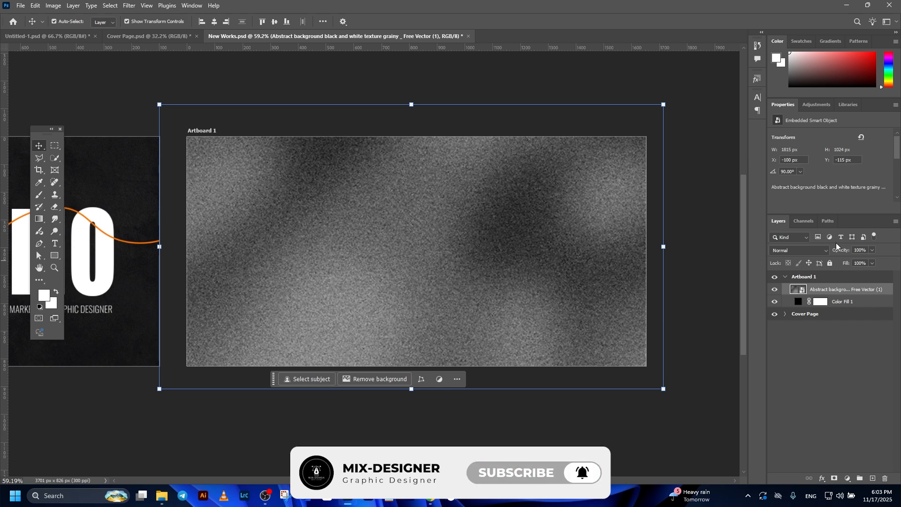
{"action": "key", "text": "2"}
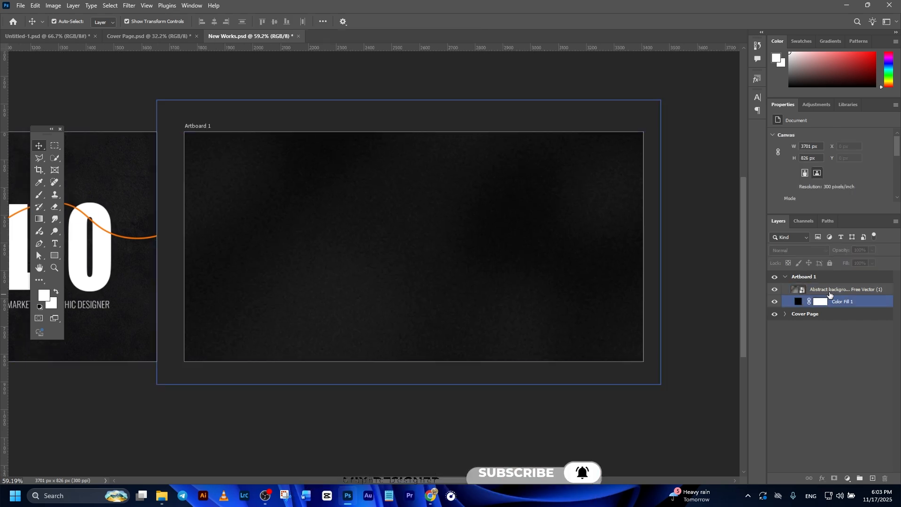
{"action": "left_click", "coordinate": [833, 291]}
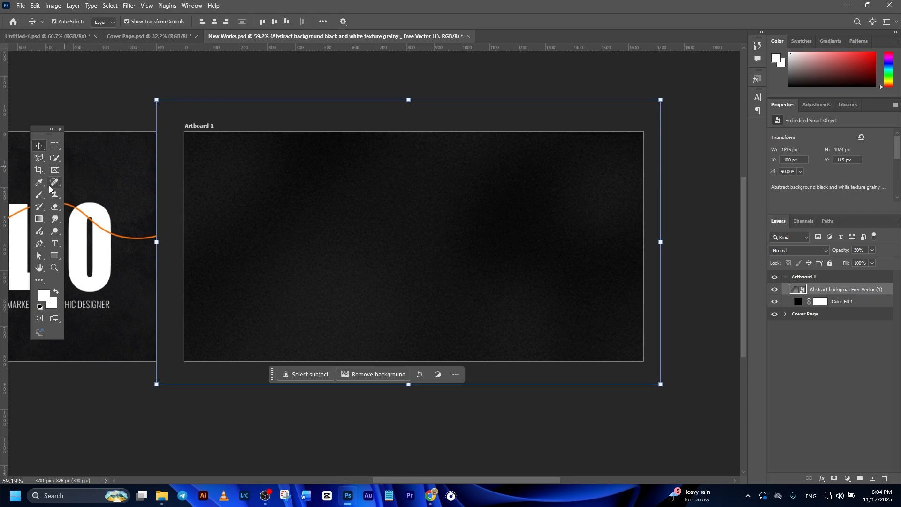
Step: Draw a tall rectangle covering the right part of Artboard 1
{"action": "right_click", "coordinate": [55, 262]}
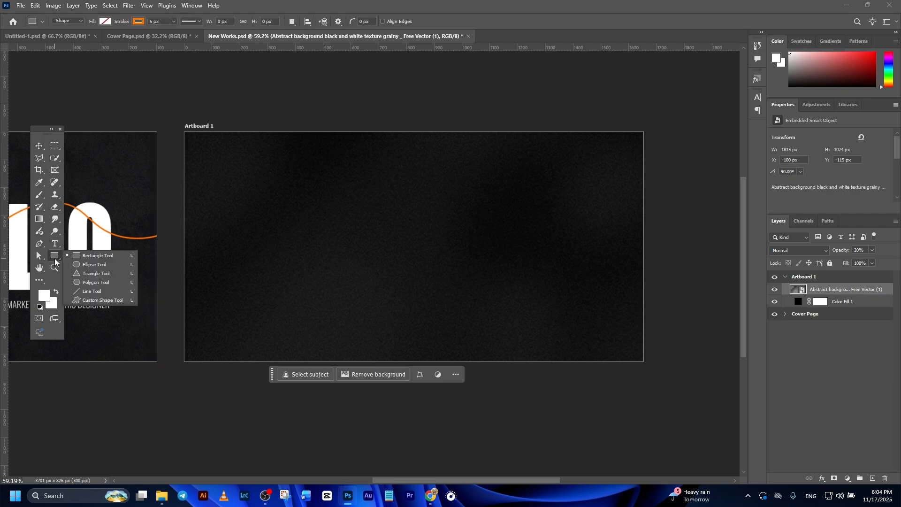
{"action": "left_click", "coordinate": [89, 257]}
{"action": "left_click_drag", "start_coordinate": [519, 133], "coordinate": [639, 361]}
{"action": "key", "text": "v"}
{"action": "left_click", "coordinate": [826, 289]}
{"action": "scroll", "coordinate": [813, 169], "scroll_direction": "down", "scroll_amount": 2}
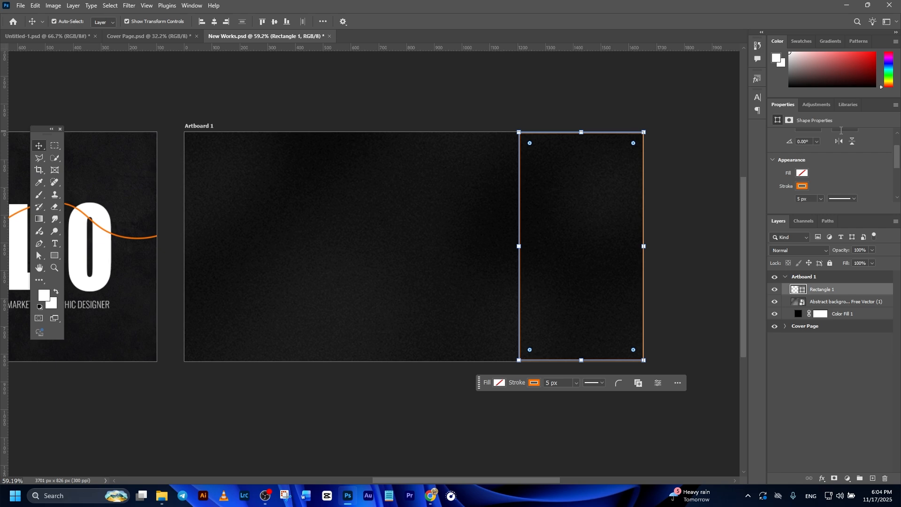
Step: Remove the rectangle's stroke and fill it with white
{"action": "left_click", "coordinate": [802, 178]}
{"action": "left_click", "coordinate": [775, 198]}
{"action": "left_click", "coordinate": [804, 166]}
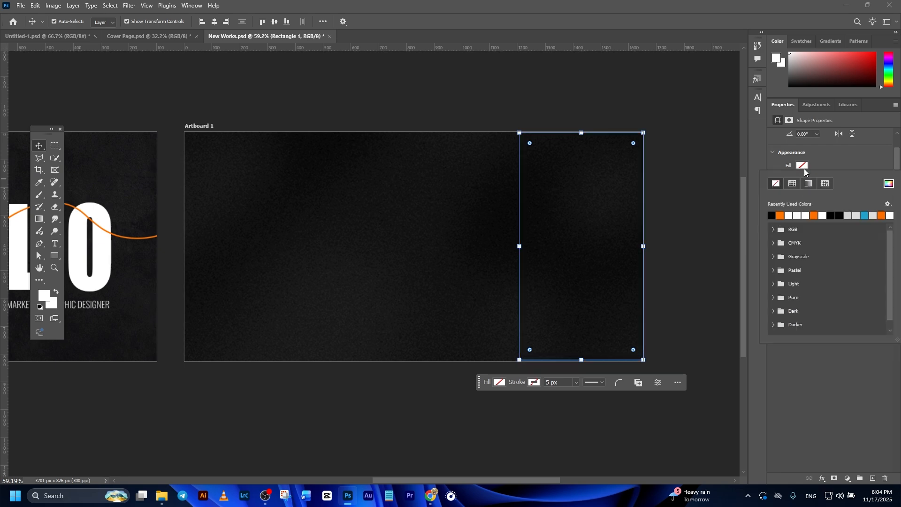
{"action": "left_click", "coordinate": [795, 215]}
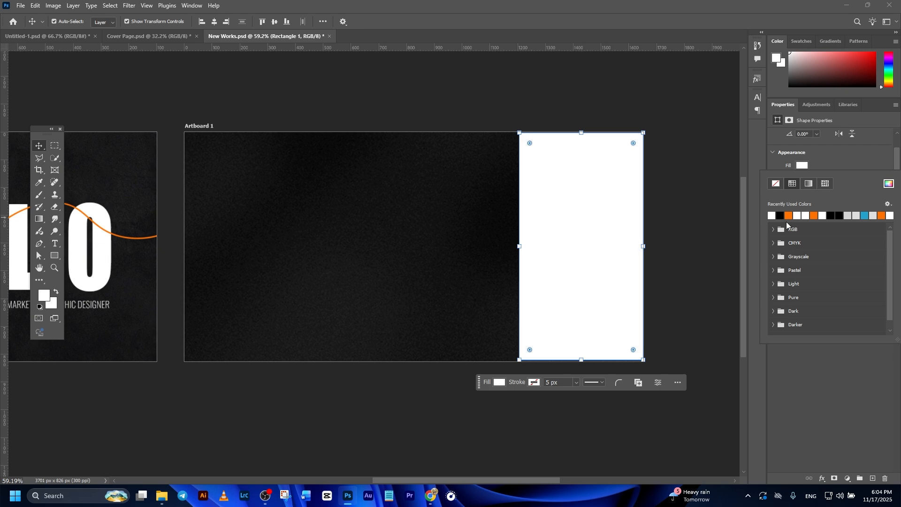
Step: Widen the rectangle to the left to about 482 px
{"action": "left_click", "coordinate": [157, 159]}
{"action": "left_click", "coordinate": [574, 276]}
{"action": "left_click_drag", "start_coordinate": [519, 249], "coordinate": [510, 250]}
{"action": "left_click", "coordinate": [654, 288]}
{"action": "left_click", "coordinate": [555, 286]}
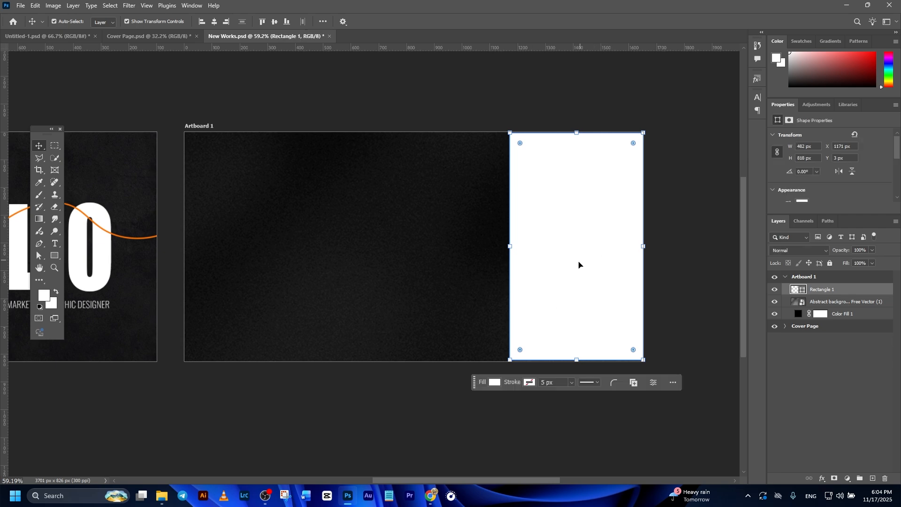
Step: Place the portrait photo and position it over the white rectangle
{"action": "left_click", "coordinate": [163, 497]}
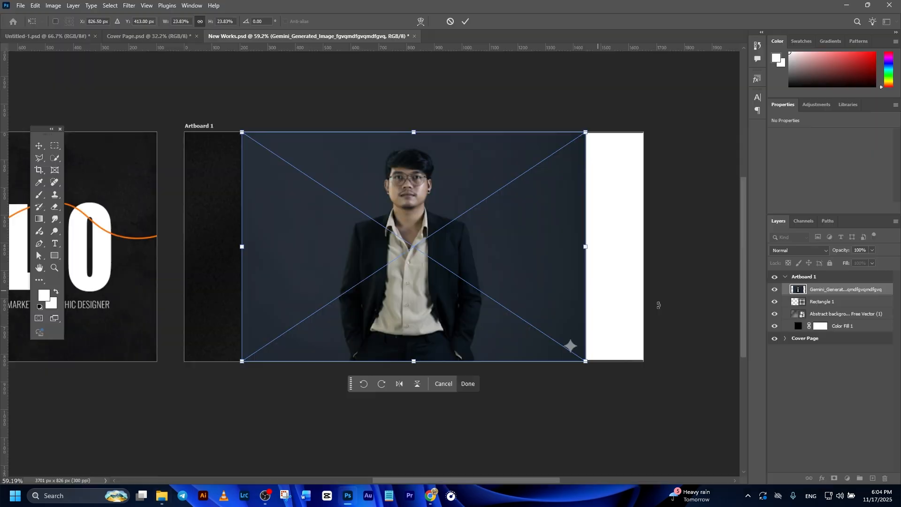
{"action": "left_click_drag", "start_coordinate": [478, 246], "coordinate": [588, 245]}
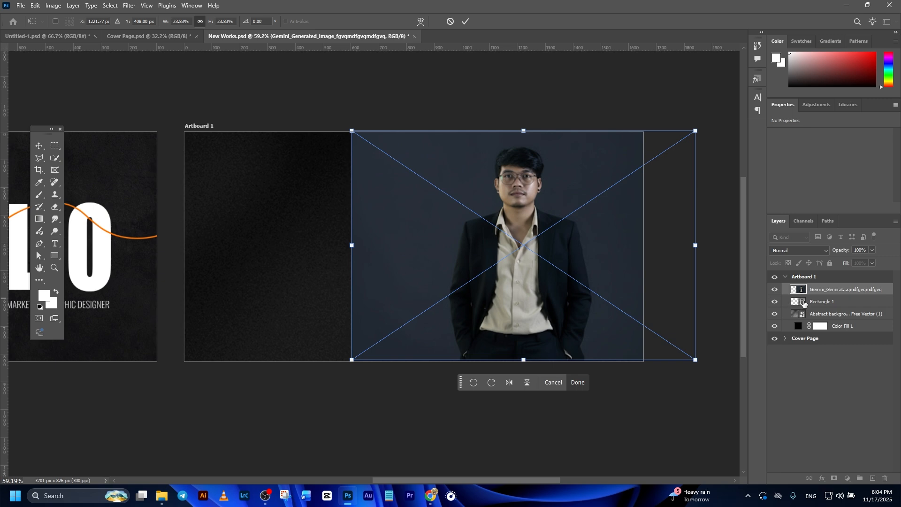
{"action": "key", "text": "Return"}
Step: Clip the portrait photo to the rectangle and reposition it within the frame
{"action": "right_click", "coordinate": [829, 289]}
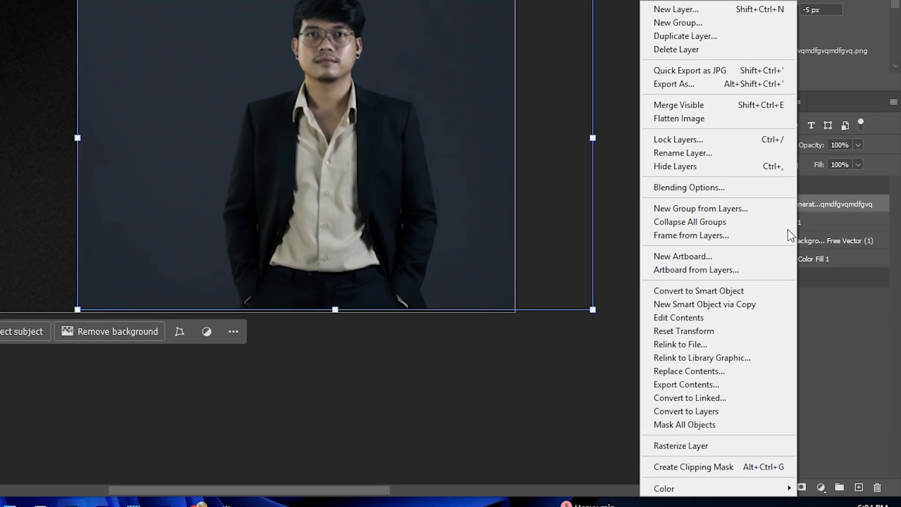
{"action": "left_click", "coordinate": [686, 465]}
{"action": "left_click_drag", "start_coordinate": [474, 99], "coordinate": [298, 129]}
{"action": "left_click_drag", "start_coordinate": [242, 183], "coordinate": [287, 175]}
{"action": "left_click", "coordinate": [750, 222]}
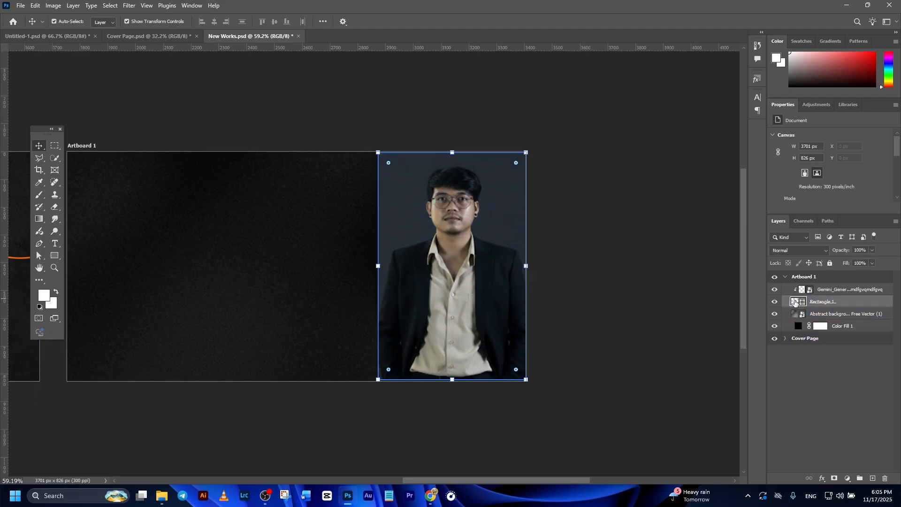
Step: Add a Black & White adjustment layer and clip it to the portrait photo
{"action": "left_click", "coordinate": [843, 291]}
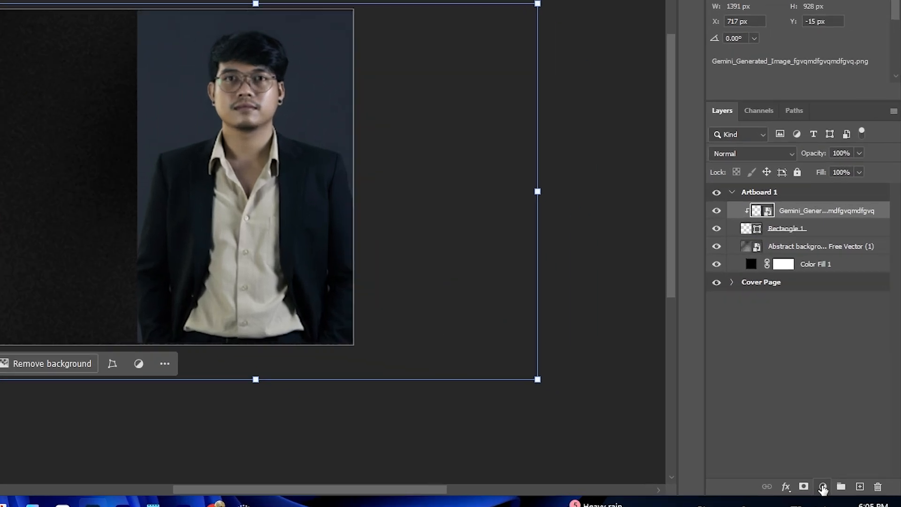
{"action": "left_click", "coordinate": [847, 478]}
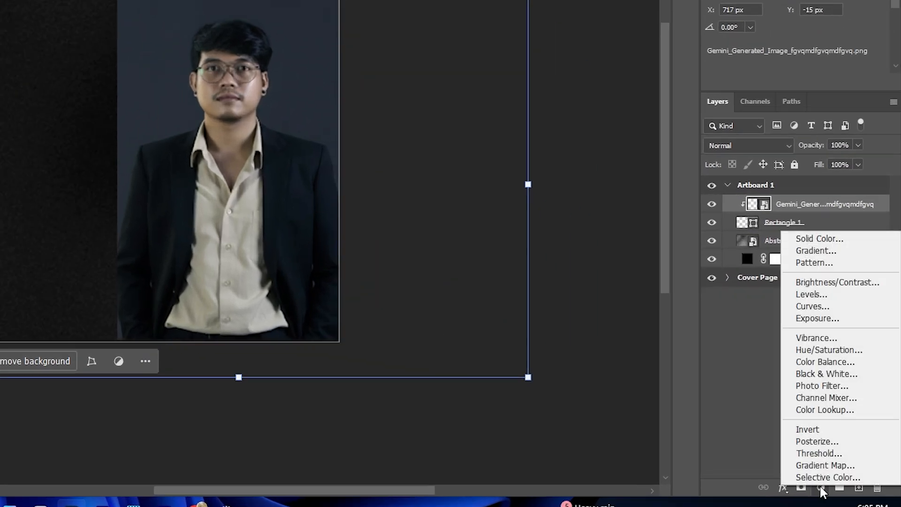
{"action": "left_click", "coordinate": [818, 369]}
{"action": "right_click", "coordinate": [827, 204]}
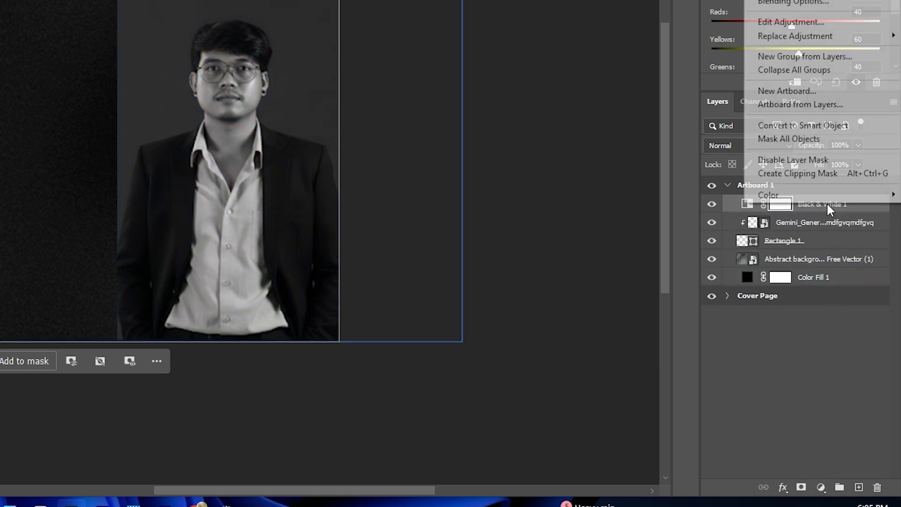
{"action": "left_click", "coordinate": [826, 173]}
{"action": "left_click", "coordinate": [380, 145]}
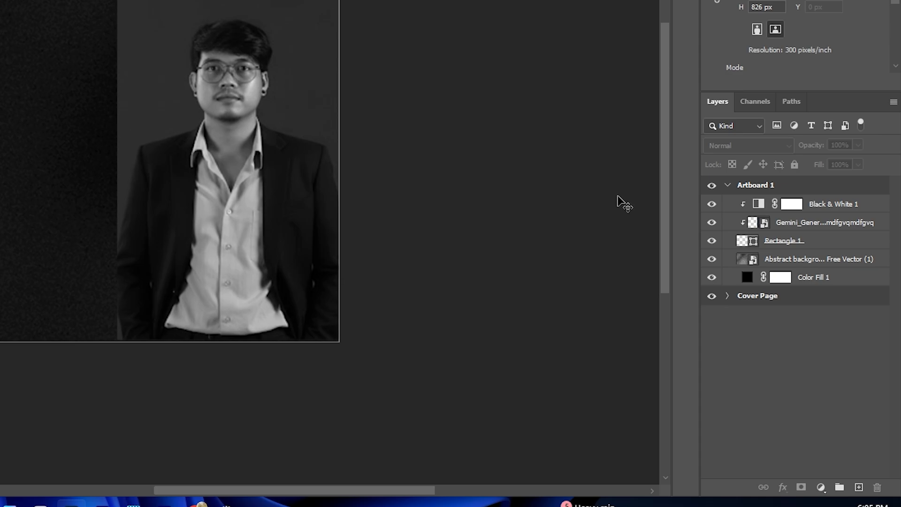
Step: Add the about-me text block beside the portrait: "Hello I am" script, CHHEA KHIM name, GRAPHIC DESIGNER, ABOUT ME heading and biography paragraph
{"action": "left_click", "coordinate": [855, 289]}
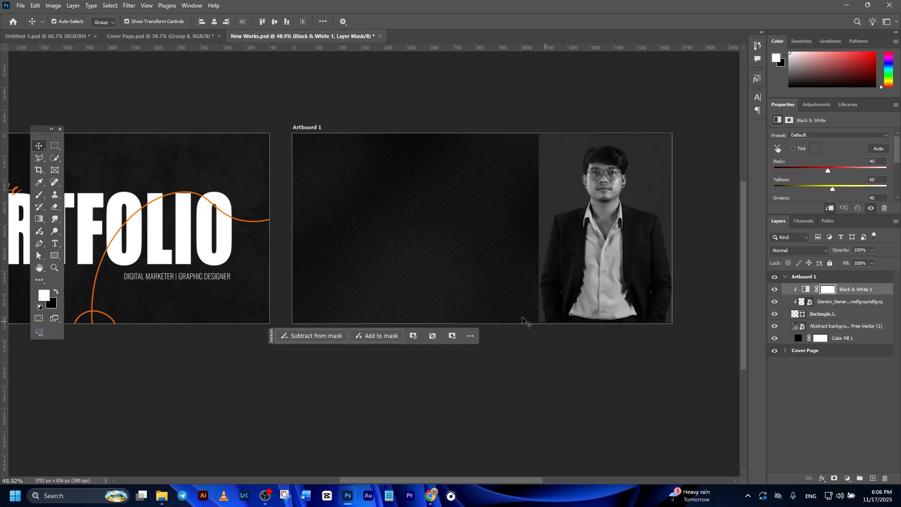
{"action": "left_click", "coordinate": [453, 373]}
{"action": "left_click", "coordinate": [453, 212]}
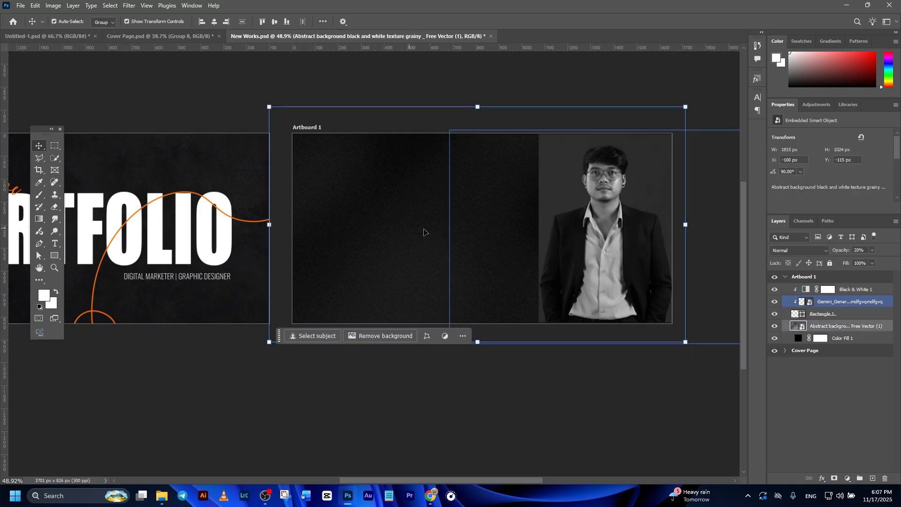
{"action": "left_click", "coordinate": [55, 243]}
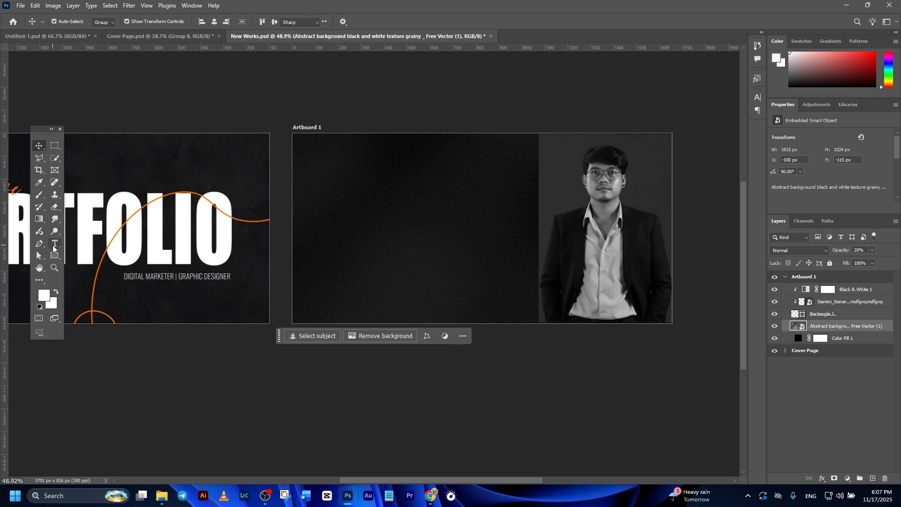
{"action": "left_click", "coordinate": [344, 204]}
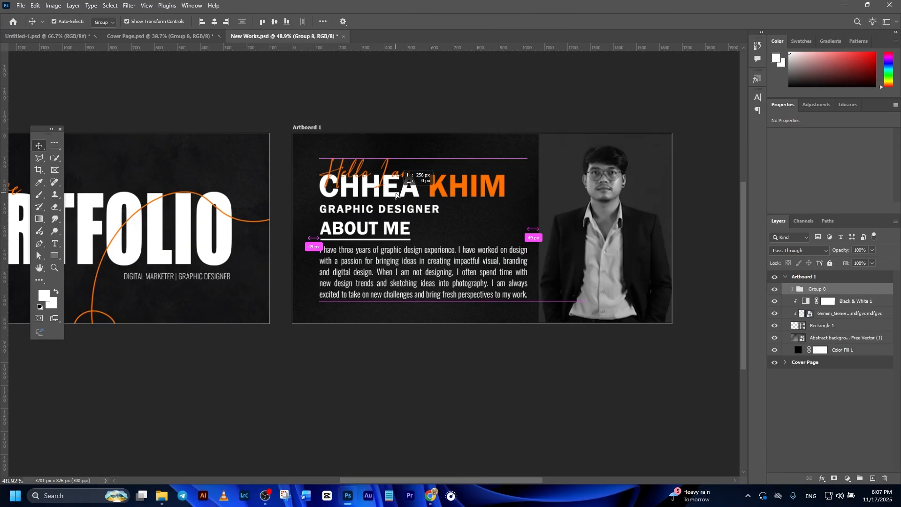
{"action": "left_click_drag", "start_coordinate": [419, 179], "coordinate": [413, 178]}
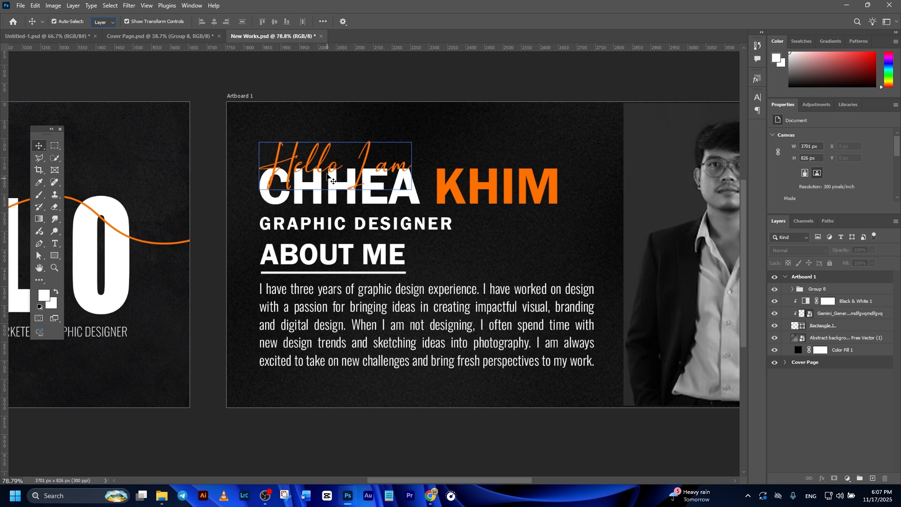
{"action": "left_click", "coordinate": [329, 181]}
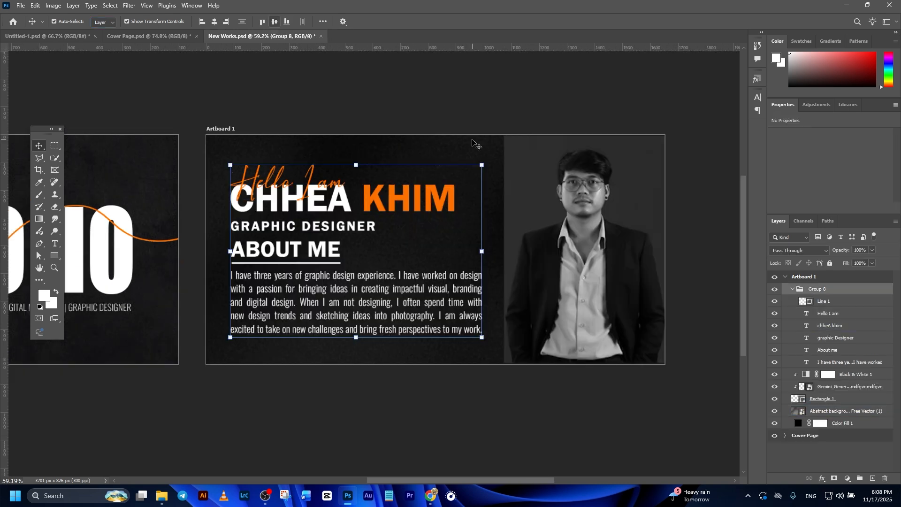
{"action": "left_click", "coordinate": [487, 254]}
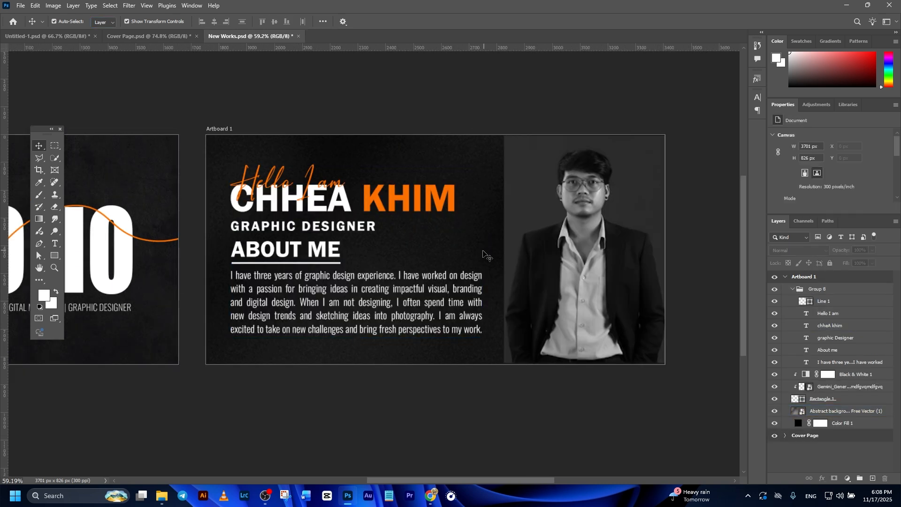
Step: Add a dashed orange arrow from the name toward the portrait and nudge the portrait photo within its frame
{"action": "left_click", "coordinate": [462, 195]}
{"action": "left_click", "coordinate": [508, 257]}
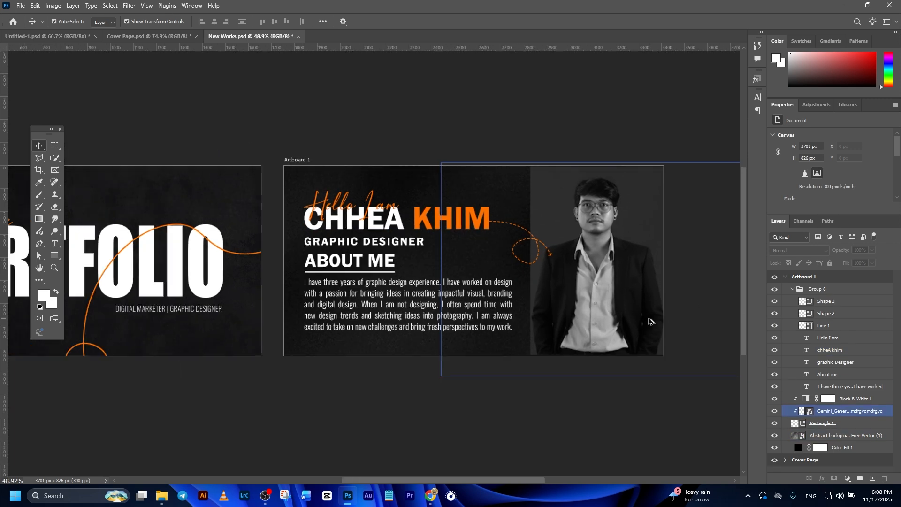
{"action": "scroll", "coordinate": [652, 324], "scroll_direction": "down", "scroll_amount": 4}
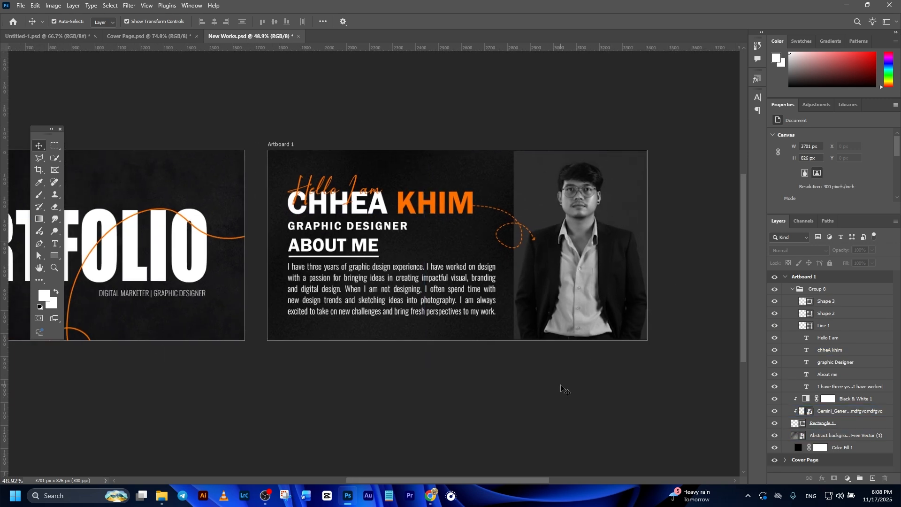
{"action": "left_click_drag", "start_coordinate": [440, 380], "coordinate": [526, 359]}
{"action": "left_click_drag", "start_coordinate": [605, 306], "coordinate": [550, 314]}
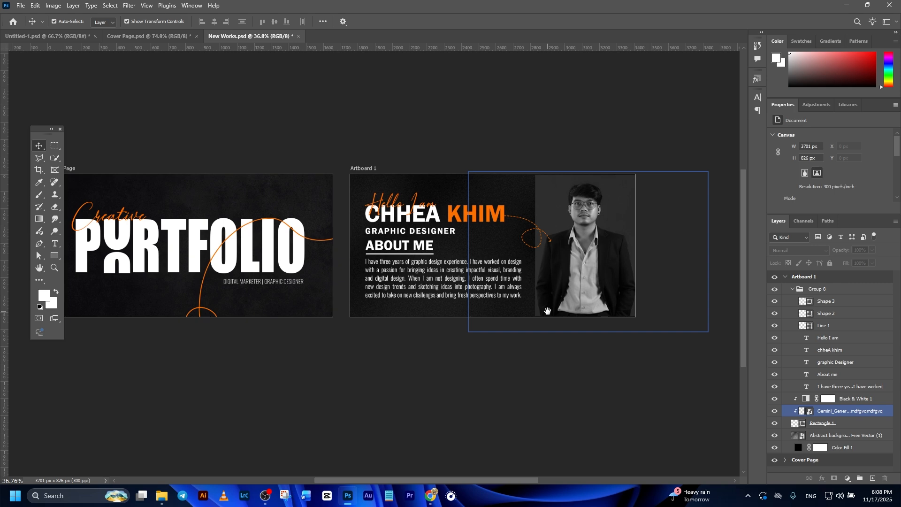
Step: Collapse the second artboard and rename it Profile
{"action": "left_click", "coordinate": [785, 277]}
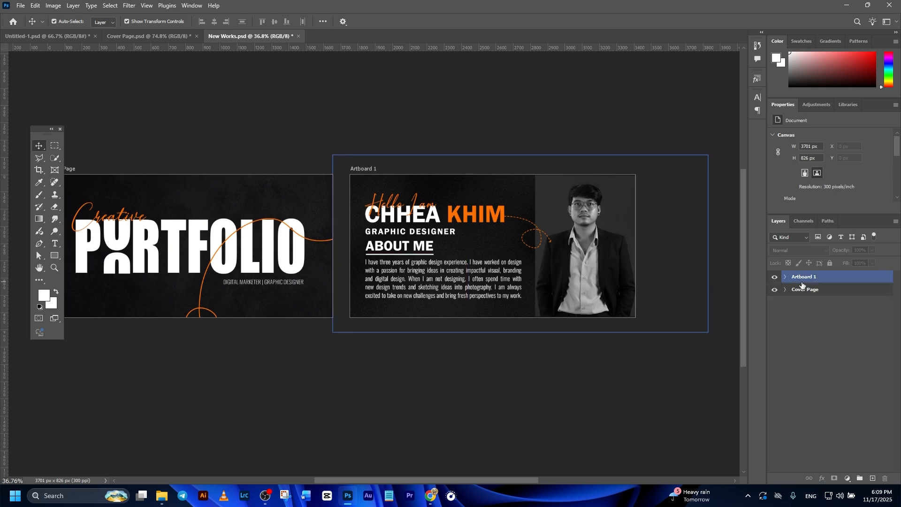
{"action": "double_click", "coordinate": [803, 277]}
{"action": "type", "text": "Profile"}
{"action": "key", "text": "Return"}
{"action": "key", "text": "v"}
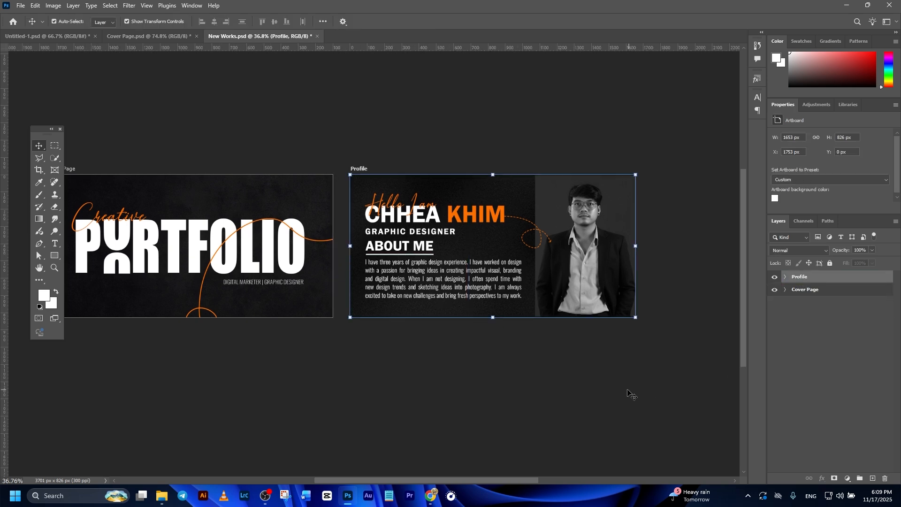
Step: Add a new artboard below the cover page and name it Education
{"action": "scroll", "coordinate": [454, 376], "scroll_direction": "down", "scroll_amount": 1}
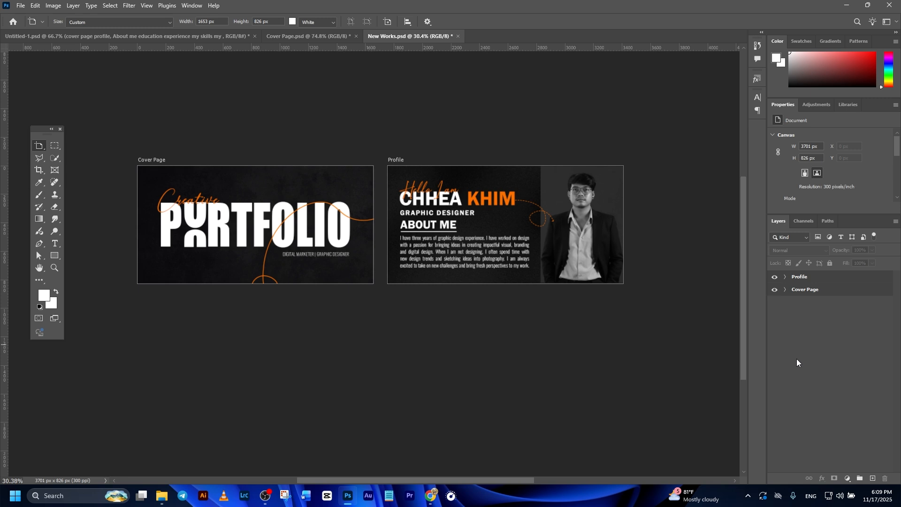
{"action": "left_click", "coordinate": [811, 290]}
{"action": "left_click", "coordinate": [255, 306]}
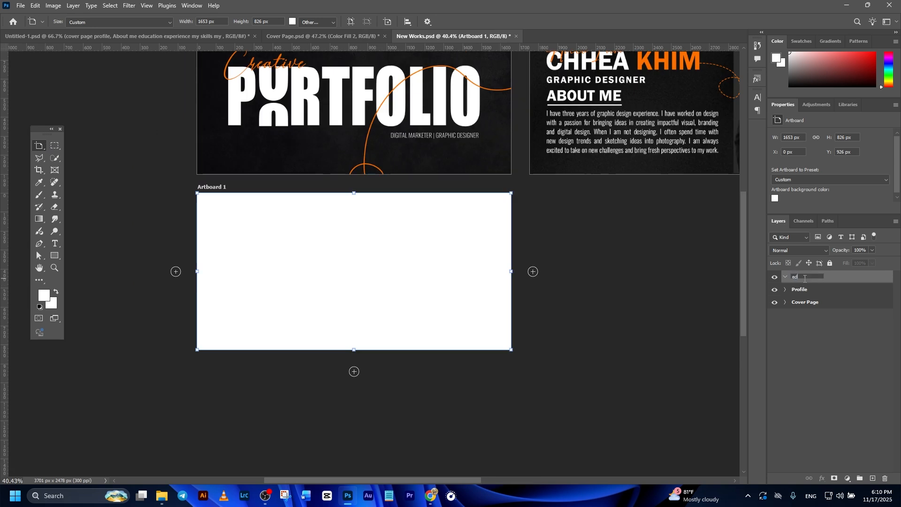
{"action": "type", "text": "ucation"}
{"action": "key", "text": "Return"}
Step: Add a light grey solid colour fill layer to the Education artboard using a pasted hex colour
{"action": "left_click", "coordinate": [831, 280]}
{"action": "left_click", "coordinate": [847, 478]}
{"action": "left_click", "coordinate": [847, 308]}
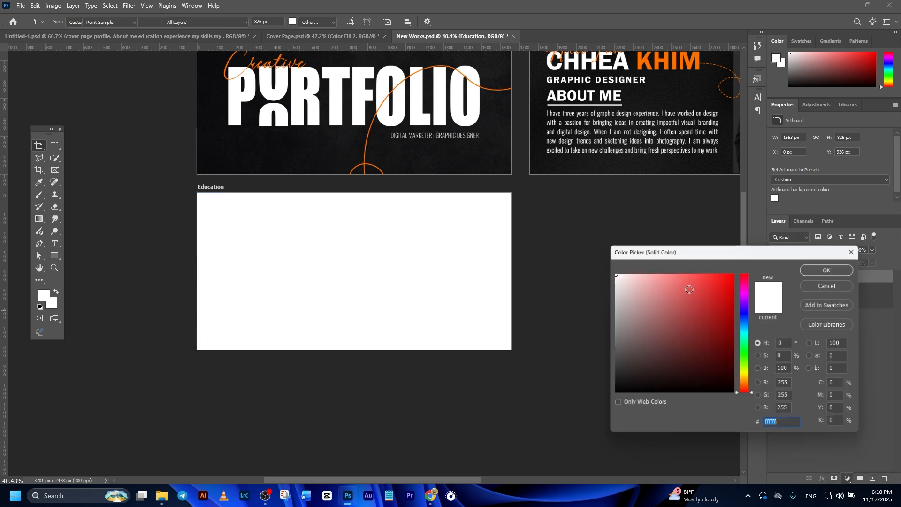
{"action": "type", "text": "dedede"}
{"action": "left_click", "coordinate": [822, 272]}
{"action": "left_click_drag", "start_coordinate": [625, 246], "coordinate": [600, 272]}
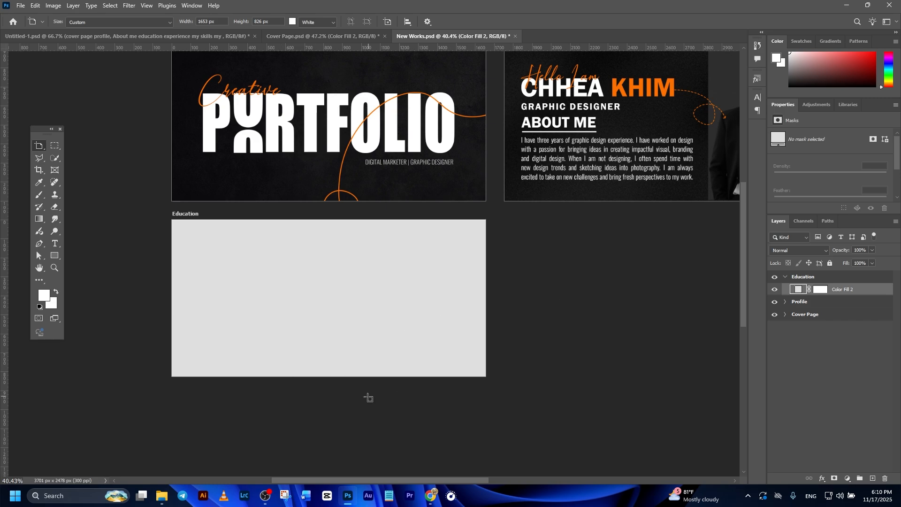
Step: Drag the abstract black and white grainy texture image from the BG folder into the Education artboard
{"action": "left_click", "coordinate": [162, 496]}
{"action": "left_click", "coordinate": [47, 341]}
{"action": "left_click", "coordinate": [38, 352]}
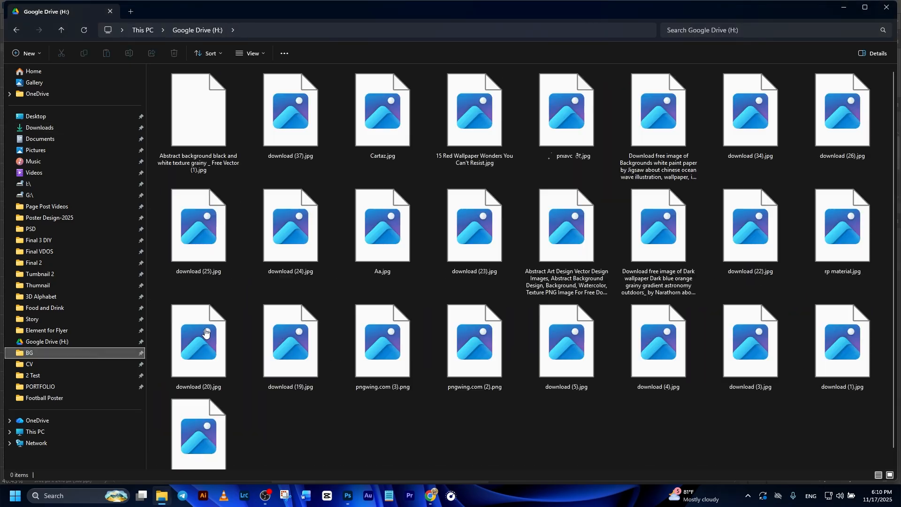
{"action": "left_click", "coordinate": [191, 122]}
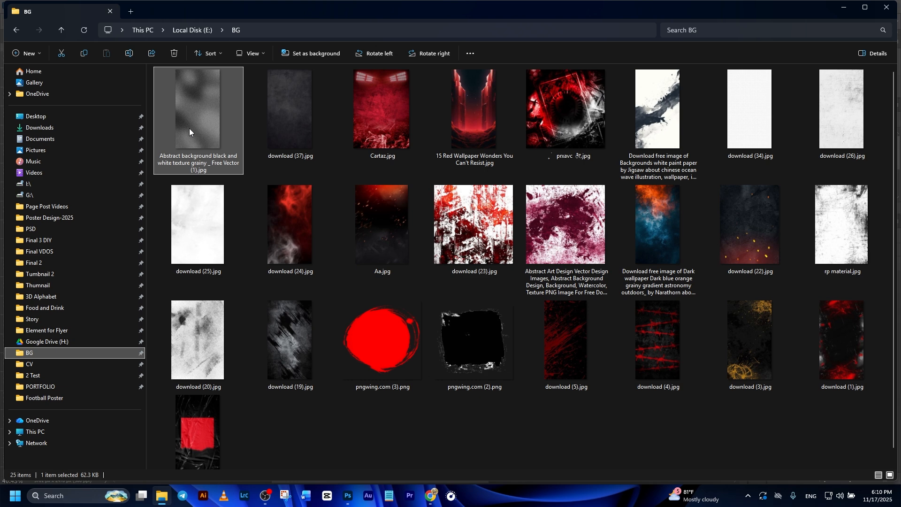
{"action": "left_click_drag", "start_coordinate": [194, 101], "coordinate": [368, 298]}
Step: Rotate the placed texture 90° clockwise and scale it to cover the whole Education artboard
{"action": "right_click", "coordinate": [338, 287]}
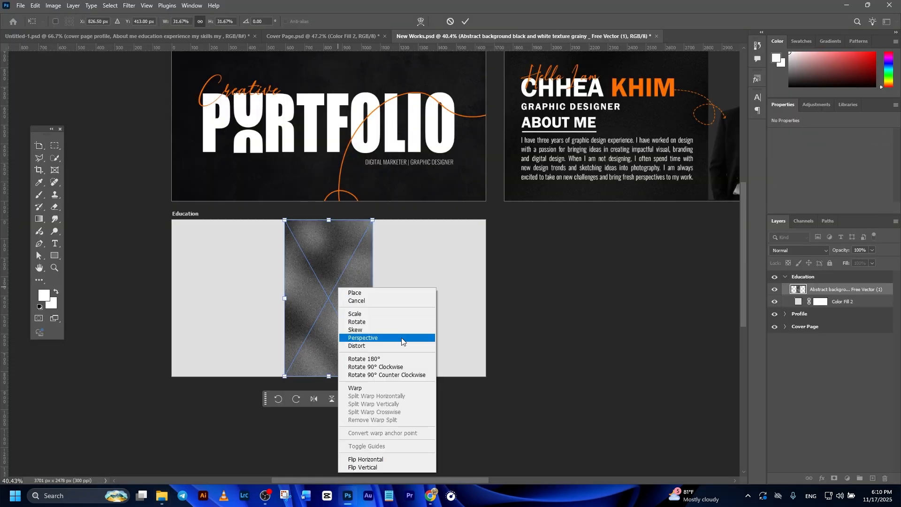
{"action": "left_click", "coordinate": [374, 367]}
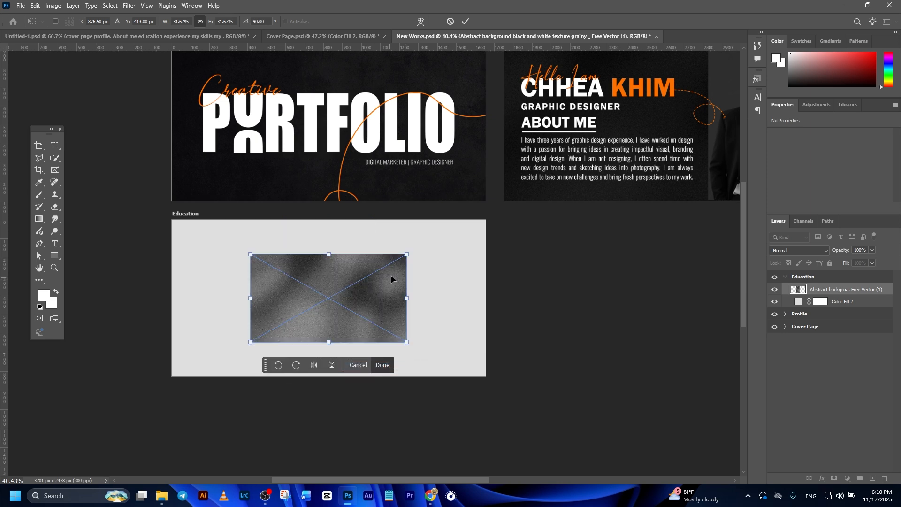
{"action": "left_click_drag", "start_coordinate": [406, 303], "coordinate": [505, 294]}
{"action": "left_click", "coordinate": [465, 21]}
{"action": "key", "text": "ctrl+minus"}
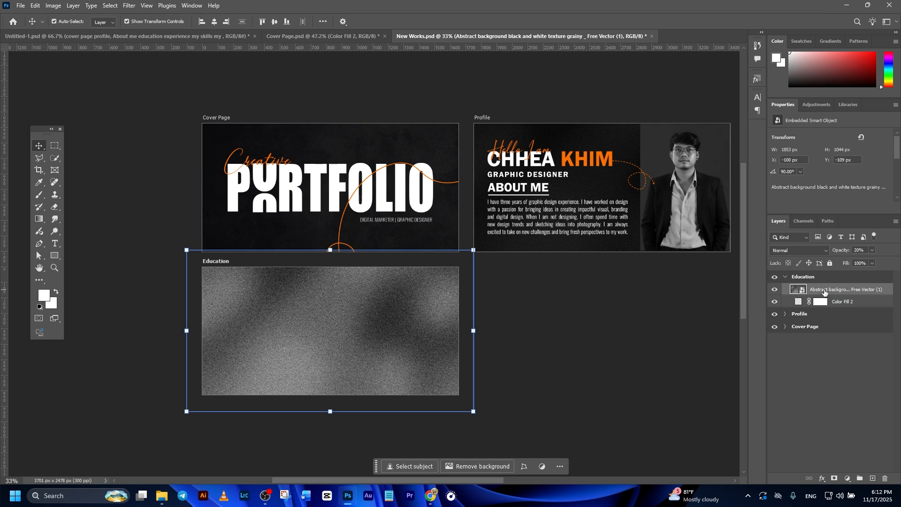
Step: Position the texture layer so it covers the Education artboard
{"action": "left_click", "coordinate": [585, 290]}
{"action": "scroll", "coordinate": [450, 334], "scroll_direction": "up", "scroll_amount": 2}
{"action": "left_click_drag", "start_coordinate": [449, 351], "coordinate": [449, 346]}
{"action": "left_click_drag", "start_coordinate": [501, 301], "coordinate": [516, 316]}
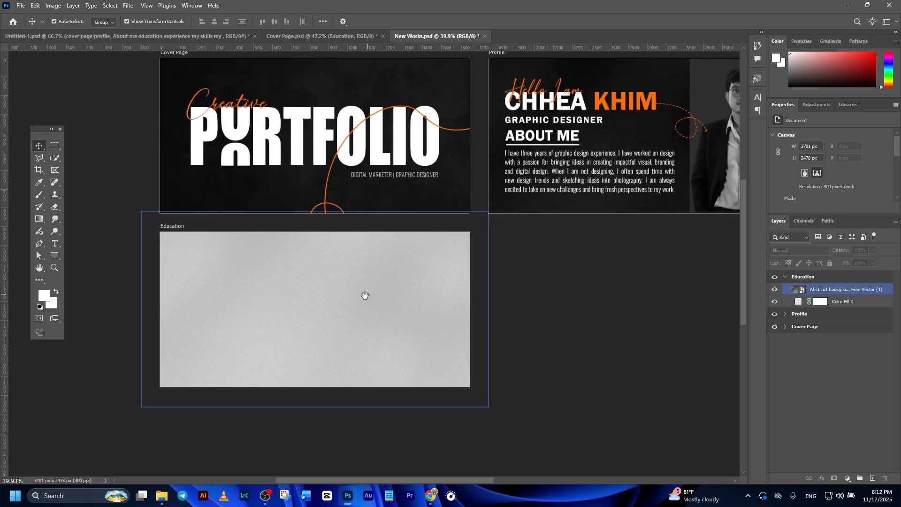
{"action": "left_click_drag", "start_coordinate": [364, 296], "coordinate": [356, 302]}
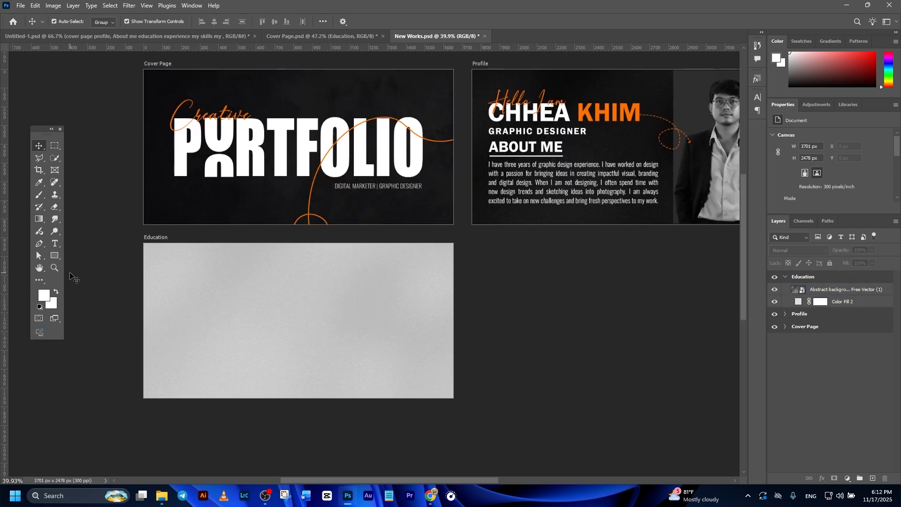
Step: Draw a horizontal orange line about 1680 px long across the upper part of the Education artboard
{"action": "left_click", "coordinate": [57, 254]}
{"action": "left_click", "coordinate": [86, 291]}
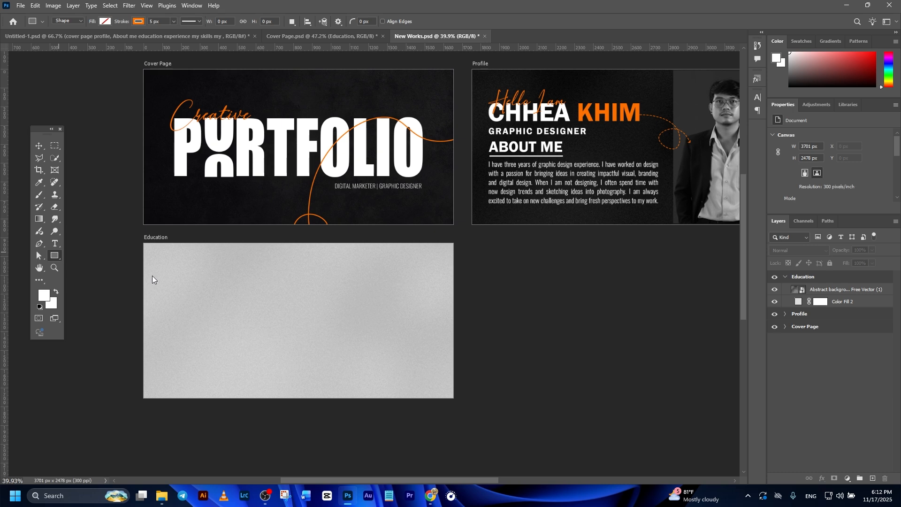
{"action": "left_click_drag", "start_coordinate": [140, 269], "coordinate": [458, 271]}
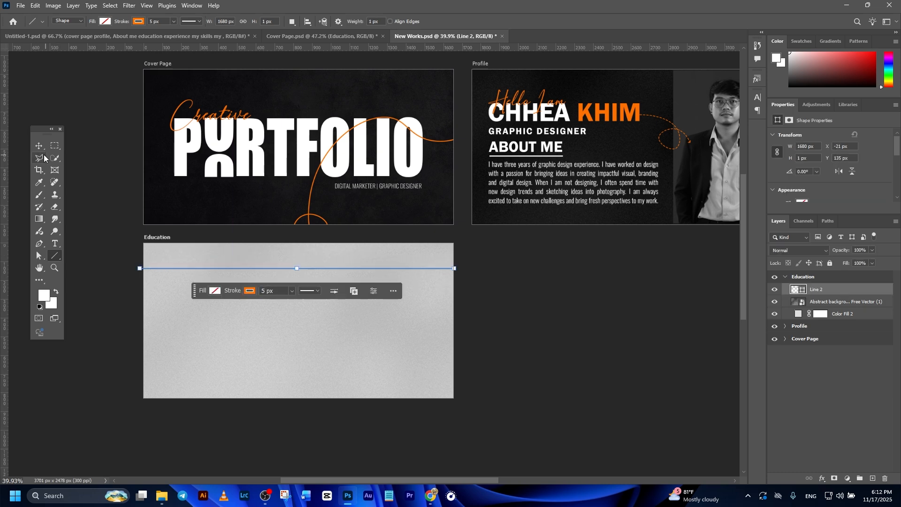
Step: Set the line's stroke style to a solid line
{"action": "left_click", "coordinate": [41, 147]}
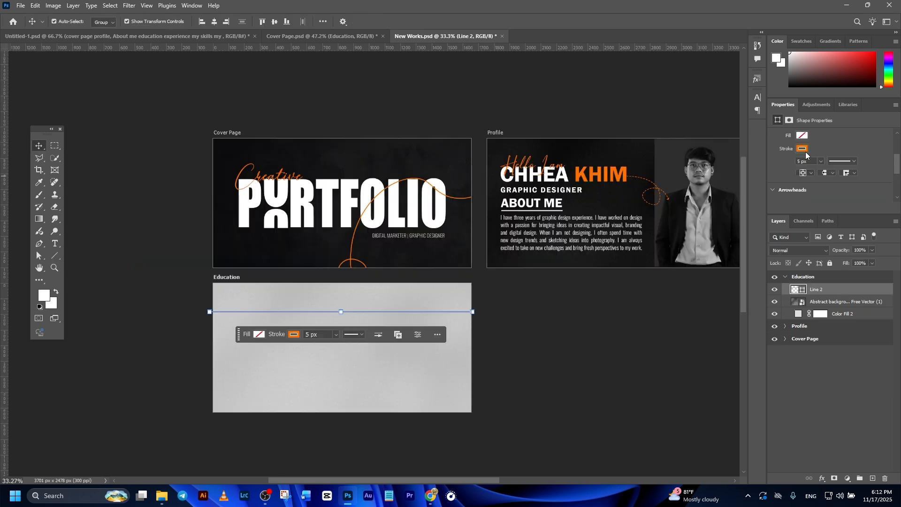
{"action": "left_click", "coordinate": [802, 150]}
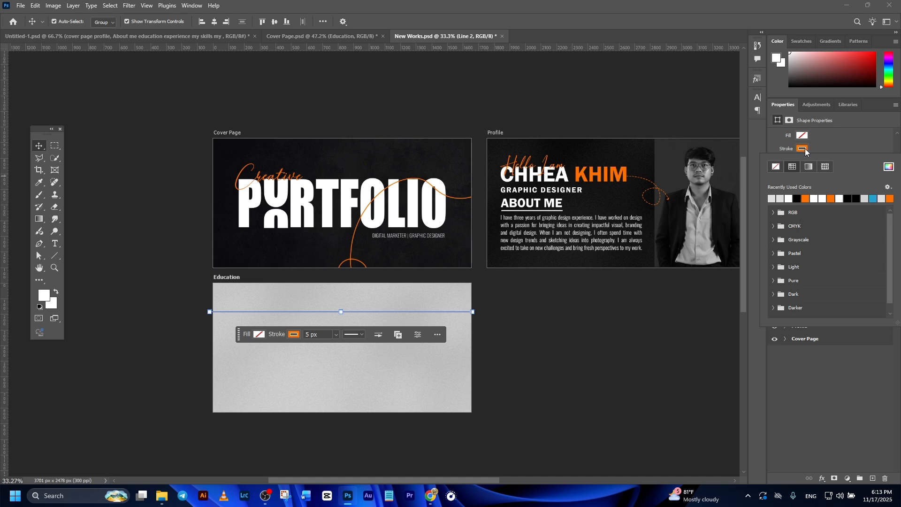
{"action": "left_click", "coordinate": [804, 149]}
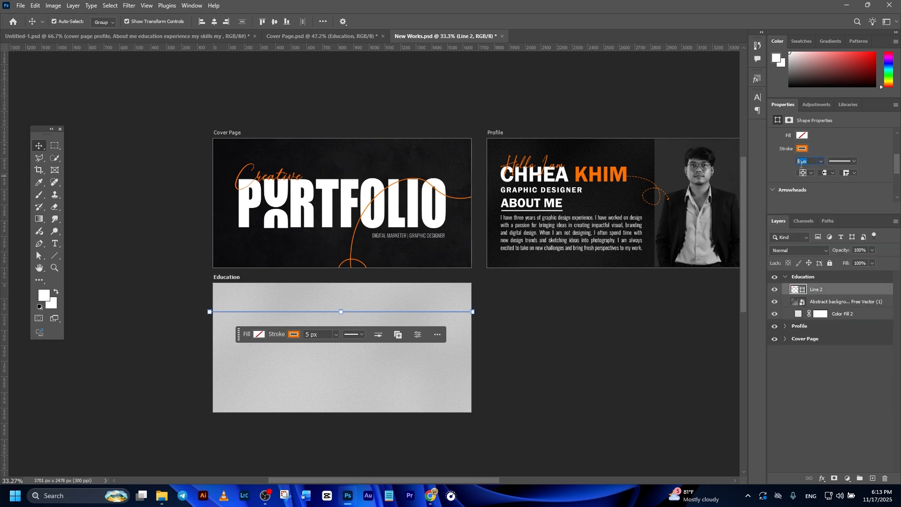
{"action": "left_click", "coordinate": [855, 161]}
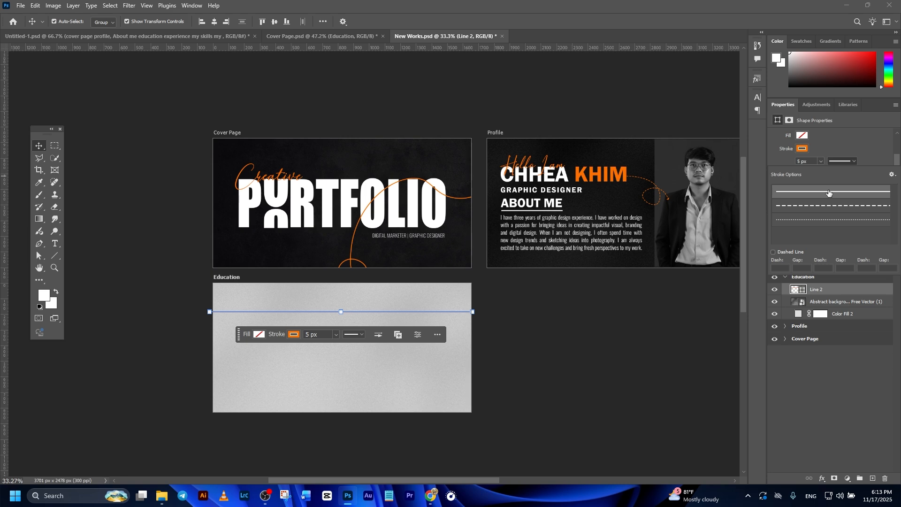
{"action": "left_click", "coordinate": [828, 149]}
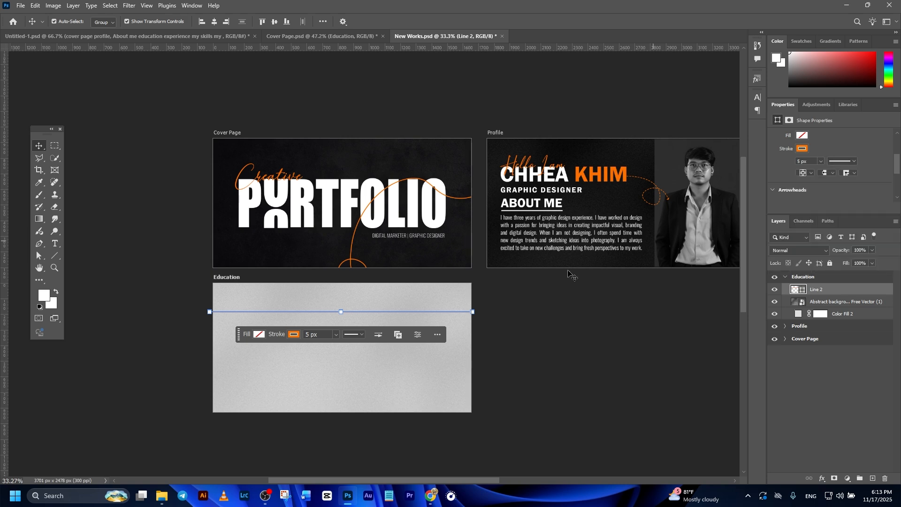
{"action": "left_click", "coordinate": [497, 324]}
Step: Reposition the grainy texture within the Education artboard
{"action": "left_click_drag", "start_coordinate": [381, 352], "coordinate": [407, 358]}
{"action": "scroll", "coordinate": [383, 349], "scroll_direction": "up", "scroll_amount": 3}
{"action": "left_click_drag", "start_coordinate": [281, 372], "coordinate": [375, 355]}
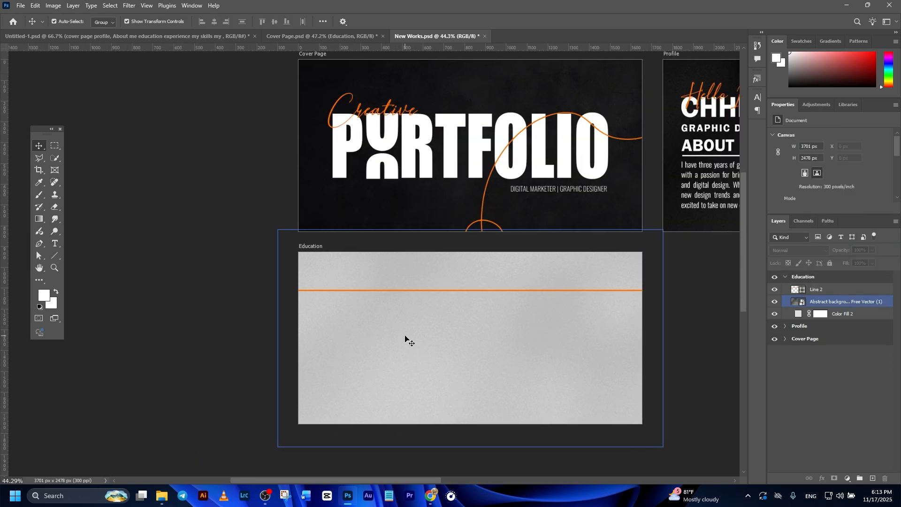
{"action": "scroll", "coordinate": [405, 336], "scroll_direction": "up", "scroll_amount": 1}
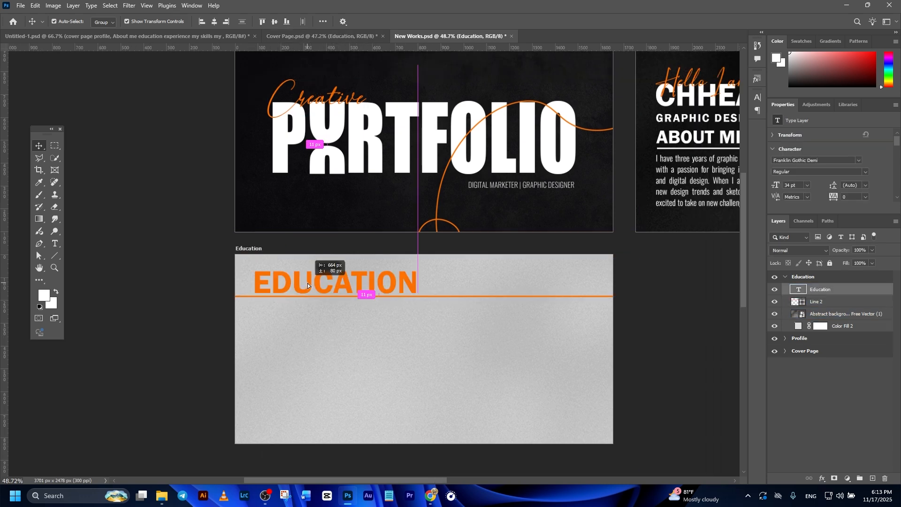
Step: Place the EDUCATION heading just above the orange divider line on the Education artboard
{"action": "left_click_drag", "start_coordinate": [308, 283], "coordinate": [304, 277]}
{"action": "left_click", "coordinate": [179, 249]}
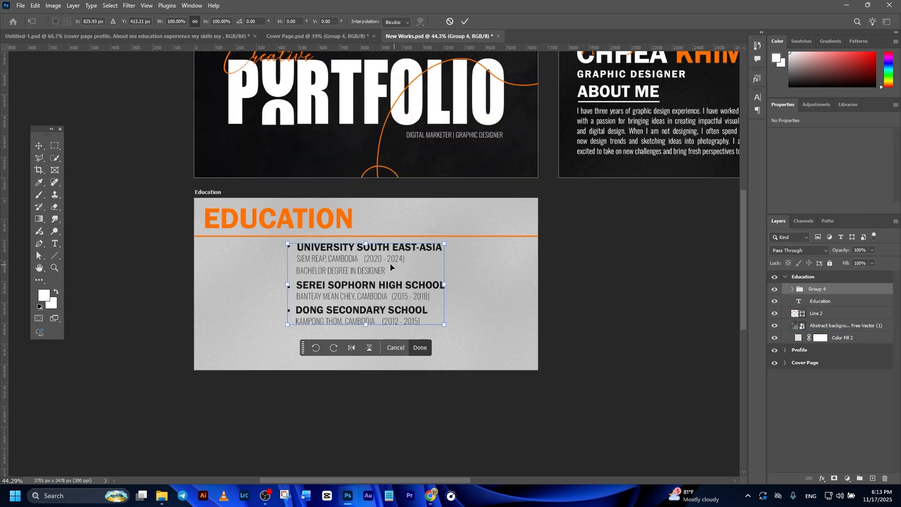
{"action": "left_click_drag", "start_coordinate": [365, 271], "coordinate": [300, 272]}
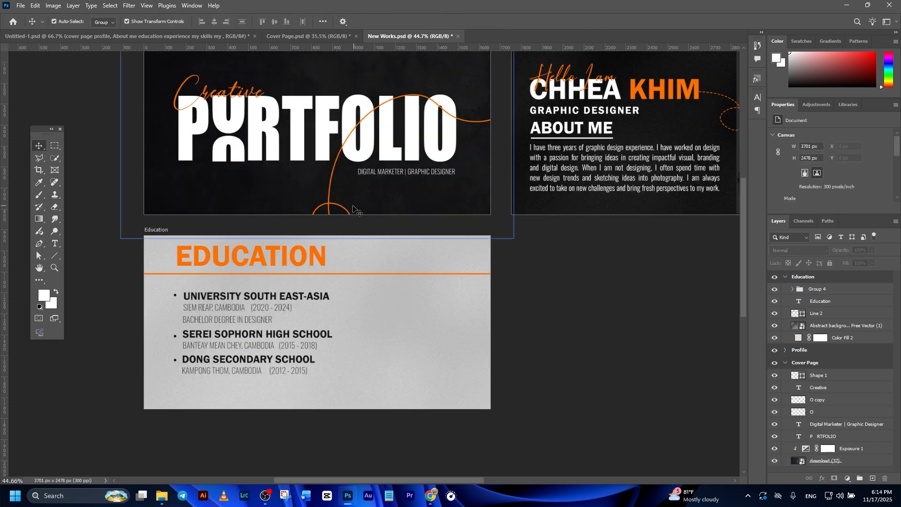
Step: Copy the curved orange line from the cover page and paste it into the Education artboard
{"action": "left_click", "coordinate": [328, 205]}
{"action": "left_click", "coordinate": [329, 207]}
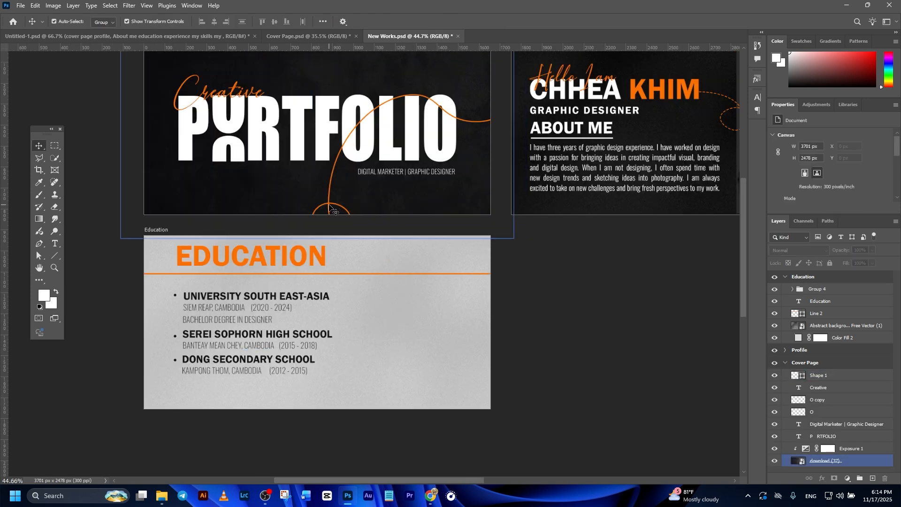
{"action": "left_click", "coordinate": [330, 207]}
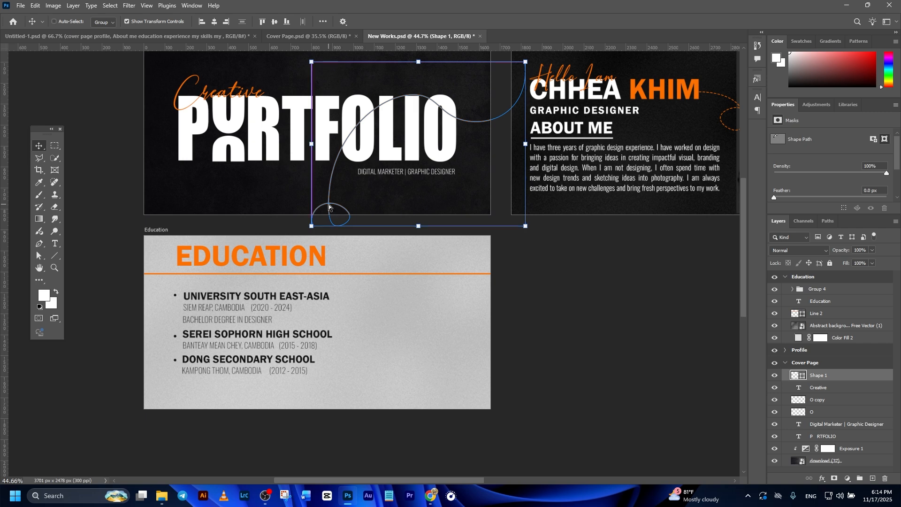
{"action": "left_click", "coordinate": [408, 354], "text": "ctrl"}
{"action": "scroll", "coordinate": [408, 348], "scroll_direction": "up", "scroll_amount": 1}
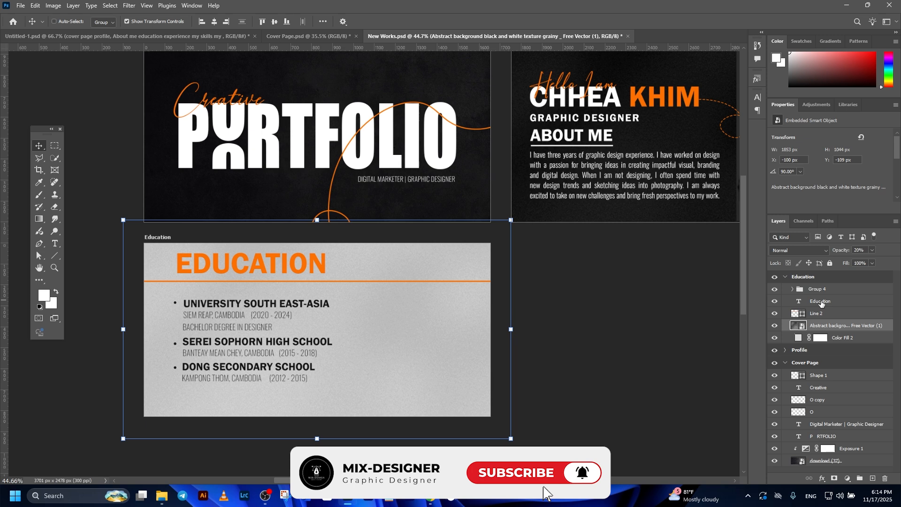
{"action": "key", "text": "ctrl+v"}
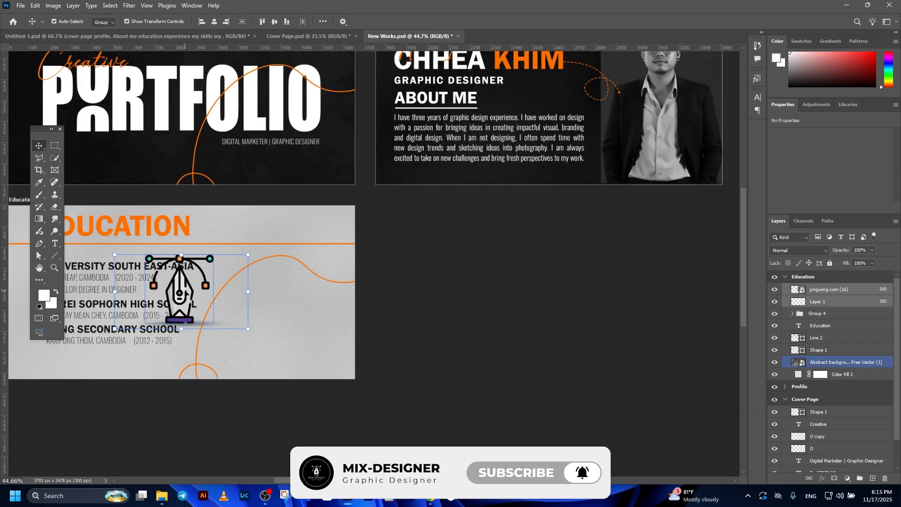
{"action": "left_click_drag", "start_coordinate": [190, 289], "coordinate": [286, 315]}
Step: Position the pasted curve and the pen-tool illustration on the right side of the Education artboard
{"action": "scroll", "coordinate": [414, 336], "scroll_direction": "down", "scroll_amount": 1}
{"action": "left_click_drag", "start_coordinate": [406, 312], "coordinate": [489, 317]}
{"action": "left_click", "coordinate": [569, 321]}
{"action": "left_click_drag", "start_coordinate": [609, 286], "coordinate": [576, 308]}
Step: Collapse the layer groups and add a new Experience artboard to the right of Education
{"action": "left_click", "coordinate": [785, 277]}
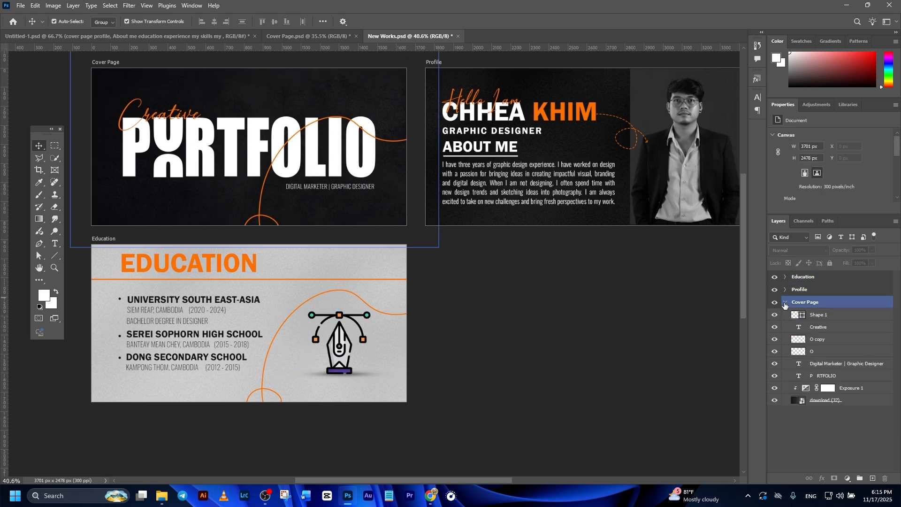
{"action": "left_click", "coordinate": [785, 302]}
{"action": "left_click", "coordinate": [803, 276]}
{"action": "key", "text": "shift+v"}
{"action": "scroll", "coordinate": [475, 343], "scroll_direction": "down", "scroll_amount": 2}
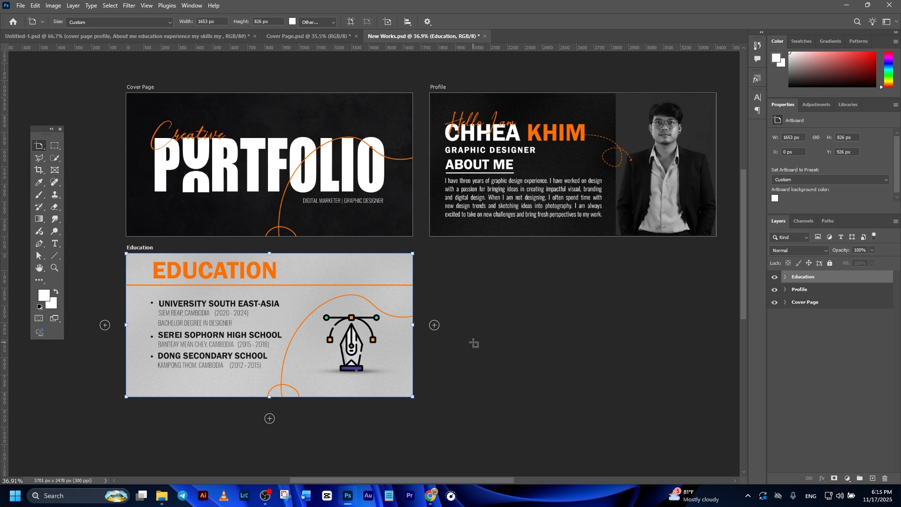
{"action": "left_click", "coordinate": [440, 327]}
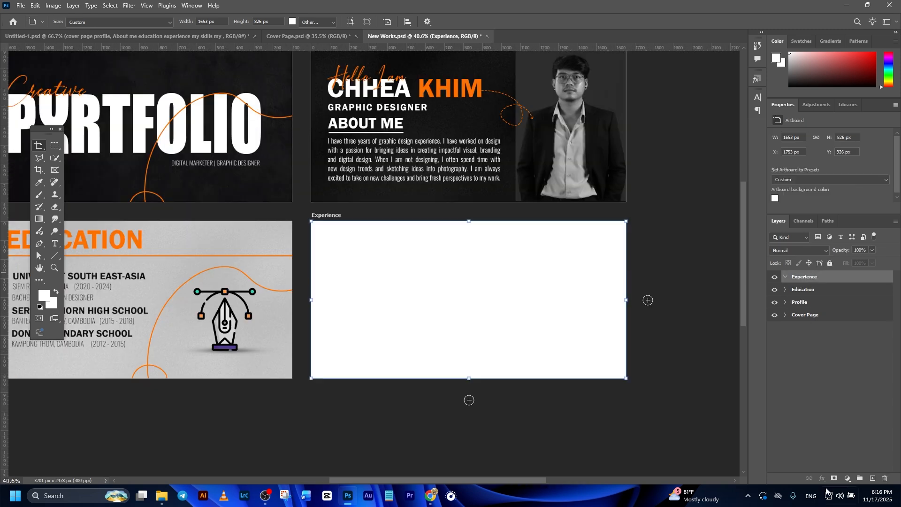
Step: Fill the Experience artboard with a black solid color fill layer (#000000)
{"action": "left_click", "coordinate": [848, 480]}
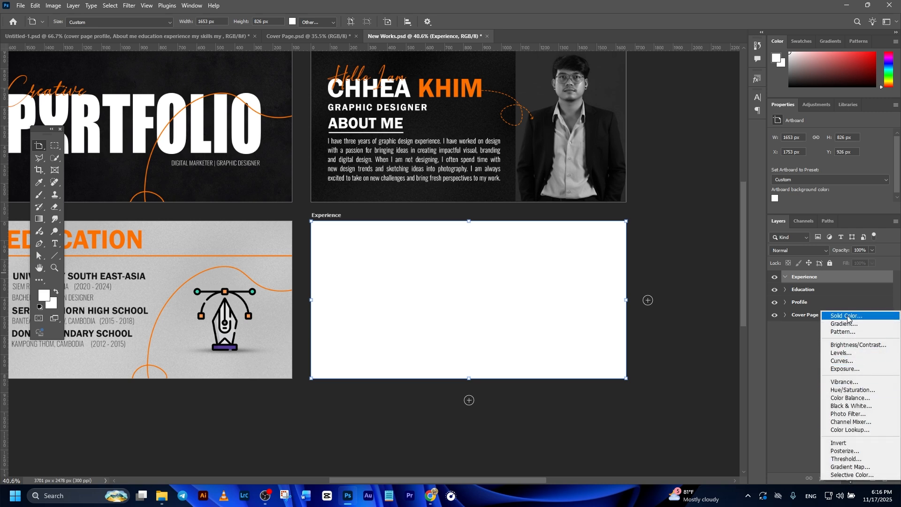
{"action": "left_click", "coordinate": [847, 315]}
{"action": "left_click_drag", "start_coordinate": [623, 376], "coordinate": [616, 394]}
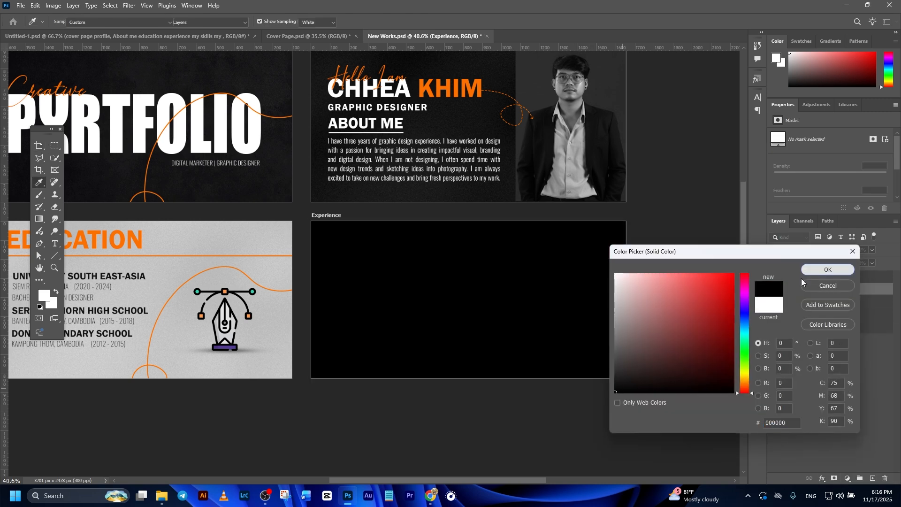
{"action": "left_click", "coordinate": [828, 270]}
Step: Paste the grainy texture layer into the Experience artboard
{"action": "left_click", "coordinate": [278, 371]}
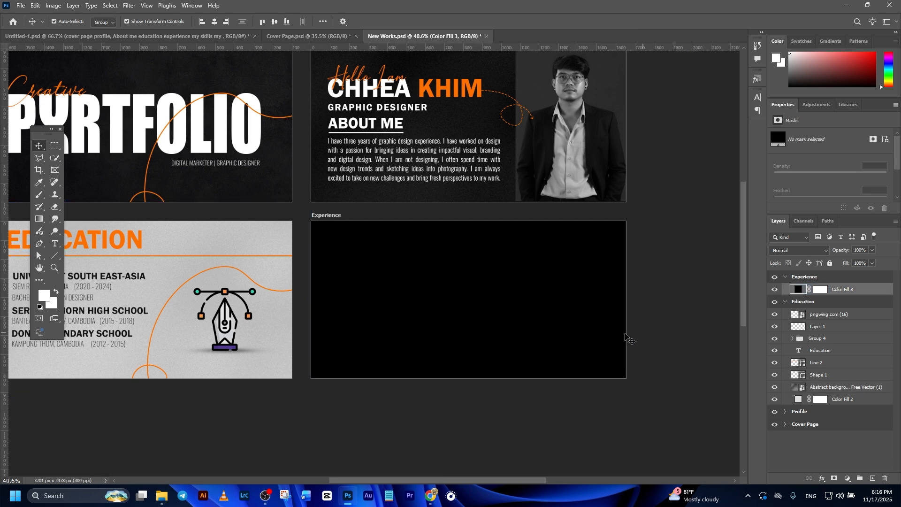
{"action": "left_click", "coordinate": [531, 340], "text": "ctrl"}
{"action": "key", "text": "ctrl+v"}
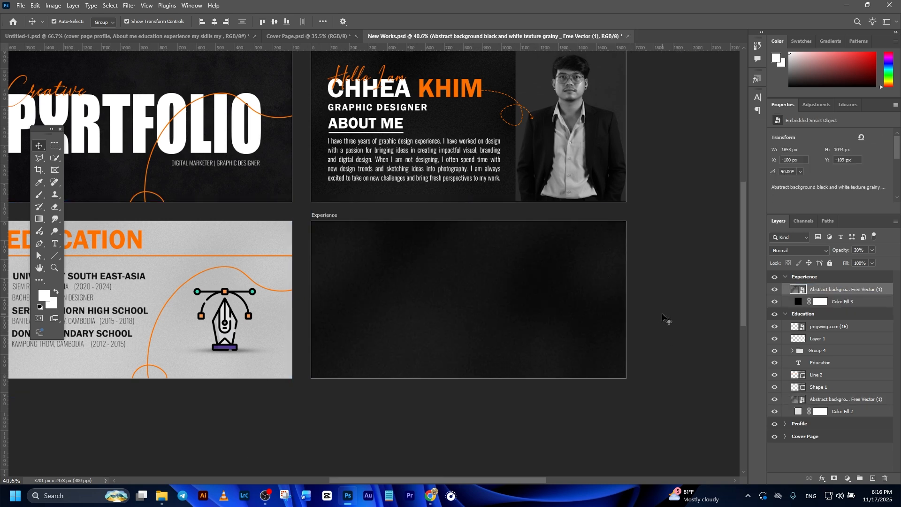
{"action": "left_click_drag", "start_coordinate": [679, 294], "coordinate": [673, 296]}
{"action": "scroll", "coordinate": [292, 292], "scroll_direction": "up", "scroll_amount": 2}
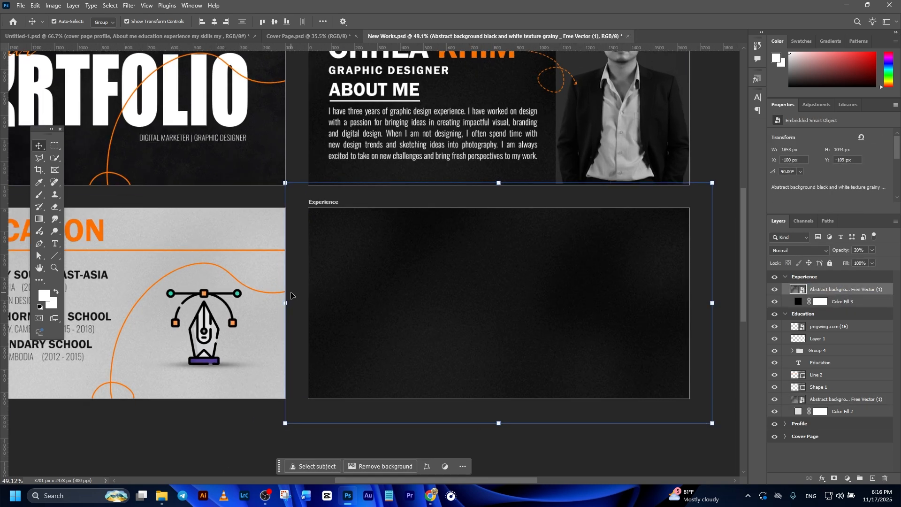
Step: Copy the orange divider line from Education into the Experience artboard and move it near the top
{"action": "left_click", "coordinate": [236, 253], "text": "ctrl"}
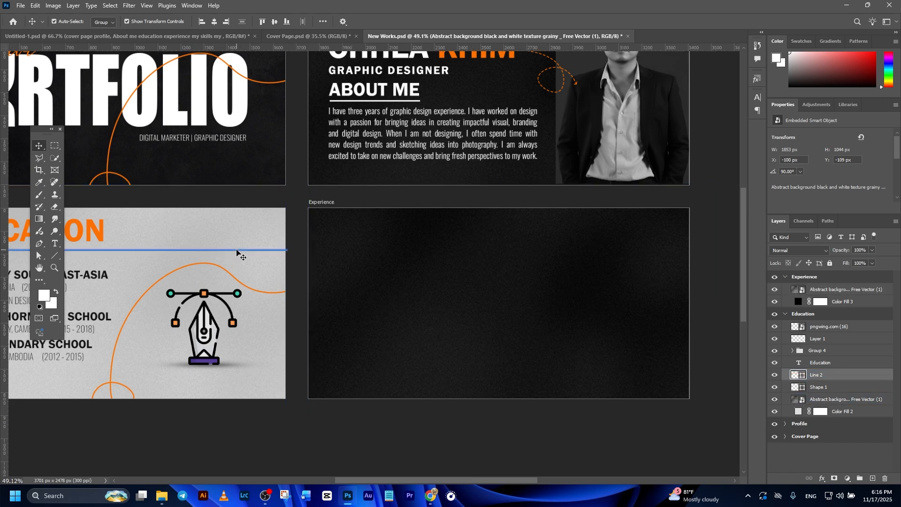
{"action": "key", "text": "ctrl+c"}
{"action": "left_click", "coordinate": [838, 291]}
{"action": "key", "text": "ctrl+v"}
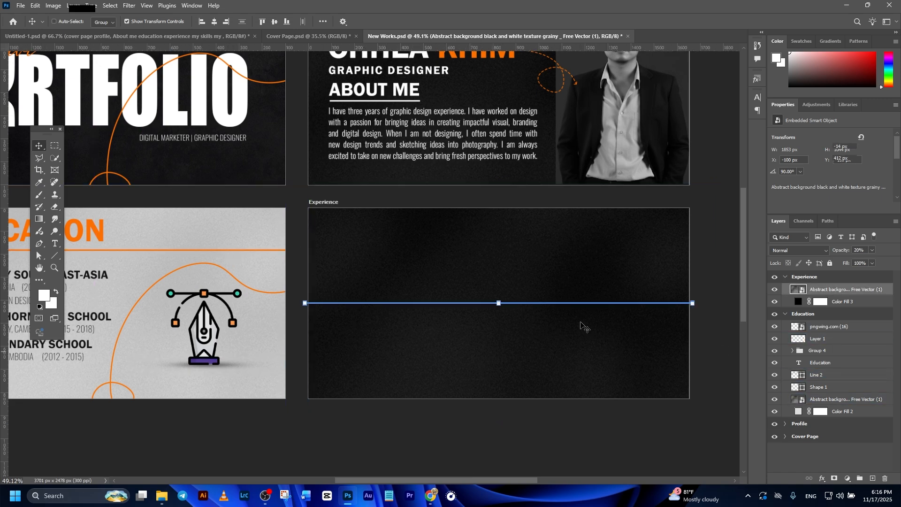
{"action": "scroll", "coordinate": [426, 297], "scroll_direction": "up", "scroll_amount": 2}
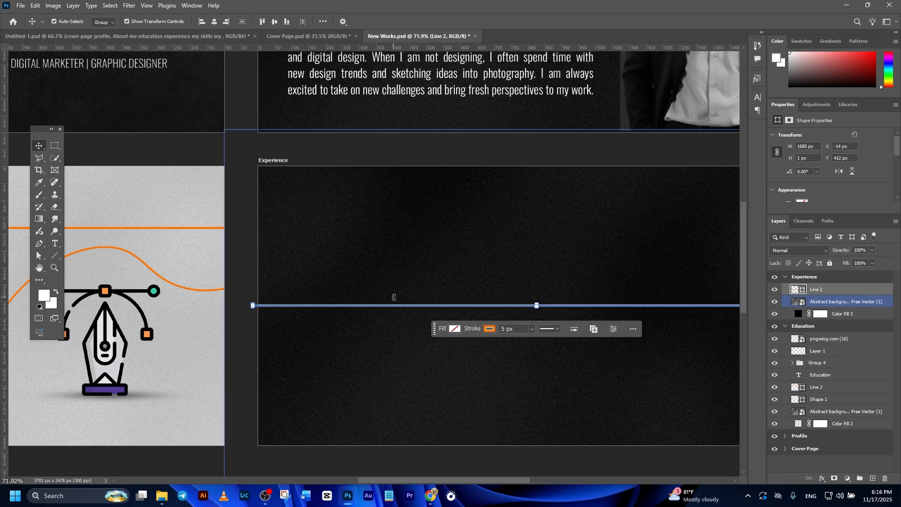
{"action": "left_click_drag", "start_coordinate": [392, 306], "coordinate": [386, 229]}
{"action": "scroll", "coordinate": [431, 264], "scroll_direction": "down", "scroll_amount": 5}
{"action": "left_click", "coordinate": [440, 385]}
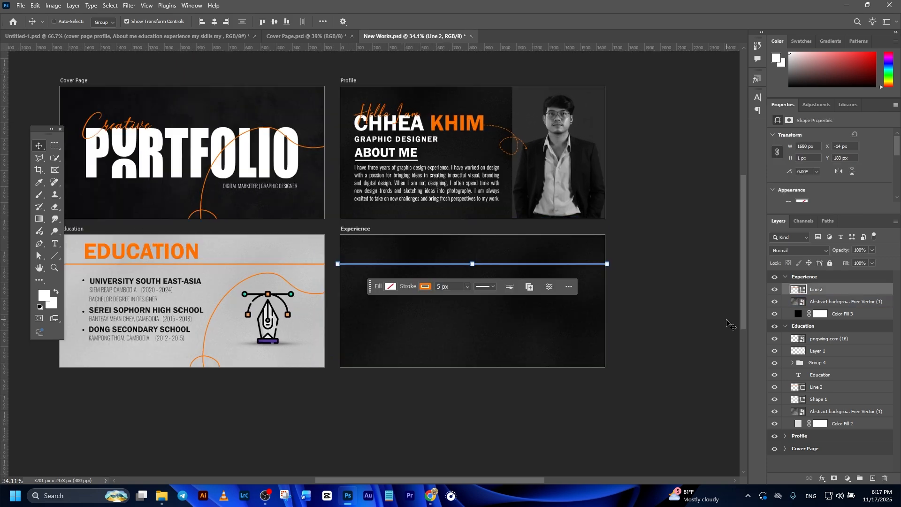
Step: Paste the Job EXPERIENCE heading into the Experience artboard and place it above the divider line
{"action": "key", "text": "ctrl+v"}
{"action": "key", "text": "ctrl+v"}
{"action": "left_click_drag", "start_coordinate": [411, 302], "coordinate": [413, 256]}
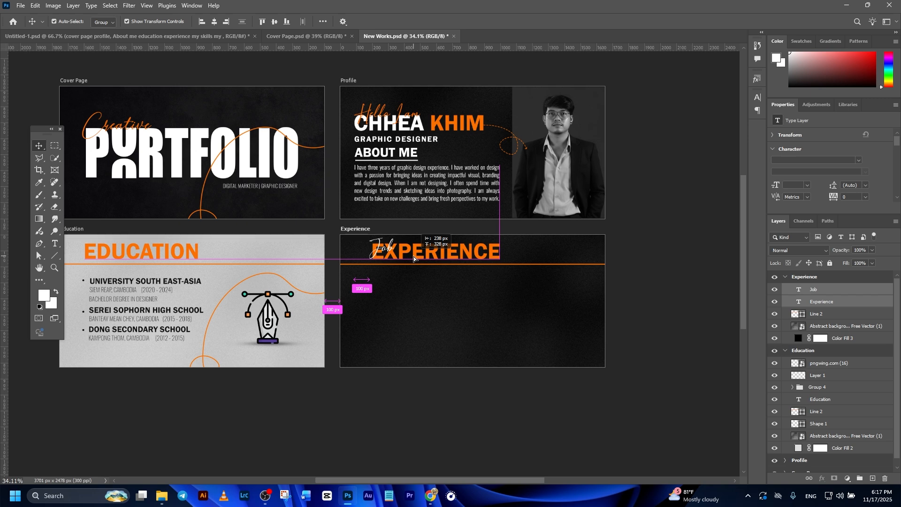
{"action": "left_click_drag", "start_coordinate": [413, 256], "coordinate": [413, 256]}
Step: Paste the Graphic Designer job details text into the Experience artboard below the heading
{"action": "left_click", "coordinate": [677, 269]}
{"action": "left_click", "coordinate": [820, 291]}
{"action": "key", "text": "ctrl+v"}
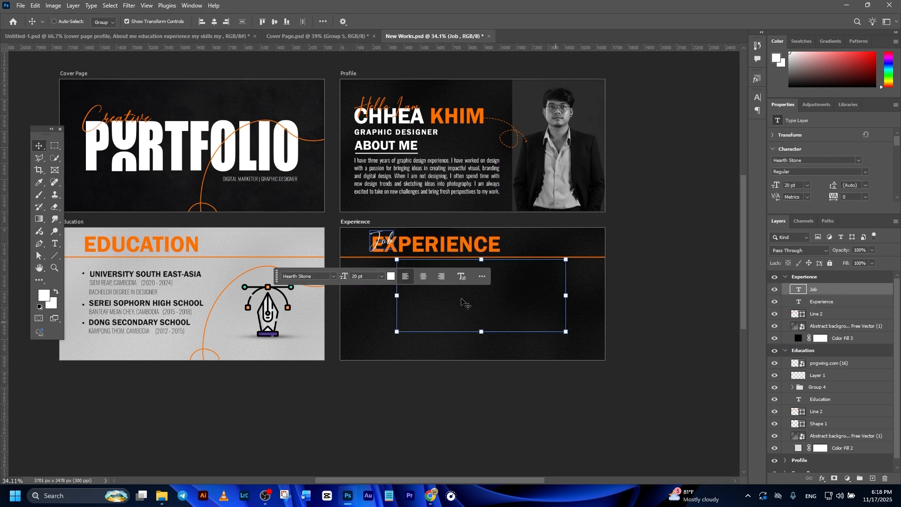
{"action": "left_click_drag", "start_coordinate": [457, 274], "coordinate": [423, 282]}
{"action": "scroll", "coordinate": [178, 314], "scroll_direction": "up", "scroll_amount": 1}
Step: Copy the Education curve and pen illustration into the Experience artboard
{"action": "left_click", "coordinate": [209, 359]}
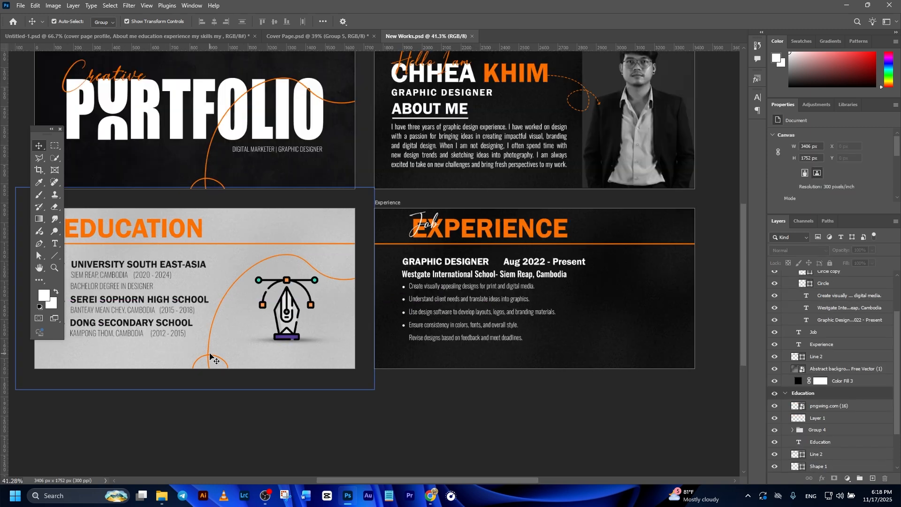
{"action": "left_click", "coordinate": [209, 359]}
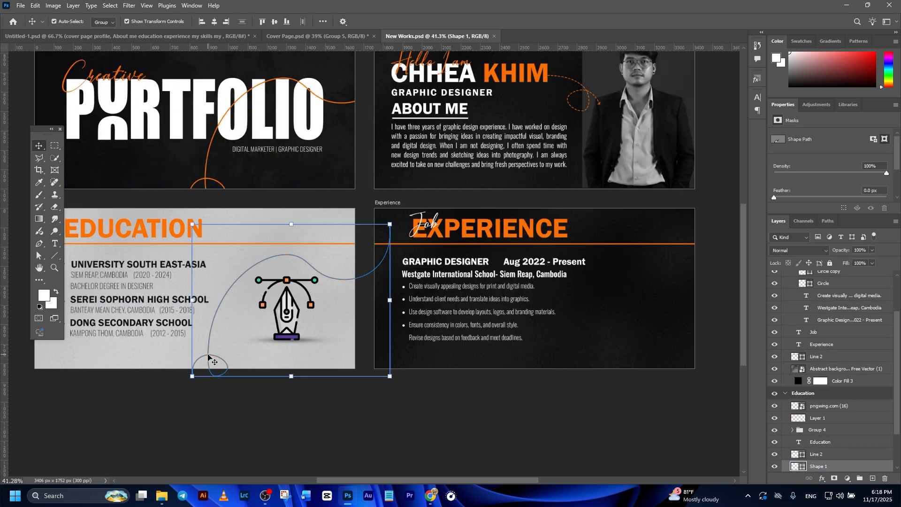
{"action": "left_click", "coordinate": [655, 308]}
{"action": "scroll", "coordinate": [853, 310], "scroll_direction": "up", "scroll_amount": 2}
{"action": "scroll", "coordinate": [847, 315], "scroll_direction": "up", "scroll_amount": 2}
{"action": "left_click", "coordinate": [835, 300]}
{"action": "key", "text": "ctrl+v"}
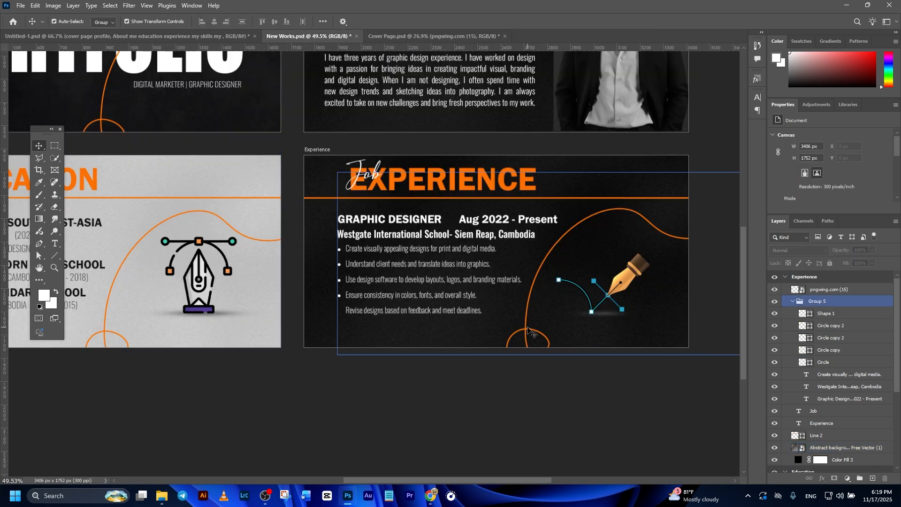
Step: Adjust the pasted curve's position on the Experience artboard with Free Transform
{"action": "left_click", "coordinate": [526, 331]}
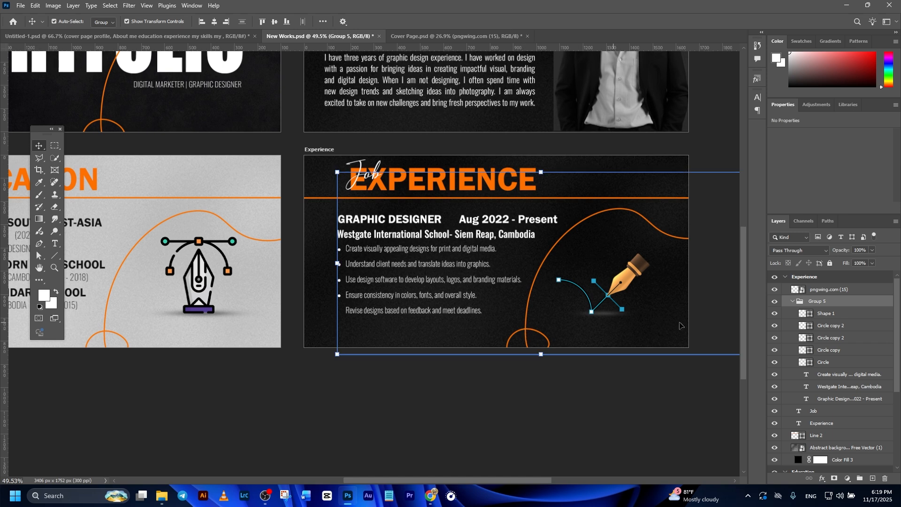
{"action": "left_click", "coordinate": [826, 313]}
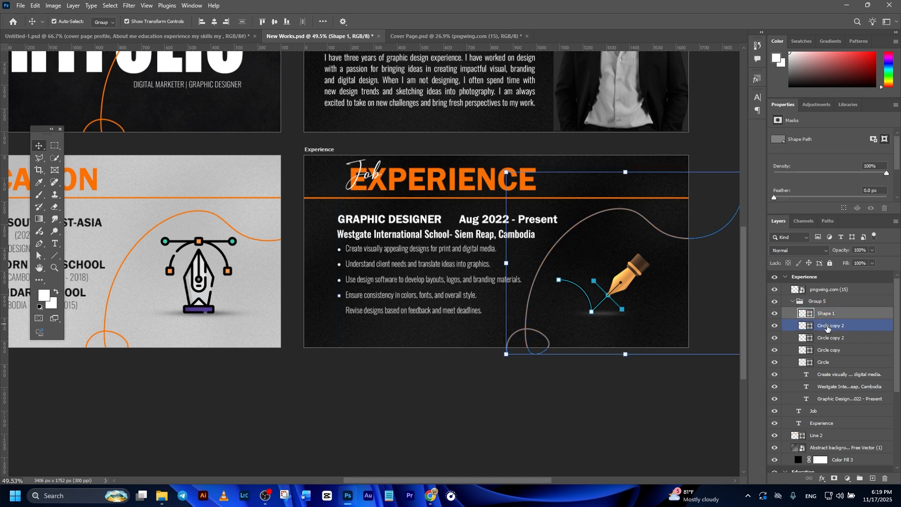
{"action": "key", "text": "ctrl+t"}
{"action": "mouse_move", "coordinate": [527, 331]}
{"action": "left_mouse_down"}
{"action": "mouse_move", "coordinate": [522, 326]}
{"action": "mouse_move", "coordinate": [526, 334]}
{"action": "left_mouse_up"}
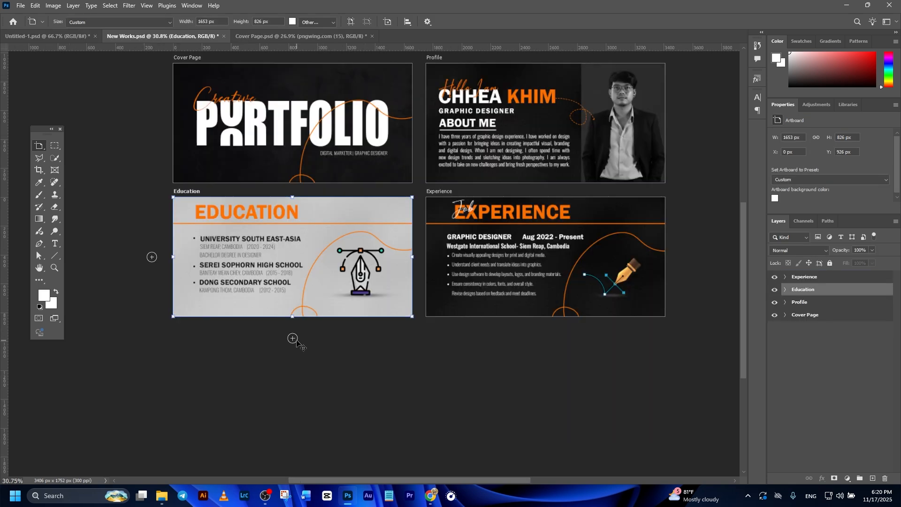
Step: Rename the new artboard below Education as My skills
{"action": "left_click_drag", "start_coordinate": [816, 291], "coordinate": [818, 269]}
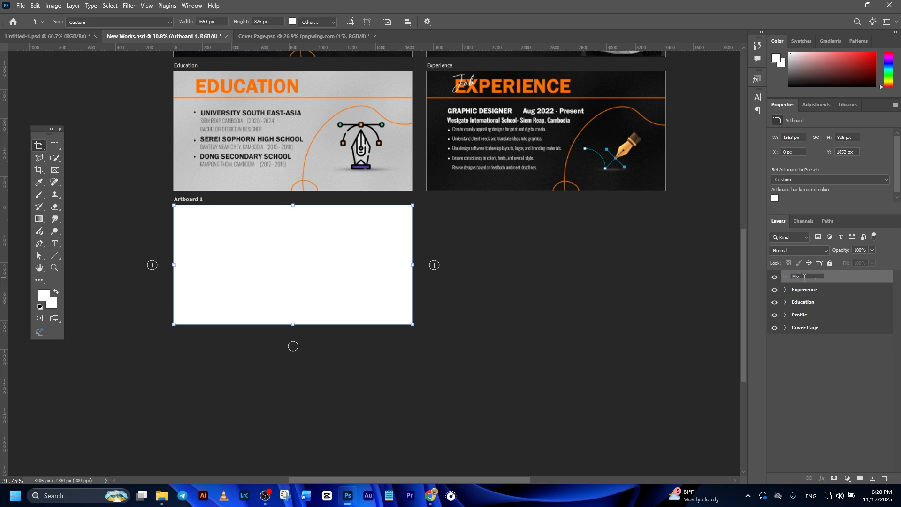
{"action": "left_click", "coordinate": [804, 277]}
{"action": "type", "text": "My s"}
{"action": "type", "text": "kills"}
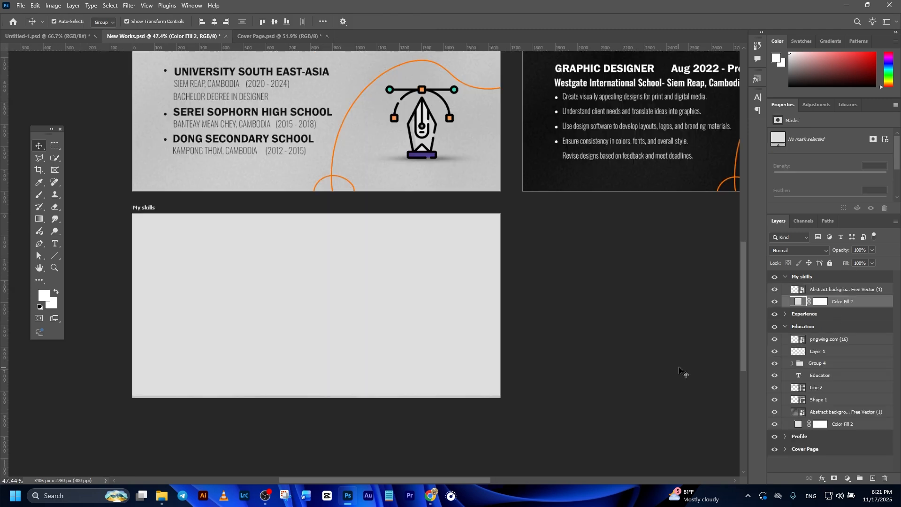
Step: Move the pasted grainy texture up to cover the My skills artboard and commit the transform
{"action": "scroll", "coordinate": [585, 388], "scroll_direction": "down", "scroll_amount": 2}
{"action": "left_click", "coordinate": [844, 290]}
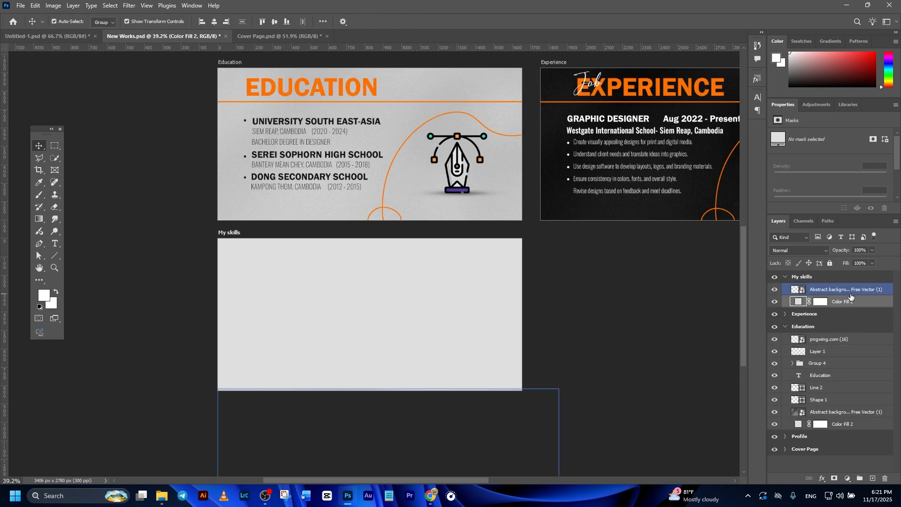
{"action": "key", "text": "ctrl+t"}
{"action": "left_click_drag", "start_coordinate": [352, 404], "coordinate": [362, 264]}
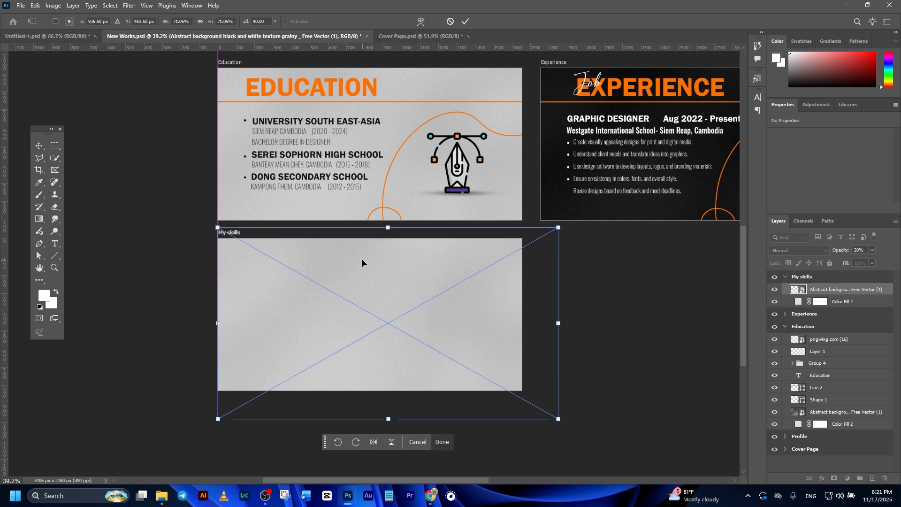
{"action": "left_click", "coordinate": [463, 22]}
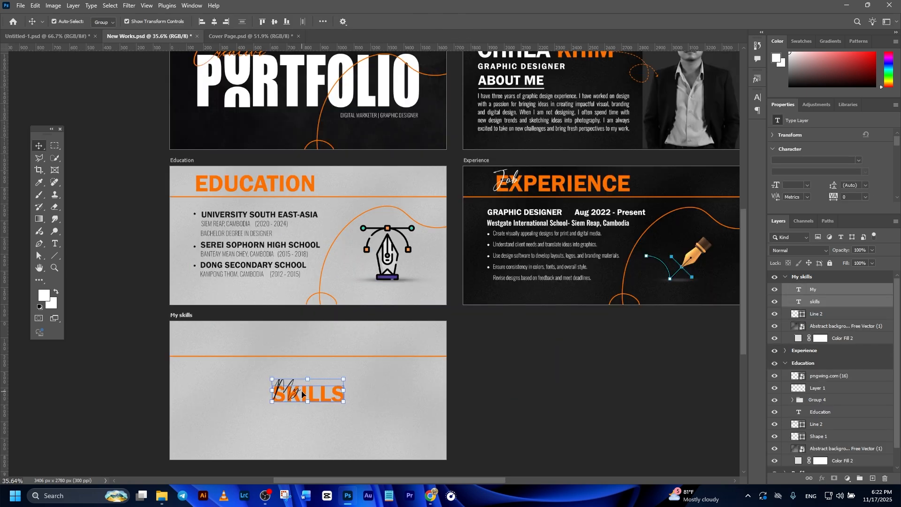
Step: Position the My SKILLS heading at the top left of the My skills artboard
{"action": "left_click_drag", "start_coordinate": [285, 381], "coordinate": [227, 342]}
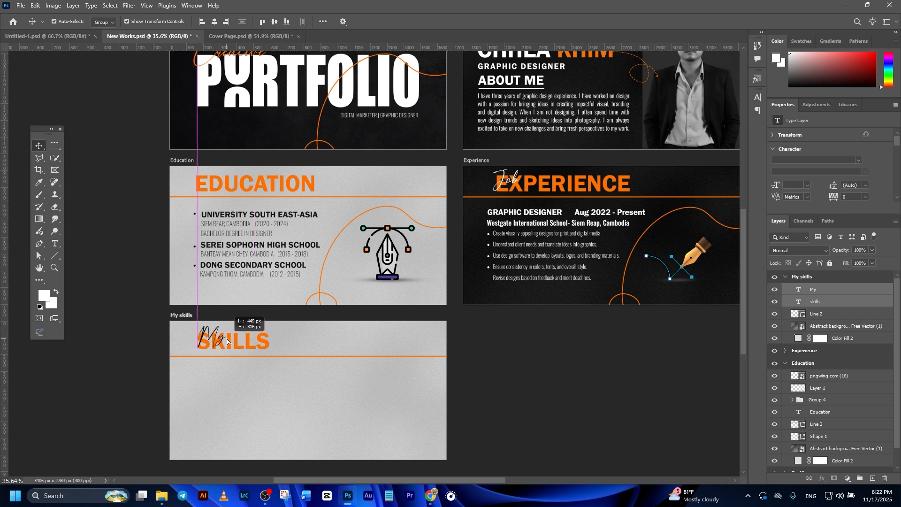
{"action": "left_click_drag", "start_coordinate": [227, 340], "coordinate": [227, 340]}
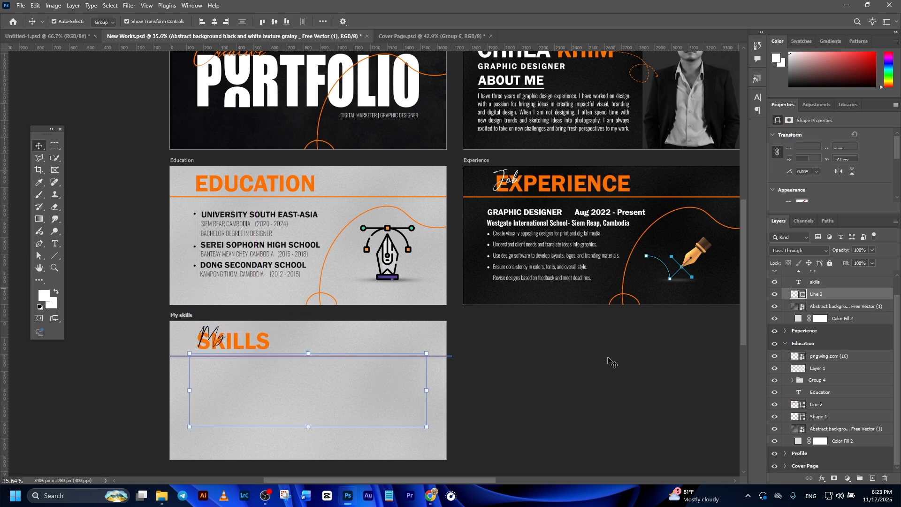
{"action": "scroll", "coordinate": [459, 382], "scroll_direction": "down", "scroll_amount": 1}
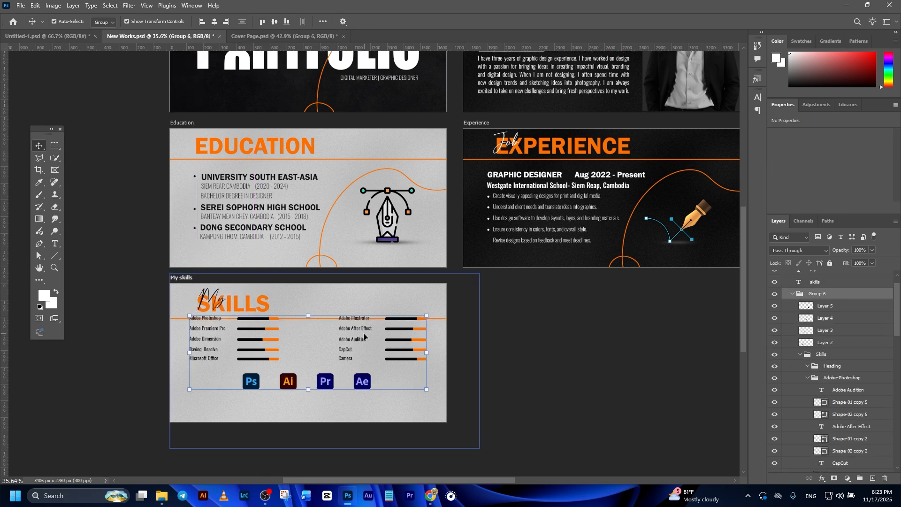
Step: Move the skill bars and app icons group slightly down on the My skills artboard
{"action": "left_click_drag", "start_coordinate": [355, 334], "coordinate": [356, 346]}
{"action": "scroll", "coordinate": [816, 294], "scroll_direction": "up", "scroll_amount": 1}
{"action": "left_click", "coordinate": [802, 277], "text": "ctrl"}
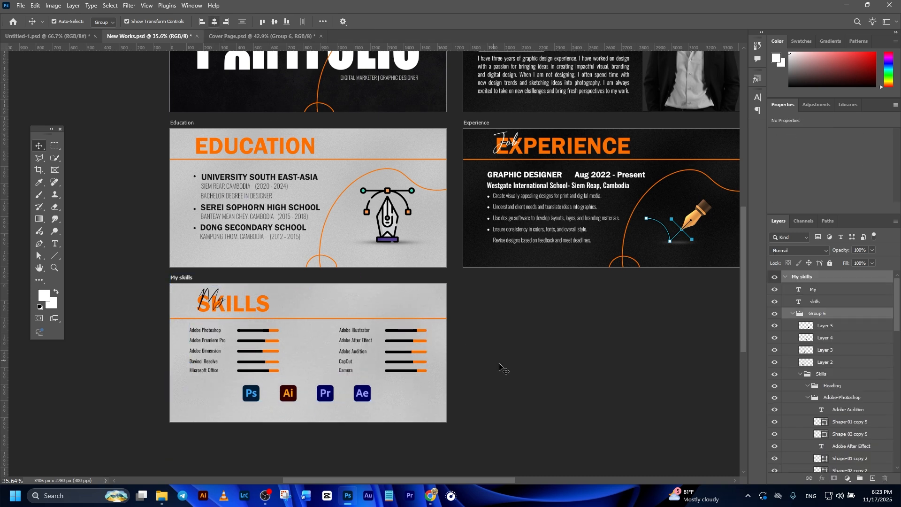
{"action": "left_click", "coordinate": [463, 413]}
{"action": "scroll", "coordinate": [464, 413], "scroll_direction": "down", "scroll_amount": 1}
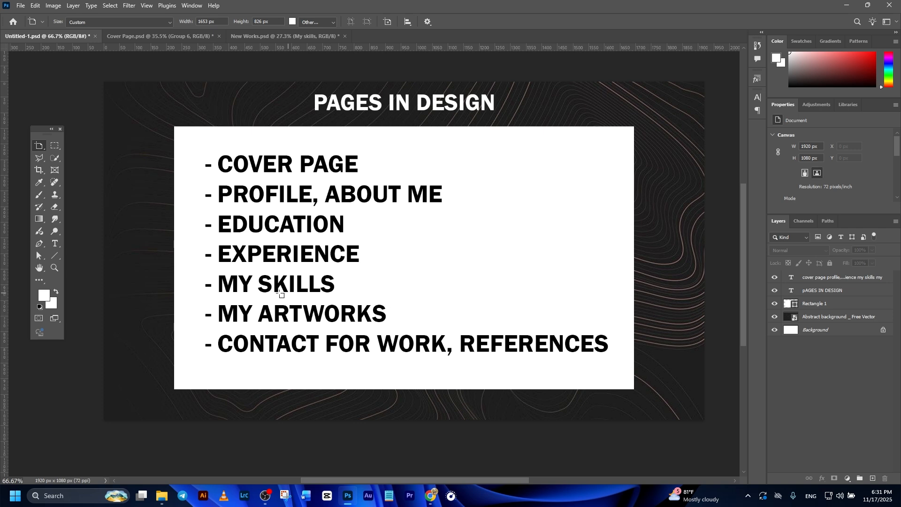
Step: Add a new artboard beside My skills and fill it with a black 000000 solid color layer
{"action": "left_click", "coordinate": [243, 38]}
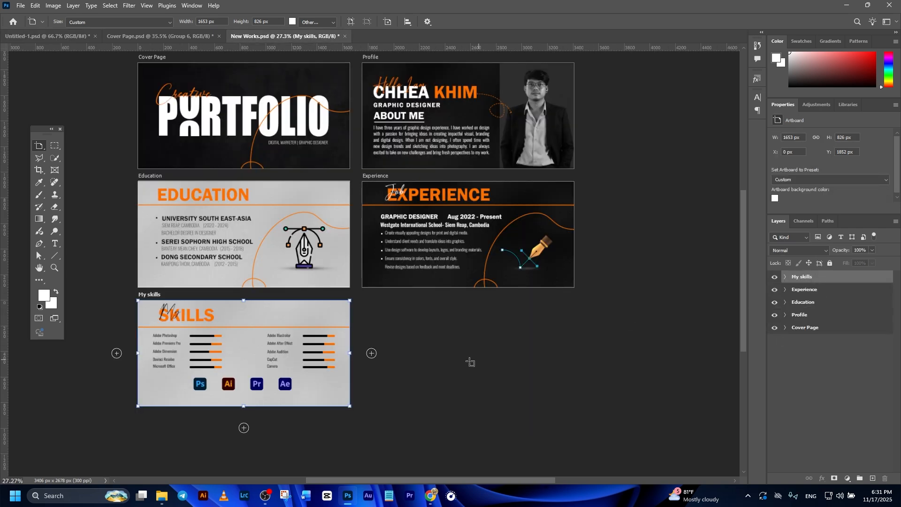
{"action": "left_click", "coordinate": [371, 353]}
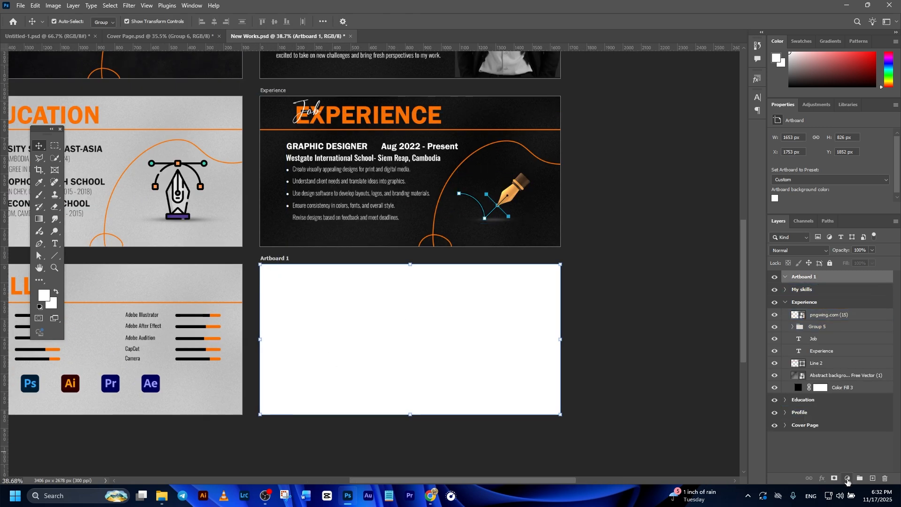
{"action": "left_click", "coordinate": [847, 479]}
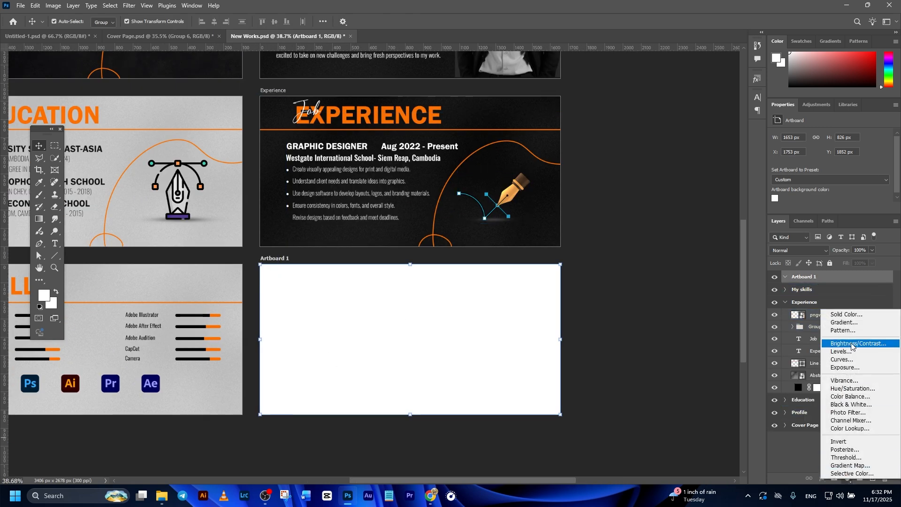
{"action": "left_click", "coordinate": [831, 312]}
{"action": "type", "text": "000000"}
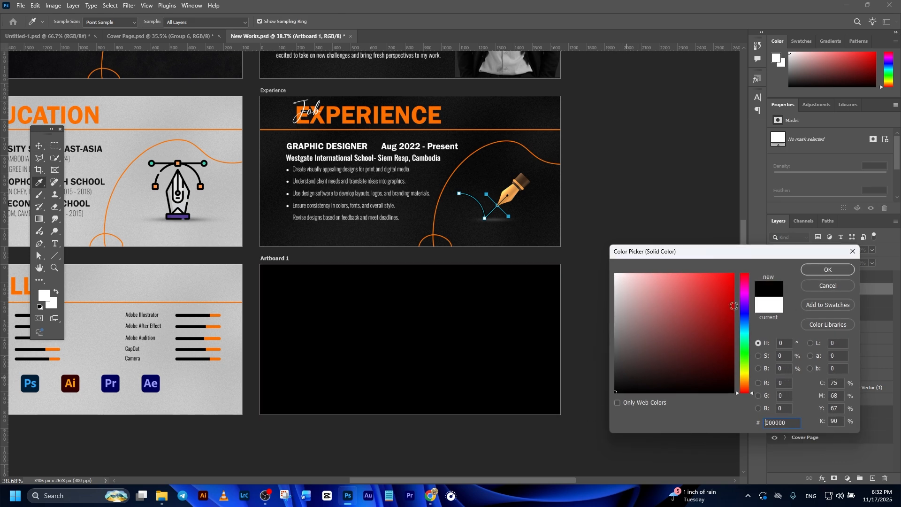
{"action": "left_click", "coordinate": [816, 271]}
Step: Paste the grainy texture and orange line into the new artboard and place them over it
{"action": "left_click", "coordinate": [534, 249]}
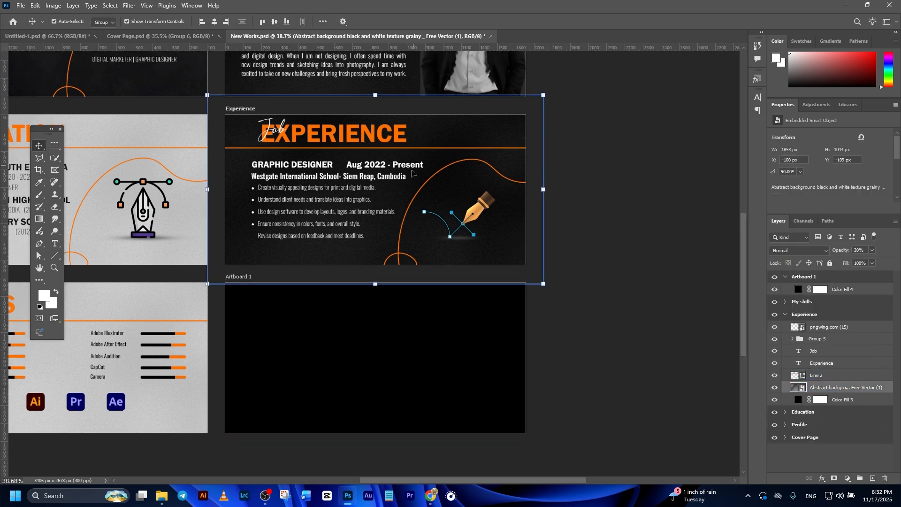
{"action": "left_click", "coordinate": [463, 353]}
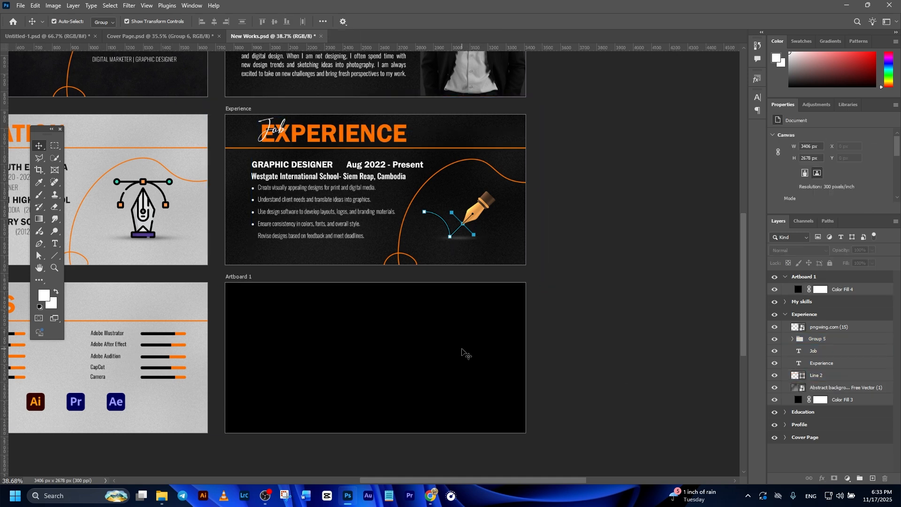
{"action": "key", "text": "ctrl+v"}
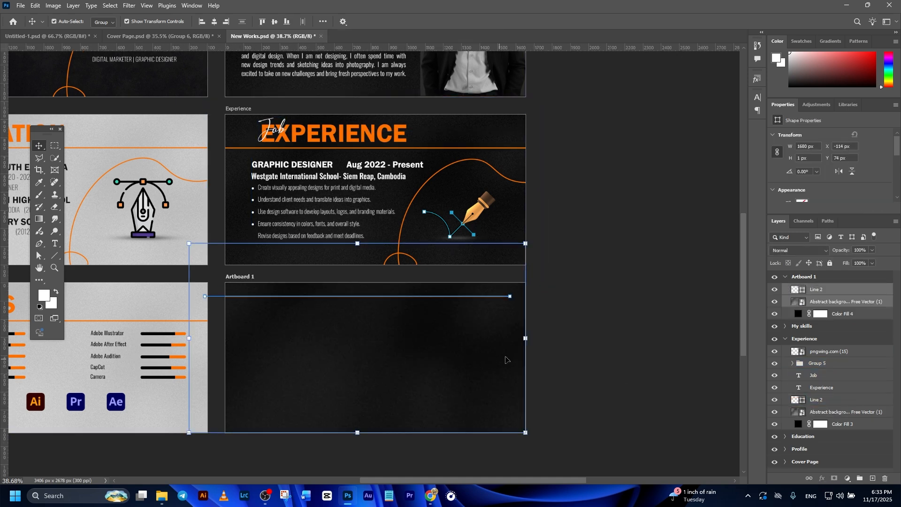
{"action": "left_click_drag", "start_coordinate": [386, 356], "coordinate": [405, 377]}
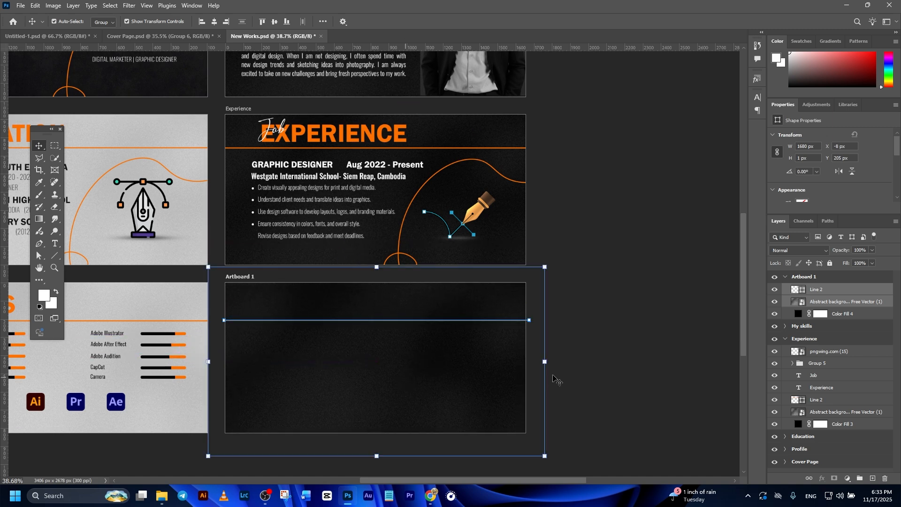
{"action": "left_click", "coordinate": [669, 368]}
Step: Move the pasted orange line down under the heading area of the new artboard
{"action": "left_click", "coordinate": [848, 317]}
{"action": "left_click", "coordinate": [840, 290]}
{"action": "scroll", "coordinate": [643, 314], "scroll_direction": "down", "scroll_amount": 1}
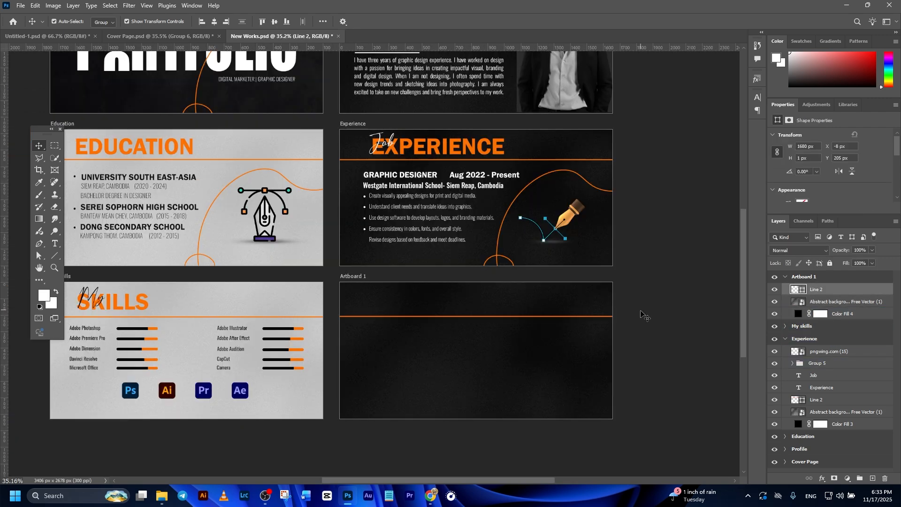
{"action": "left_click", "coordinate": [644, 315]}
{"action": "scroll", "coordinate": [600, 354], "scroll_direction": "up", "scroll_amount": 2}
{"action": "scroll", "coordinate": [409, 315], "scroll_direction": "down", "scroll_amount": 2}
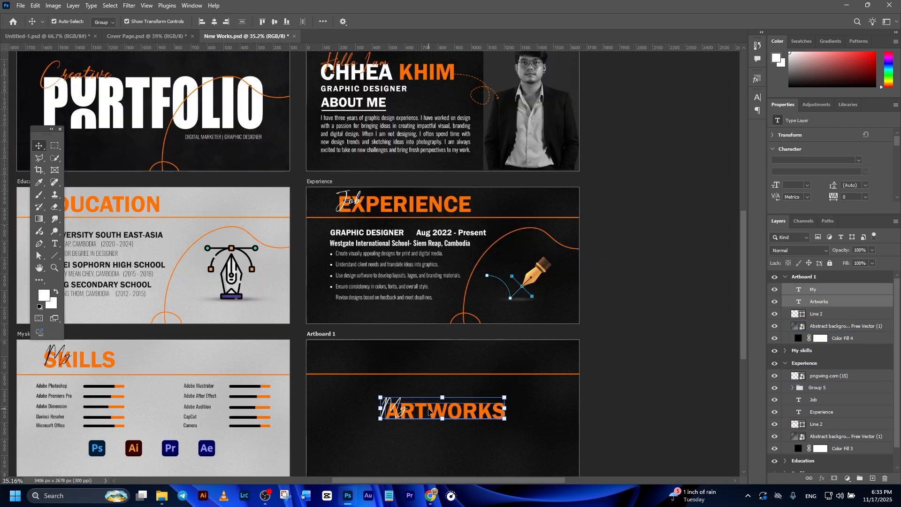
{"action": "left_click_drag", "start_coordinate": [428, 410], "coordinate": [404, 362]}
{"action": "scroll", "coordinate": [405, 364], "scroll_direction": "down", "scroll_amount": 2}
{"action": "left_click_drag", "start_coordinate": [386, 398], "coordinate": [475, 380]}
{"action": "scroll", "coordinate": [469, 378], "scroll_direction": "up", "scroll_amount": 2}
{"action": "left_click_drag", "start_coordinate": [478, 312], "coordinate": [478, 329]}
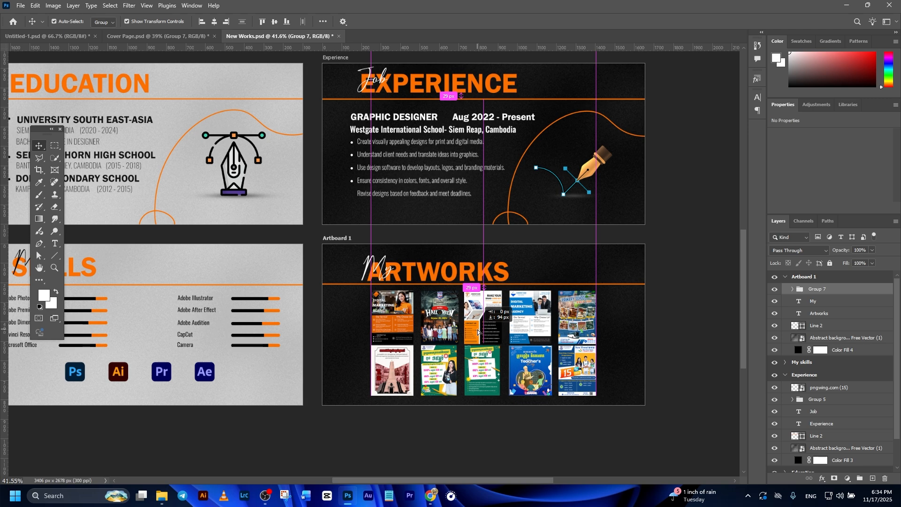
{"action": "left_click", "coordinate": [812, 278], "text": "ctrl"}
Step: Rename the artboard holding the artworks grid as My Artworks
{"action": "left_click", "coordinate": [215, 22]}
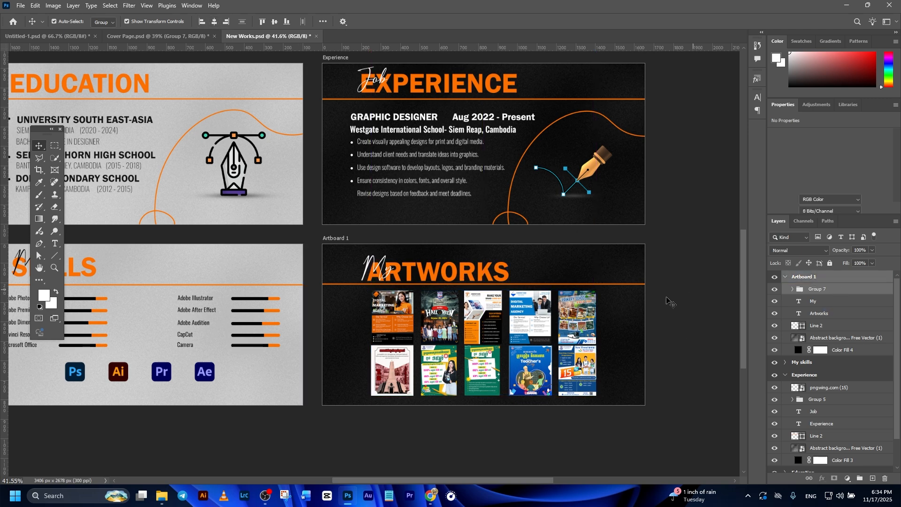
{"action": "left_click", "coordinate": [670, 302]}
{"action": "scroll", "coordinate": [653, 302], "scroll_direction": "down", "scroll_amount": 3}
{"action": "scroll", "coordinate": [480, 409], "scroll_direction": "down", "scroll_amount": 2}
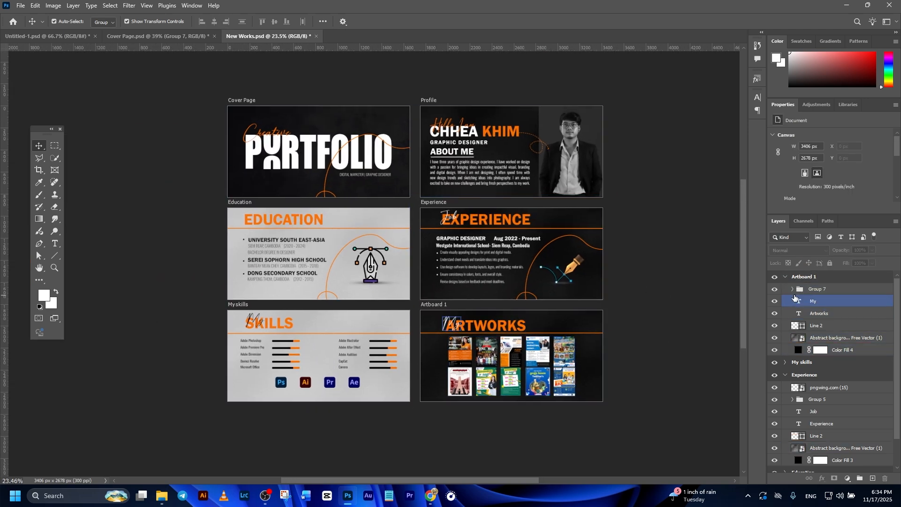
{"action": "left_click", "coordinate": [787, 281]}
{"action": "left_click", "coordinate": [785, 278]}
{"action": "double_click", "coordinate": [798, 277]}
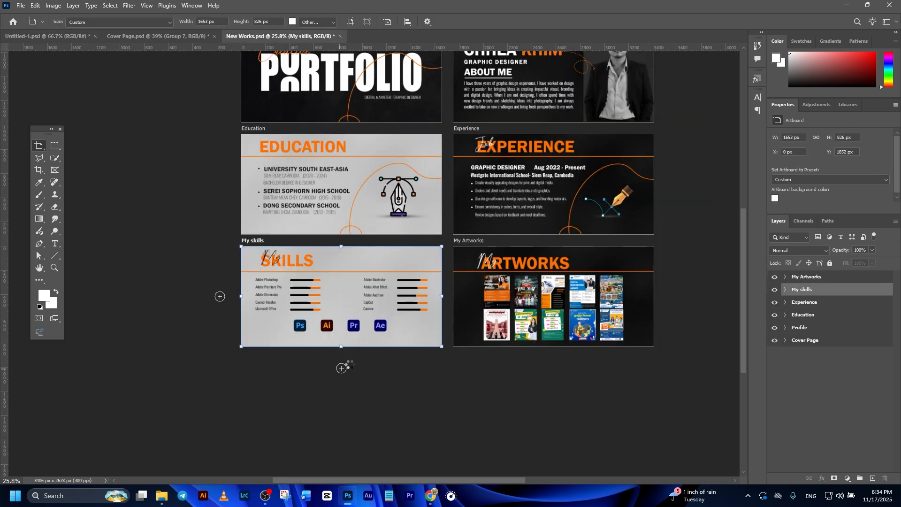
Step: Add a new artboard below My skills and rename it Contact
{"action": "left_click", "coordinate": [341, 368]}
{"action": "scroll", "coordinate": [359, 335], "scroll_direction": "up", "scroll_amount": 1}
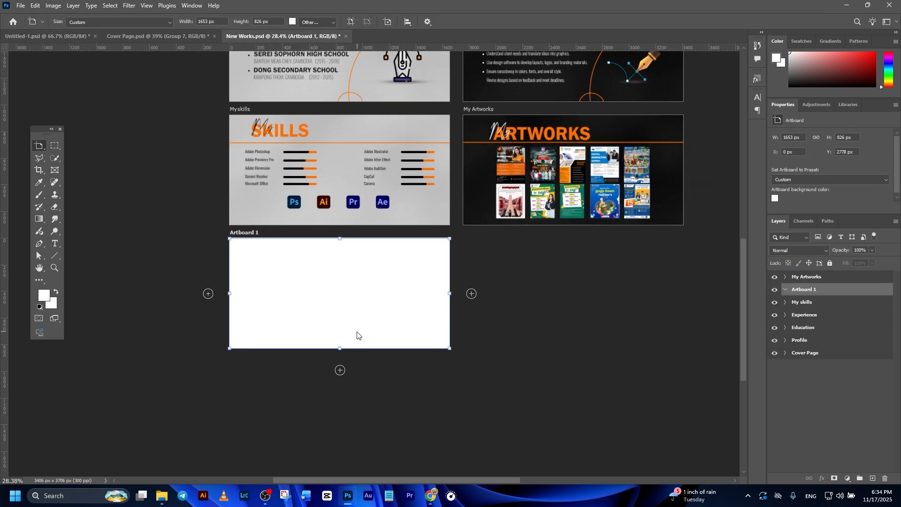
{"action": "scroll", "coordinate": [357, 335], "scroll_direction": "up", "scroll_amount": 2}
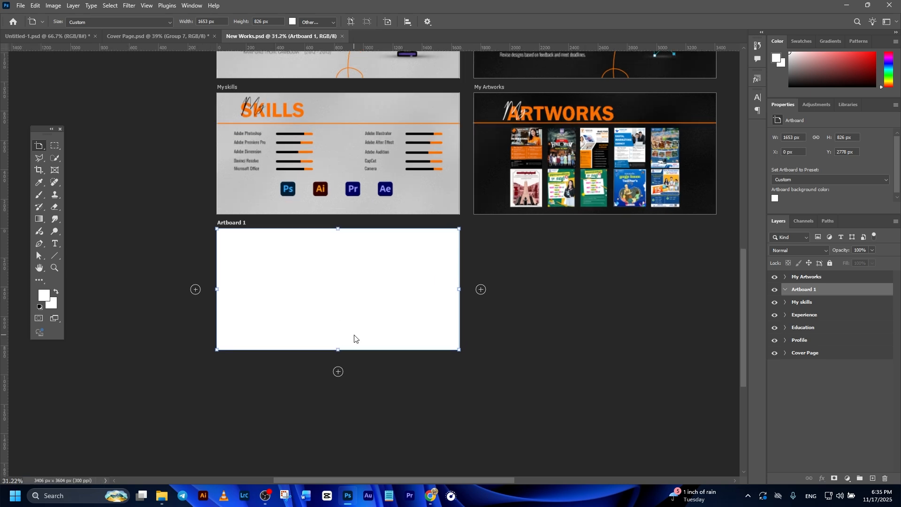
{"action": "double_click", "coordinate": [800, 277]}
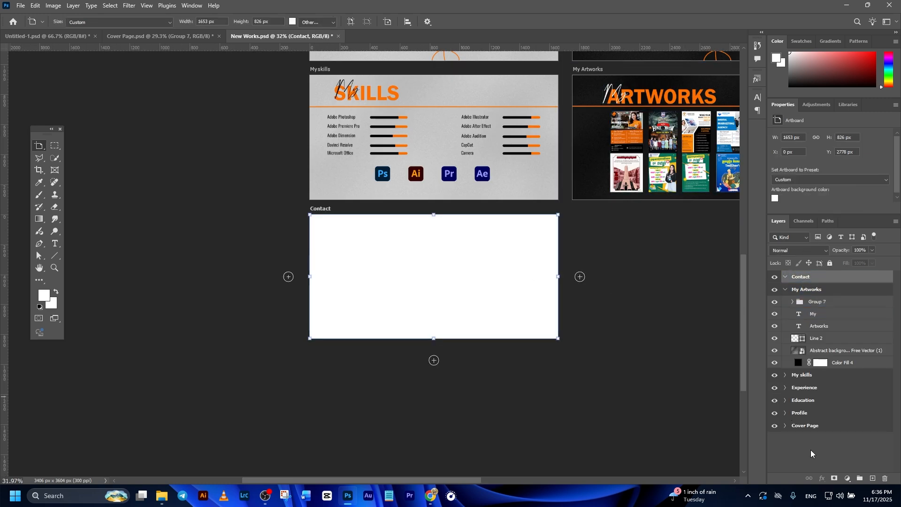
Step: Fill the Contact artboard with a black 000000 solid color layer
{"action": "left_click", "coordinate": [847, 478]}
{"action": "left_click", "coordinate": [836, 320]}
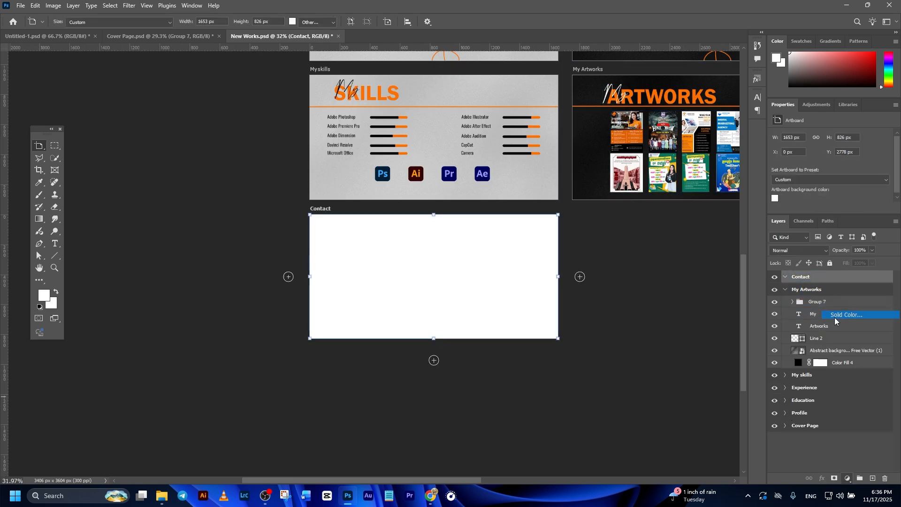
{"action": "type", "text": "000000"}
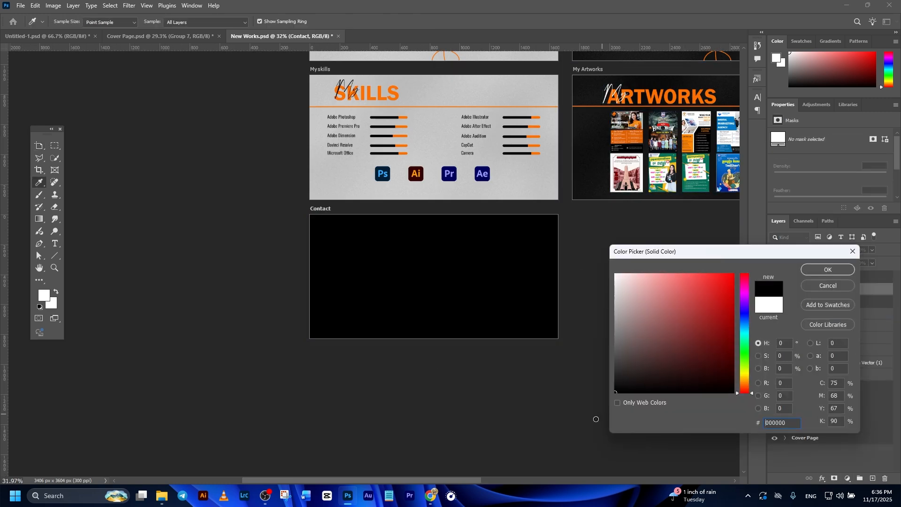
{"action": "left_click", "coordinate": [827, 270]}
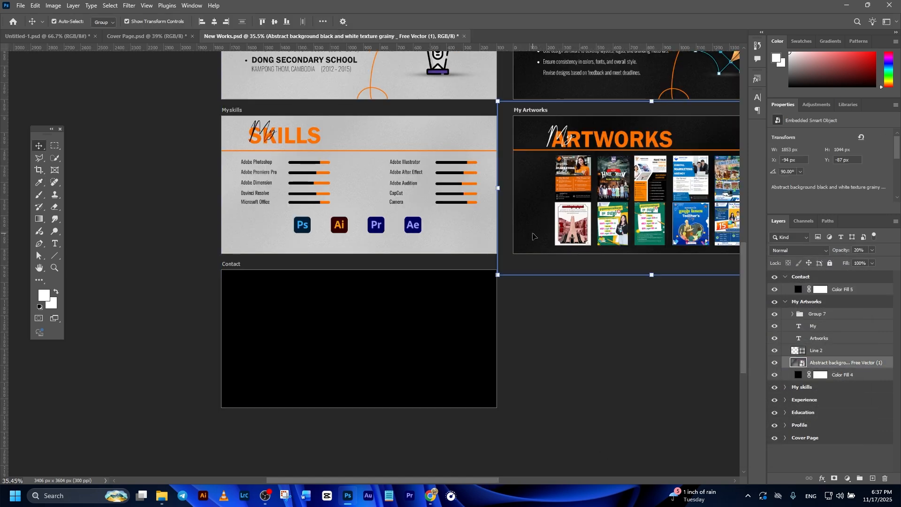
Step: Duplicate the grainy texture from My Artworks onto the Contact artboard
{"action": "key", "text": "ctrl"}
{"action": "left_click_drag", "start_coordinate": [532, 239], "coordinate": [432, 334]}
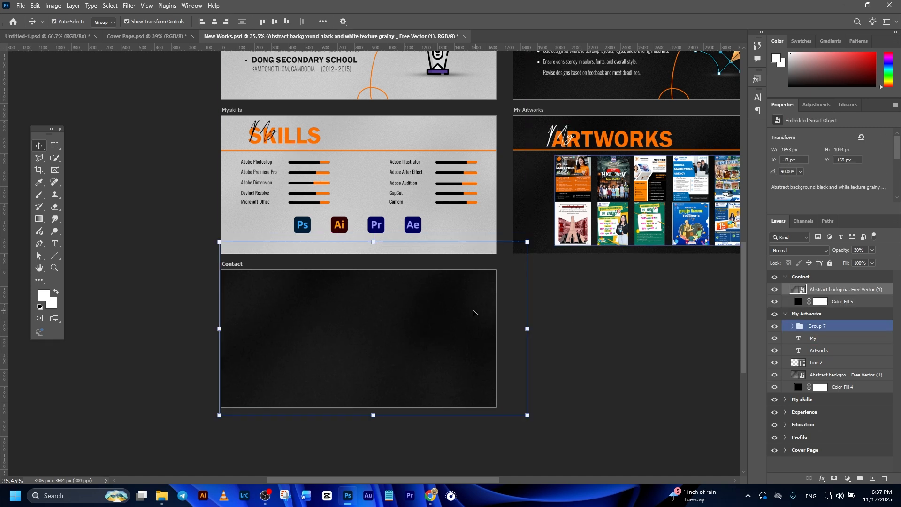
{"action": "left_click", "coordinate": [628, 356]}
{"action": "left_click", "coordinate": [443, 339]}
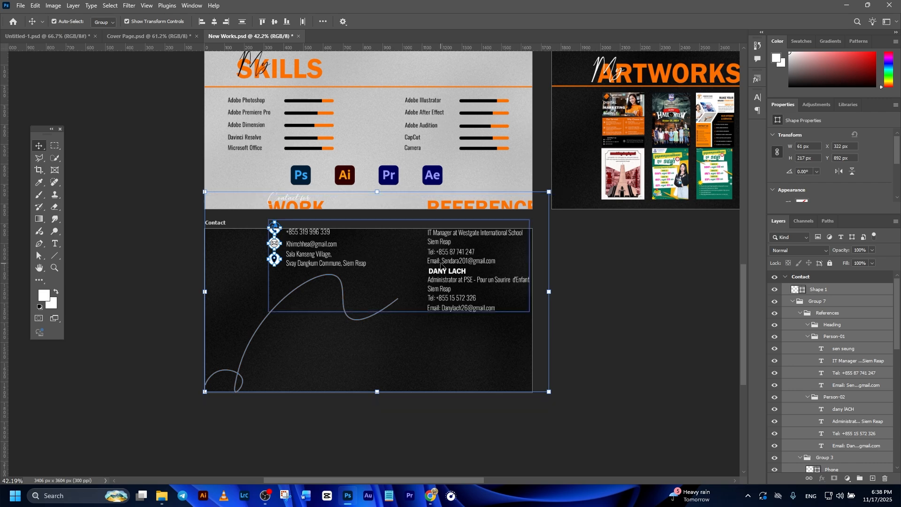
Step: Position the Work and References contact content on the Contact artboard
{"action": "left_click_drag", "start_coordinate": [432, 287], "coordinate": [434, 294]}
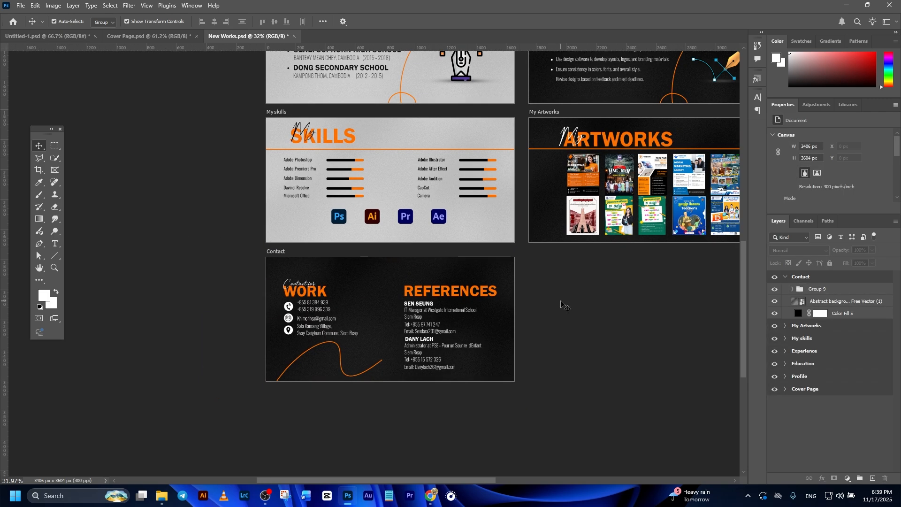
{"action": "scroll", "coordinate": [563, 306], "scroll_direction": "down", "scroll_amount": 5}
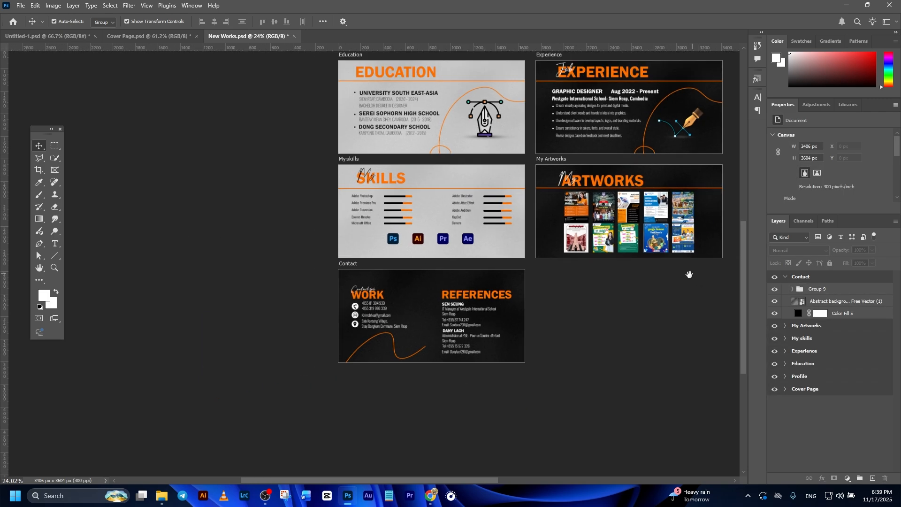
{"action": "scroll", "coordinate": [589, 374], "scroll_direction": "down", "scroll_amount": 2}
{"action": "scroll", "coordinate": [563, 338], "scroll_direction": "up", "scroll_amount": 1}
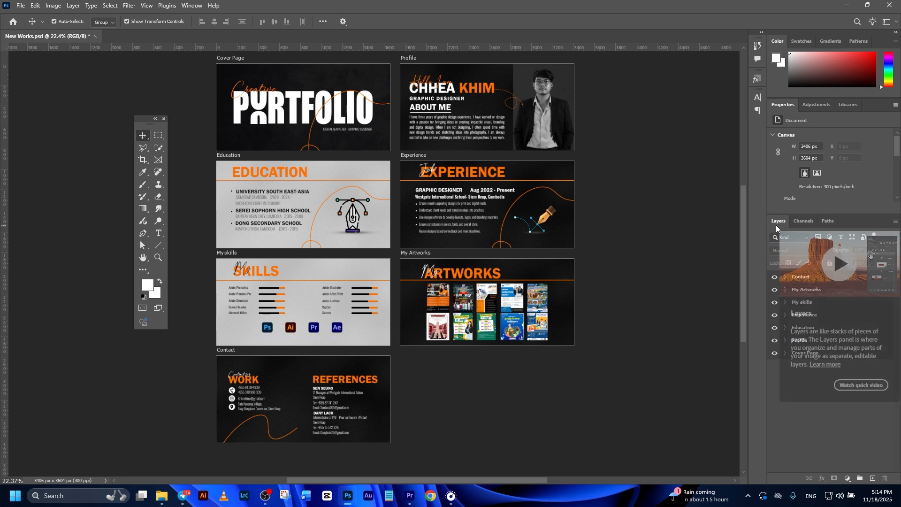
Step: Open Export As for all artboards and choose JPG as the file format
{"action": "left_click", "coordinate": [802, 277]}
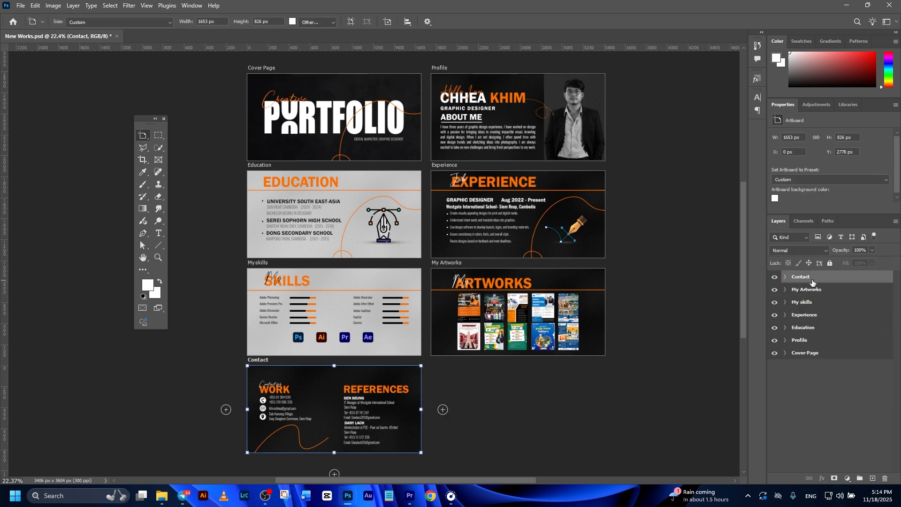
{"action": "right_click", "coordinate": [811, 305]}
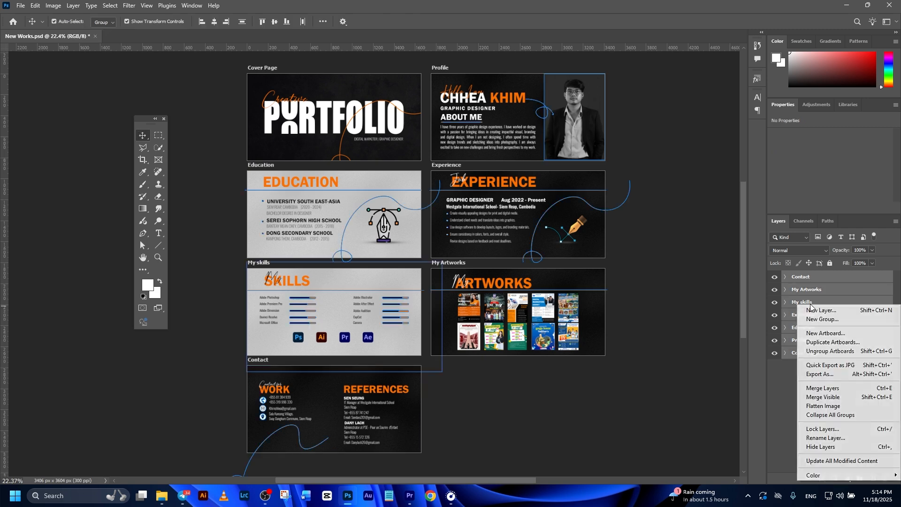
{"action": "left_click", "coordinate": [822, 375]}
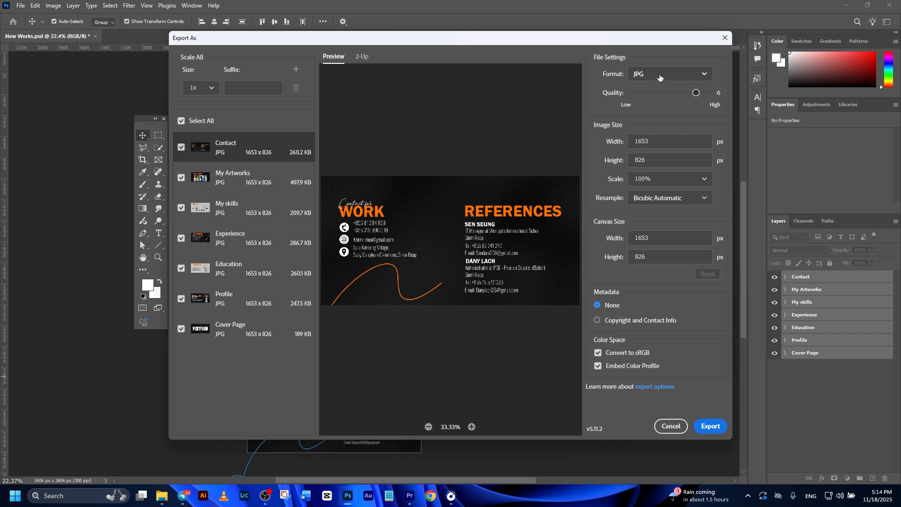
{"action": "left_click", "coordinate": [666, 79]}
{"action": "left_click", "coordinate": [640, 109]}
Step: Export the artboards into a newly created folder inside PORTFOLIO
{"action": "left_click", "coordinate": [710, 426]}
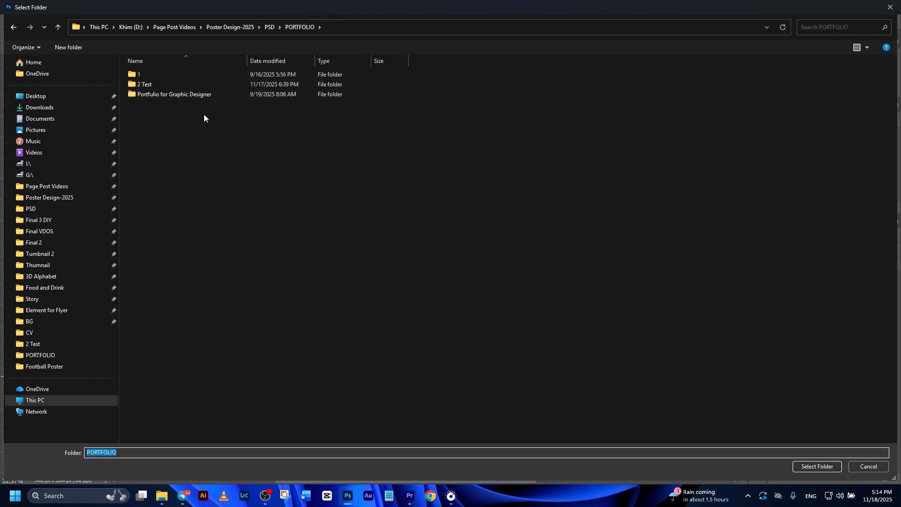
{"action": "key", "text": "ctrl+shift+n"}
{"action": "left_click", "coordinate": [204, 96]}
{"action": "double_click", "coordinate": [203, 96]}
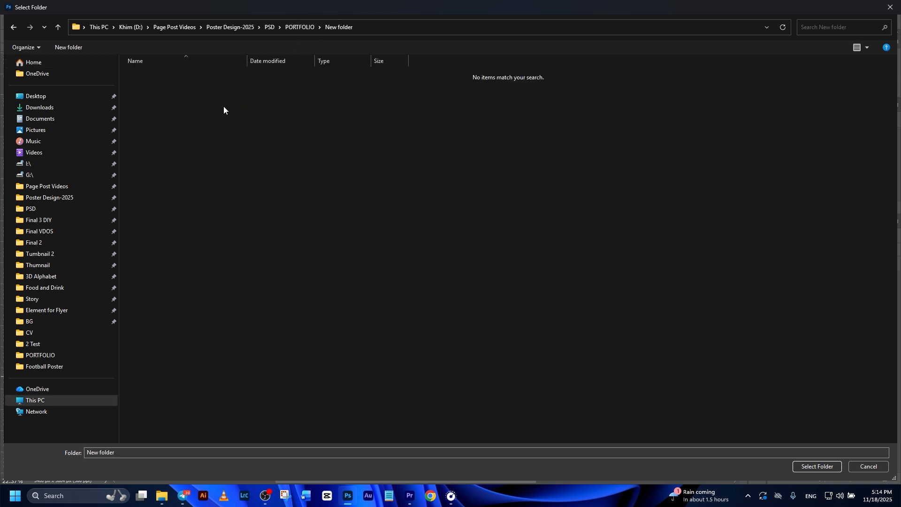
{"action": "left_click", "coordinate": [819, 466]}
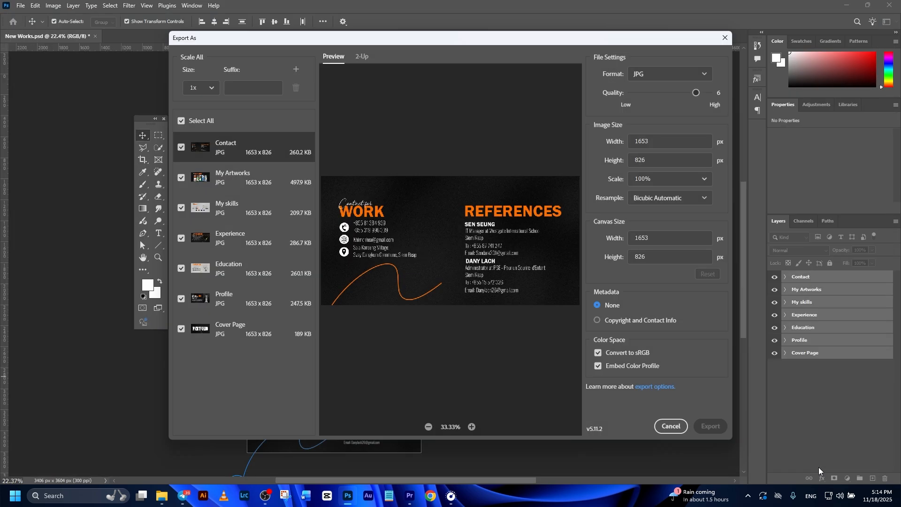